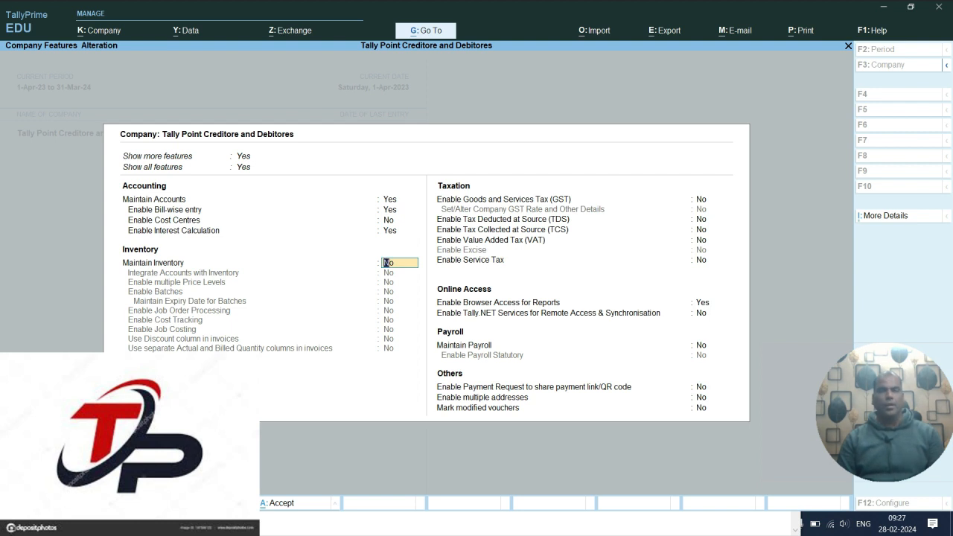
- Keep inventory and GST disabled and save the company features
key("Return")
key("Return")
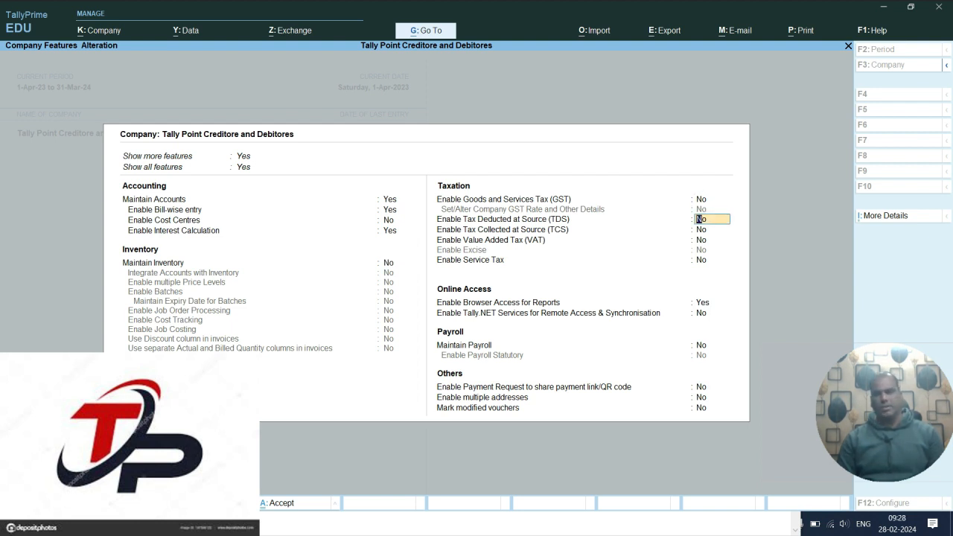
key("ctrl")
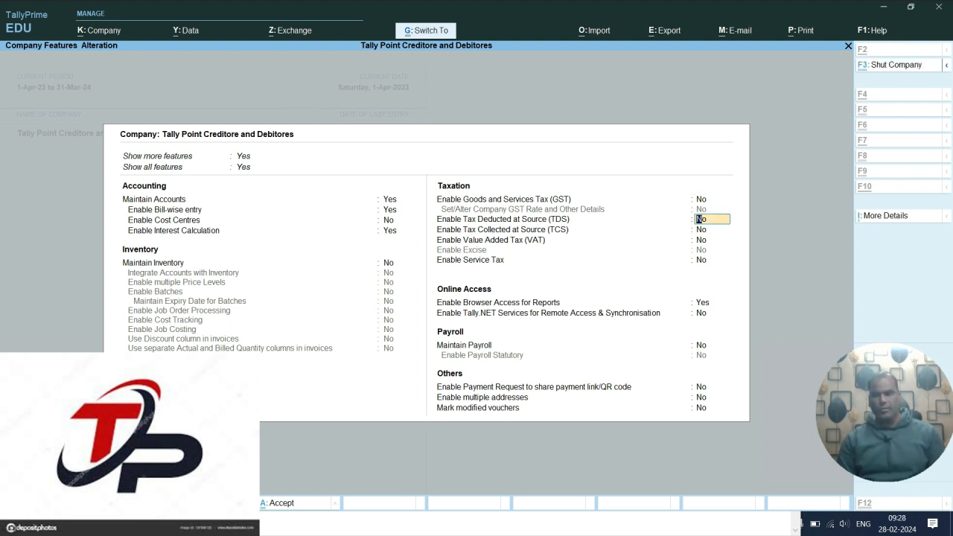
key("ctrl+a")
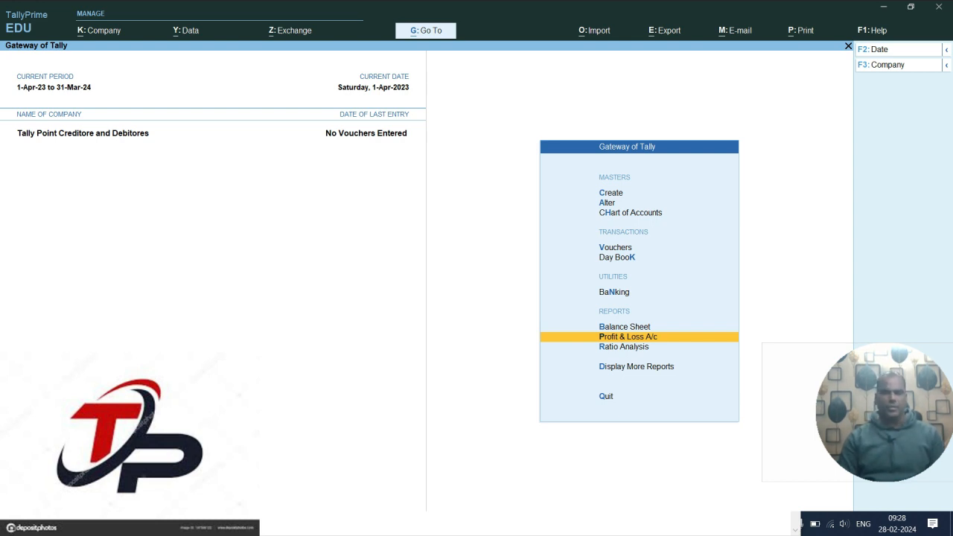
- Open a new purchase voucher for the company
key("Up")
key("Up")
key("Up")
key("Up")
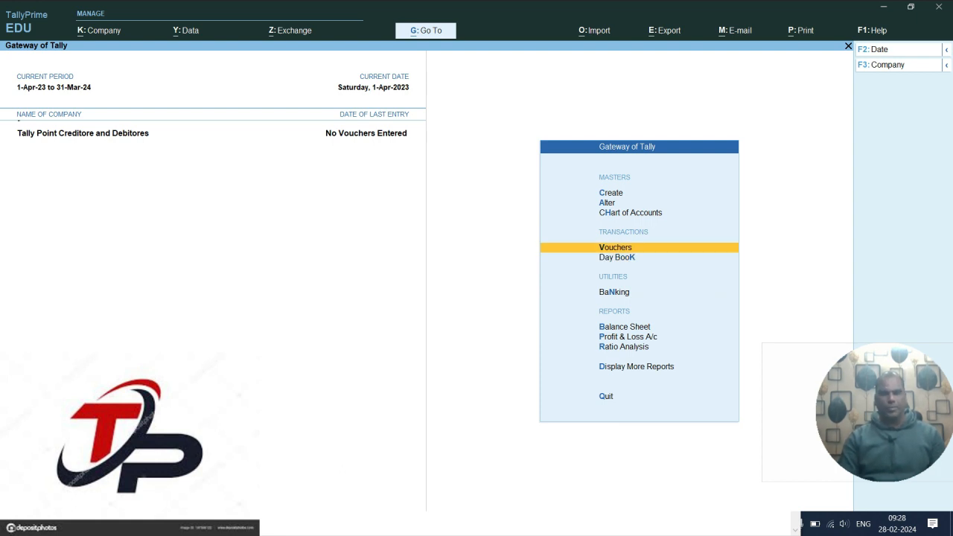
key("Return")
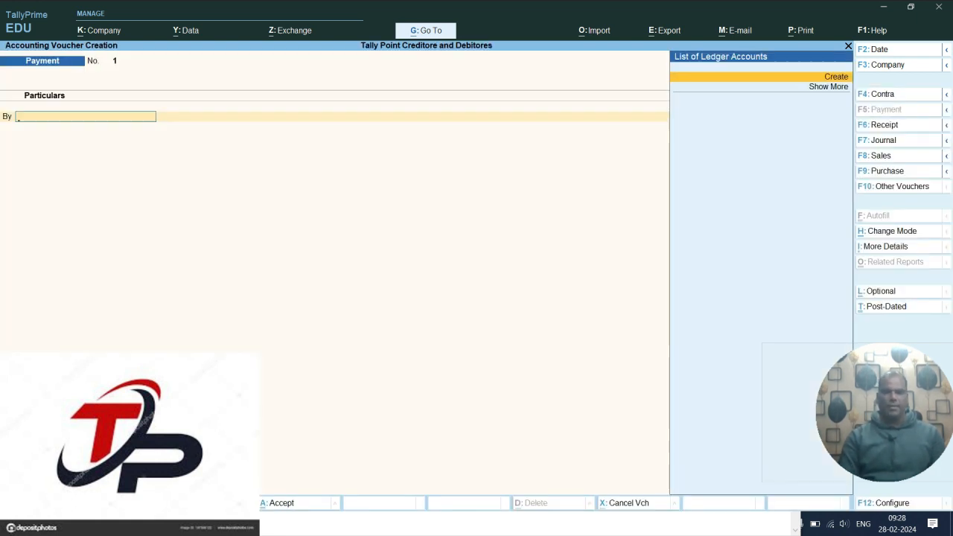
key("F9")
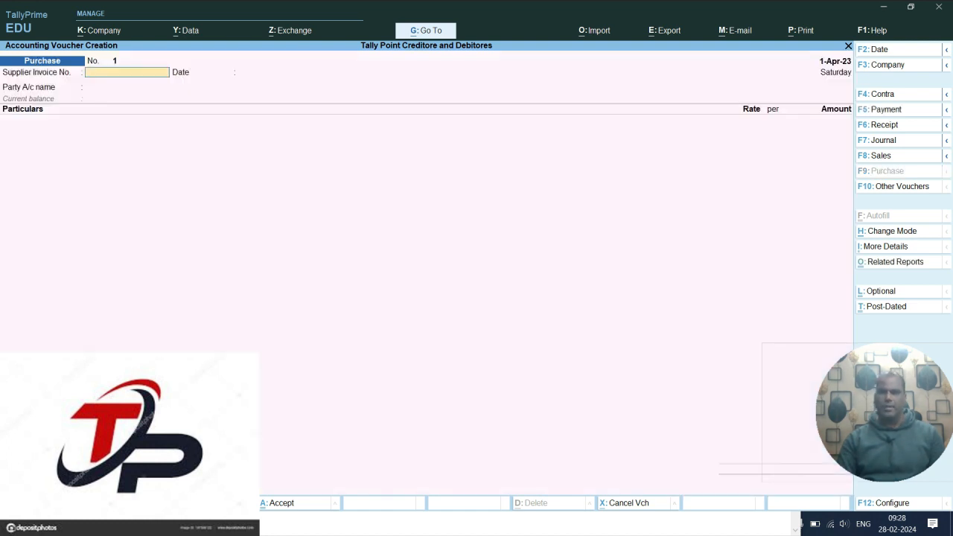
- Change the purchase voucher mode to As Voucher, leaving the supplier invoice number and date blank
key("ctrl+h")
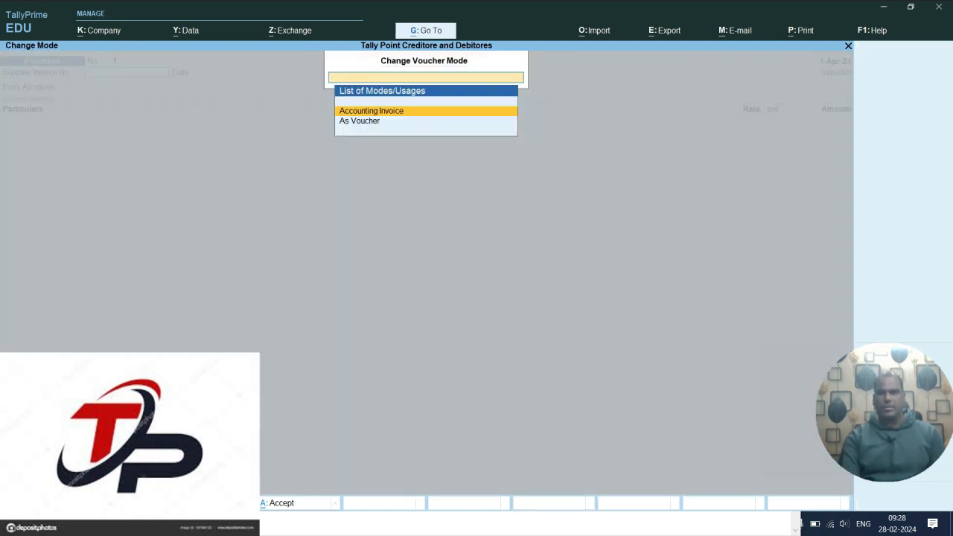
key("Down")
key("Return")
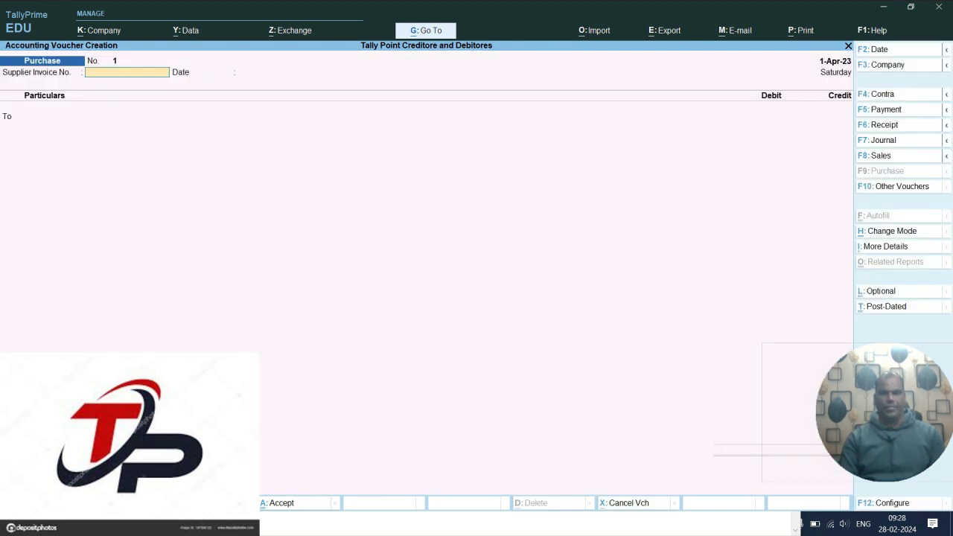
key("Return")
key("Return")
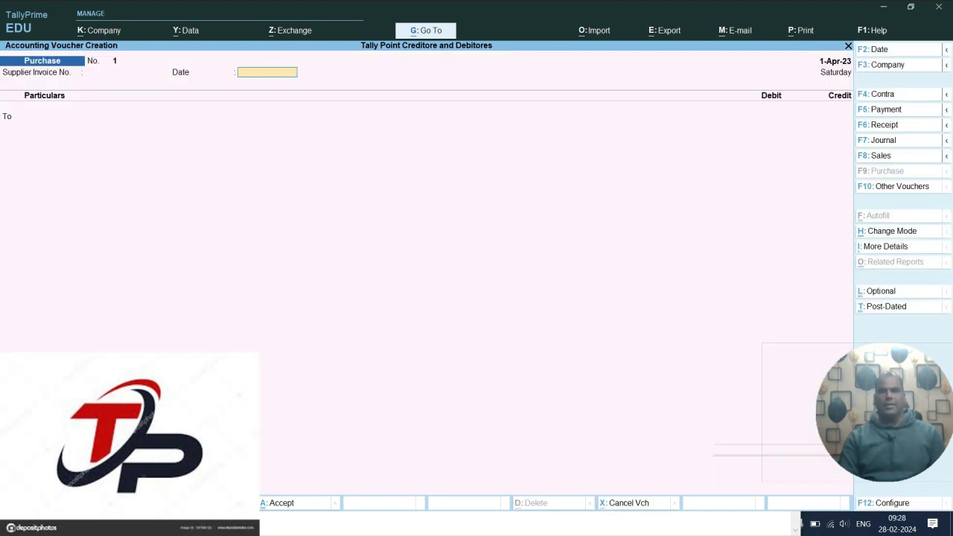
- Create the ledger Vinayak Tr Cr under Sundry Creditors with bill-by-bill balances set to No
key("alt+c")
type("Vinayak")
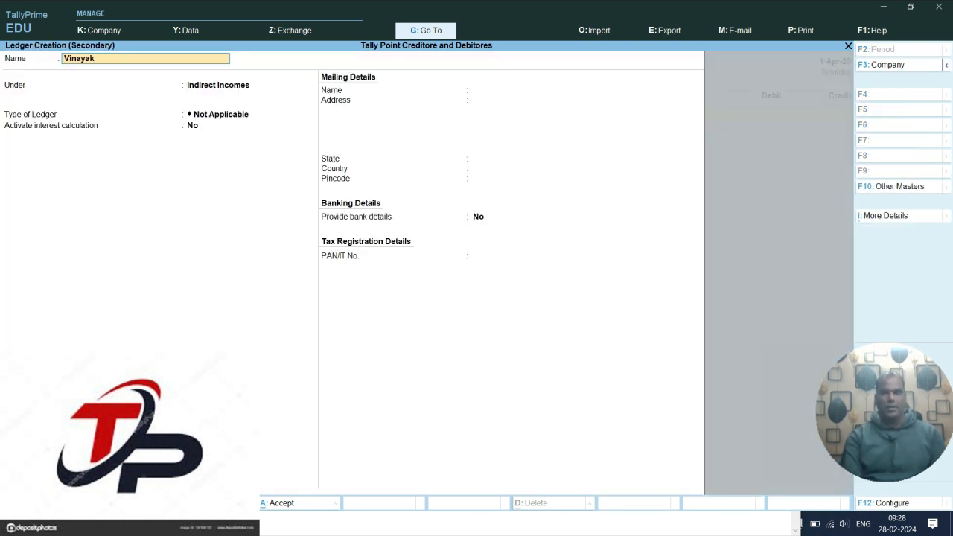
type(" Tr Cr")
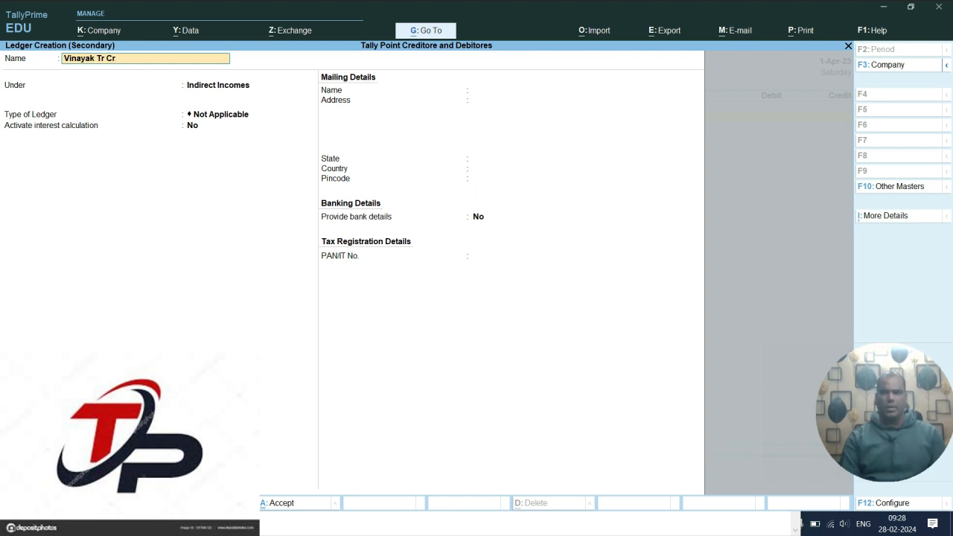
key("Return")
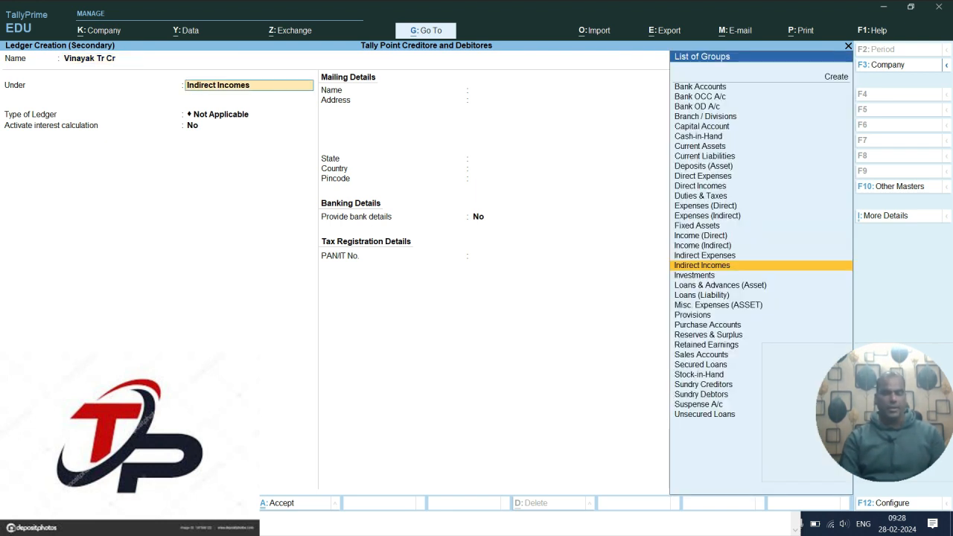
type("Su")
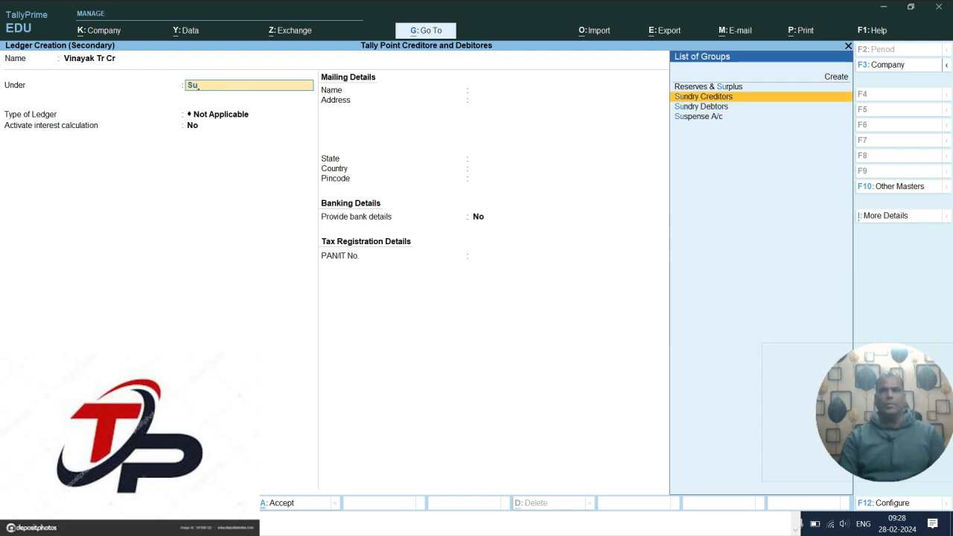
key("Return")
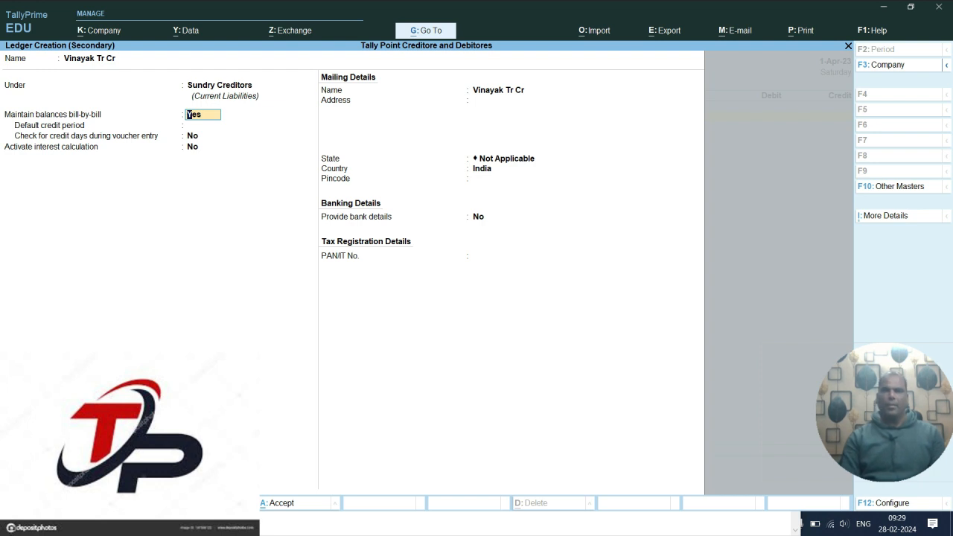
type("n")
key("Return")
key("ctrl")
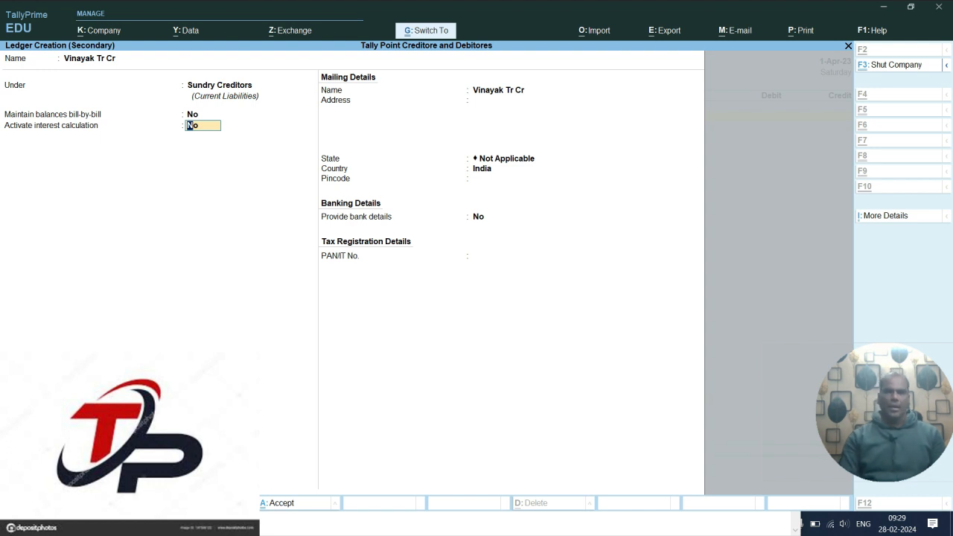
key("ctrl+a")
- Reopen the Vinayak Tr Cr ledger from the voucher for alteration and activate its interest calculation
key("Return")
key("ctrl")
key("BackSpace")
key("ctrl")
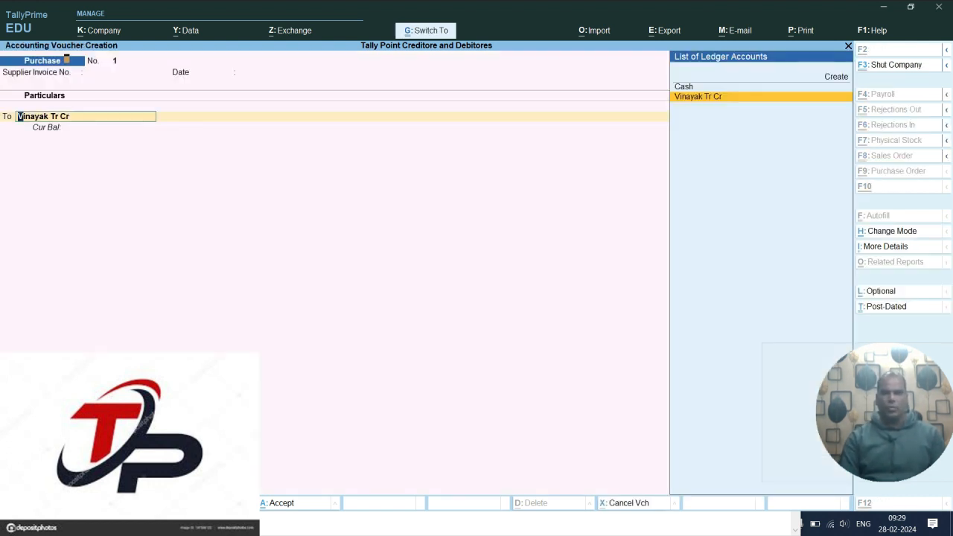
key("ctrl+Return")
key("Return")
key("Return")
key("Return")
key("y")
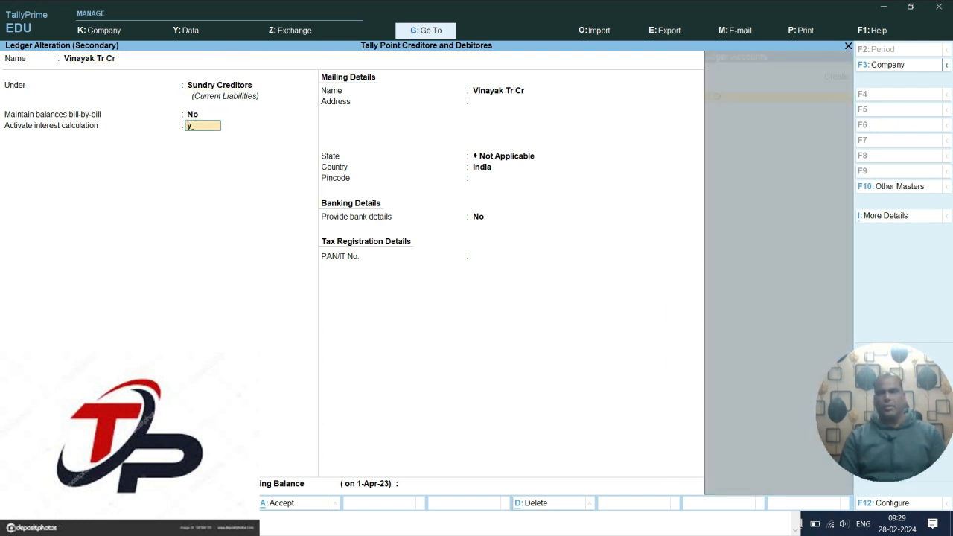
key("Return")
- Set the ledger's interest to 5% per Calendar Year on All Balances, applicable from 1-Apr-23 to 31-3-2024, excluding transaction dates
key("Return")
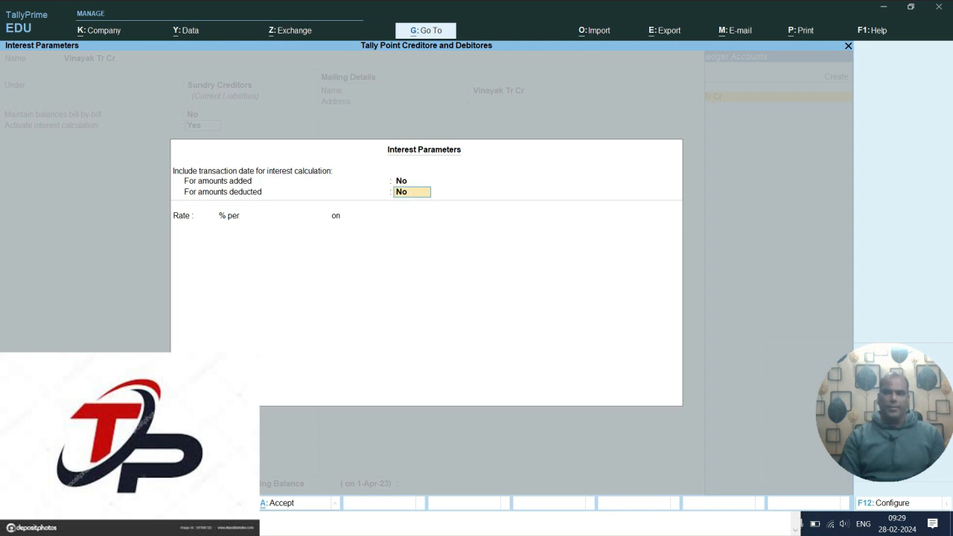
key("Return")
type("5")
key("Return")
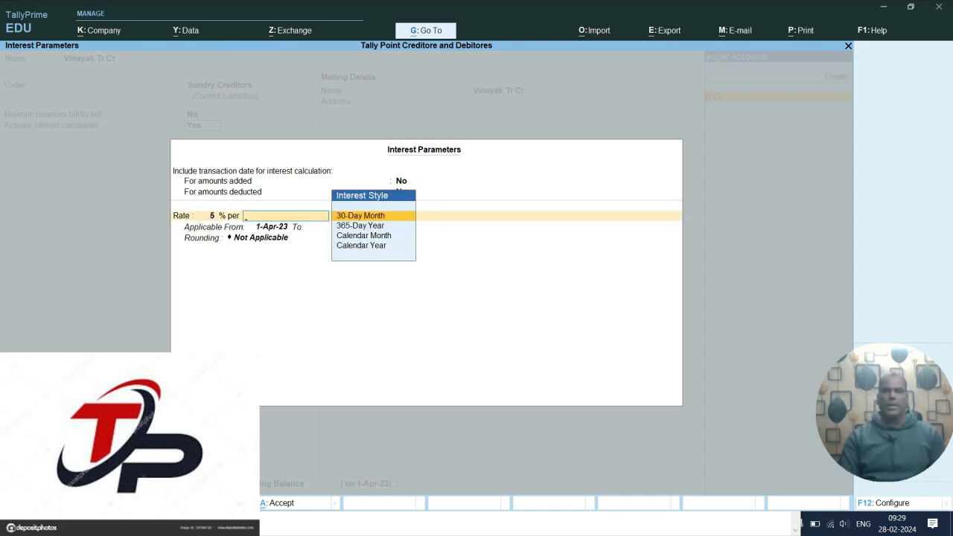
key("Down")
key("Down")
key("Down")
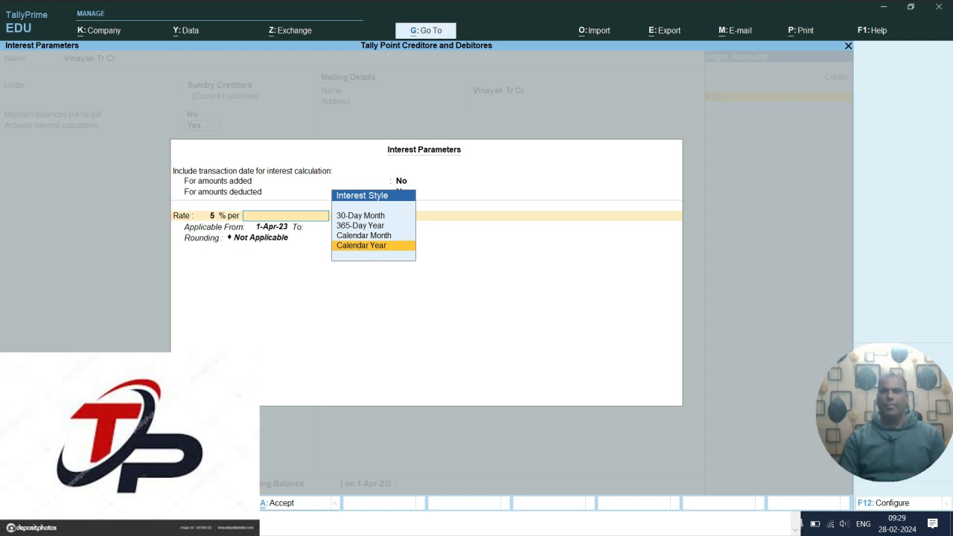
key("Return")
key("Return")
key("Return")
type("31")
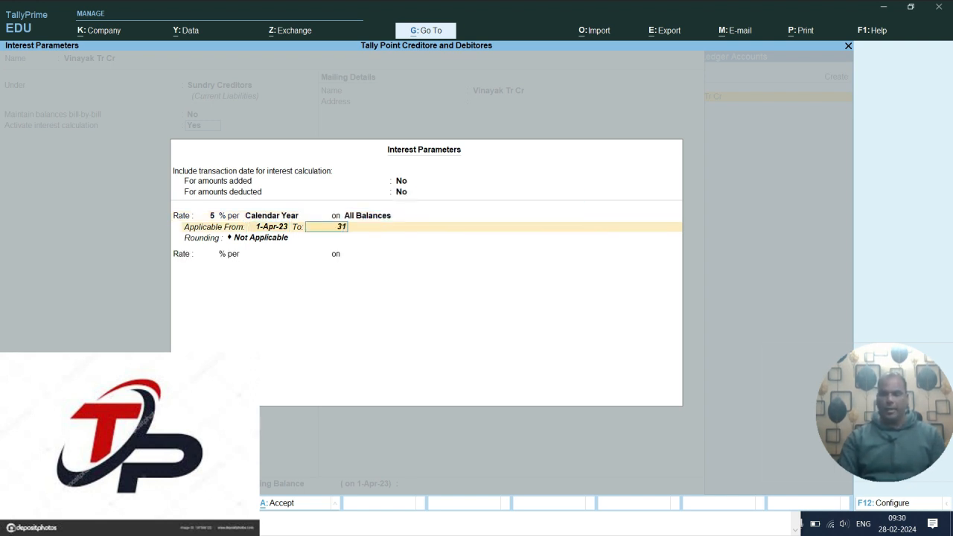
type("-3-2024")
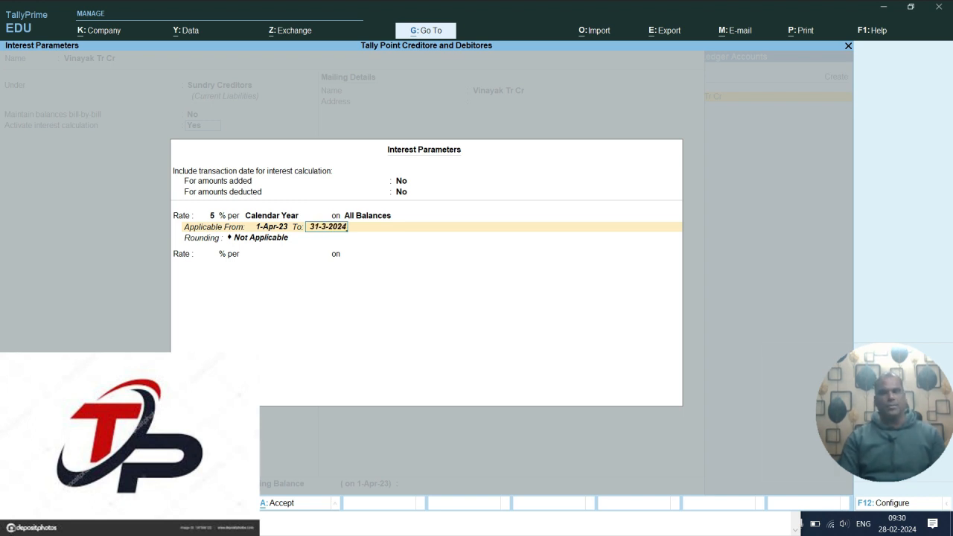
- Set the interest rounding to Normal Rounding with a limit of 1 and save the altered ledger
key("Return")
key("Down")
key("Down")
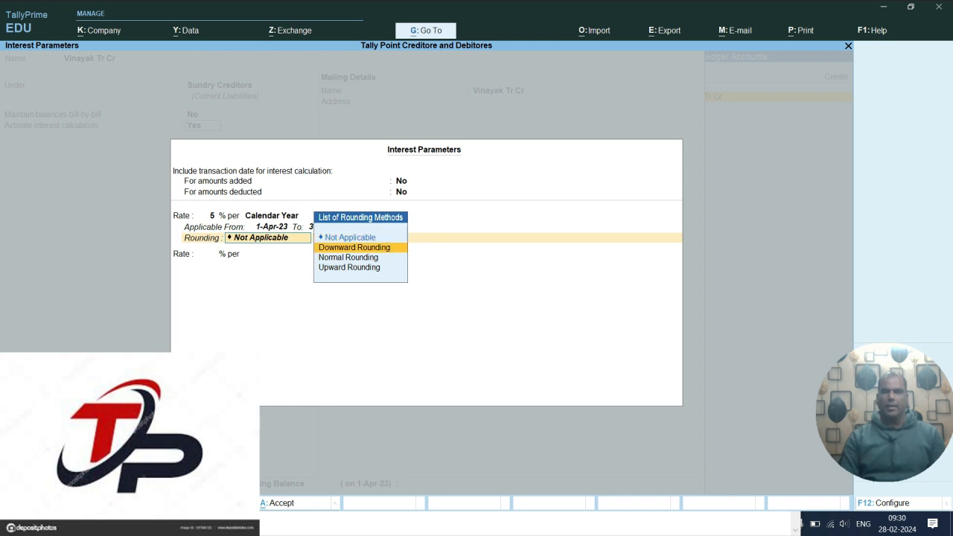
key("Return")
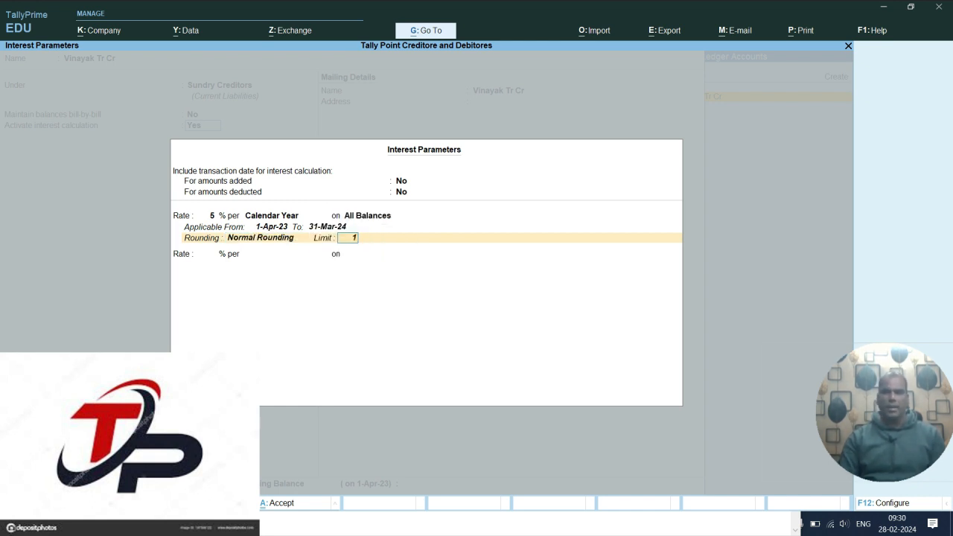
key("Return")
key("ctrl+a")
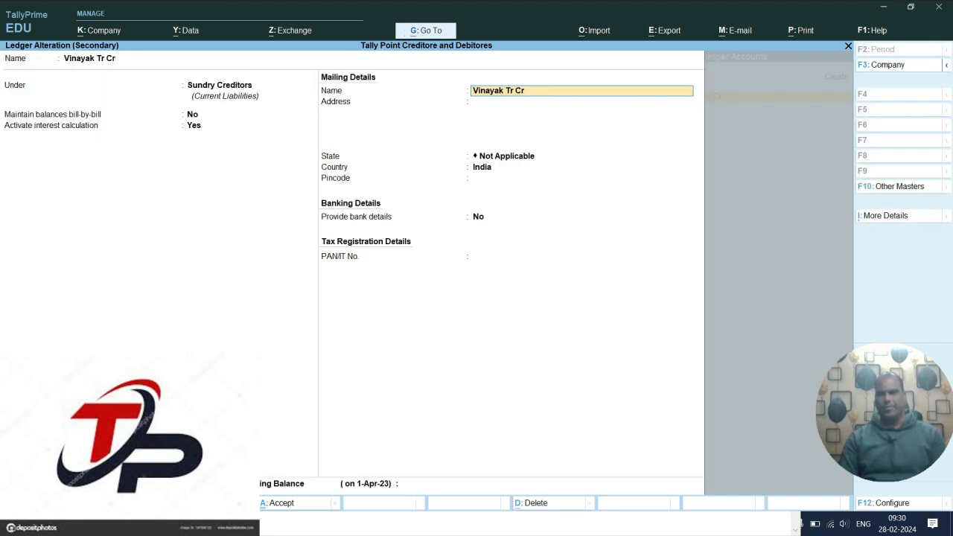
key("ctrl")
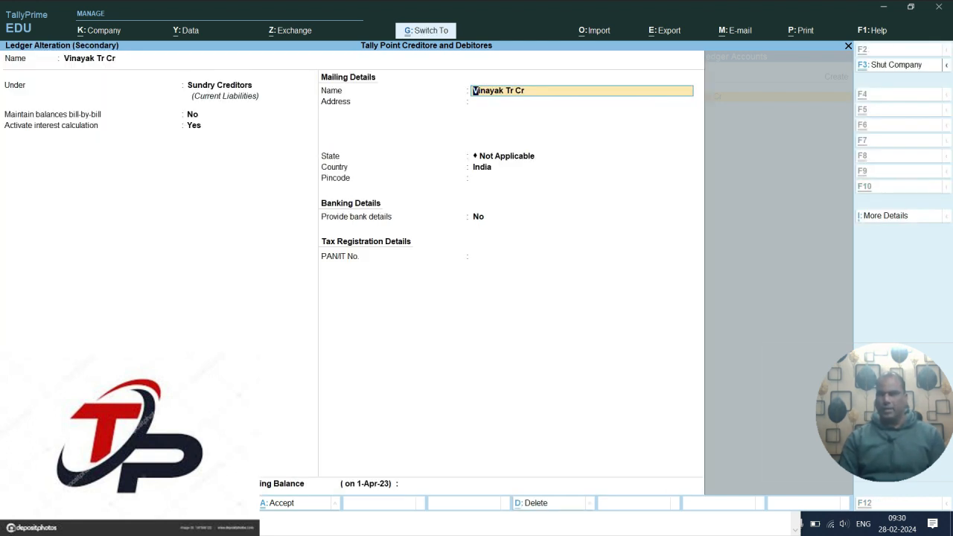
key("ctrl+a")
- Credit Vinayak Tr Cr with 100000 in the purchase voucher
key("Return")
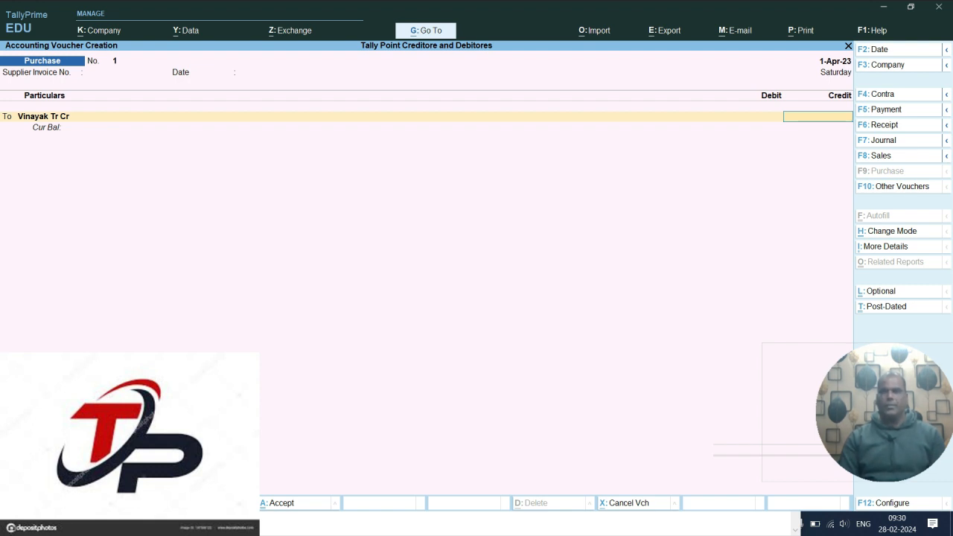
type("0000")
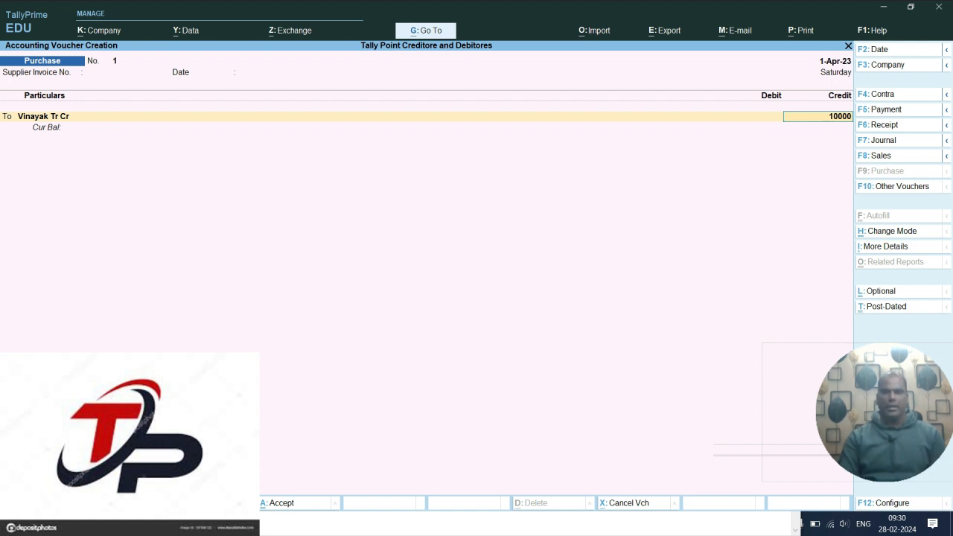
type("0")
key("Return")
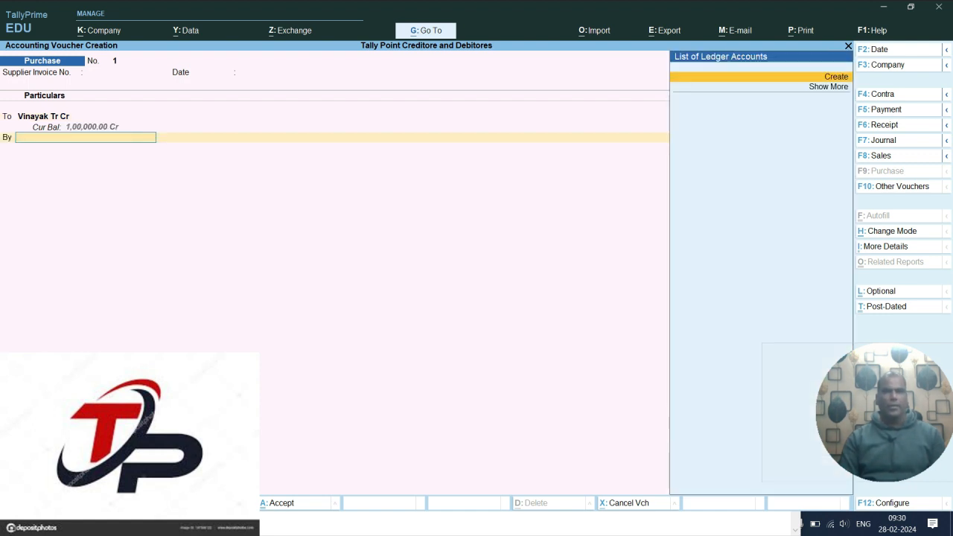
- Create the ledger Purchase under Purchase Accounts, without interest calculation, for the voucher's debit line
key("alt+c")
type("Urc")
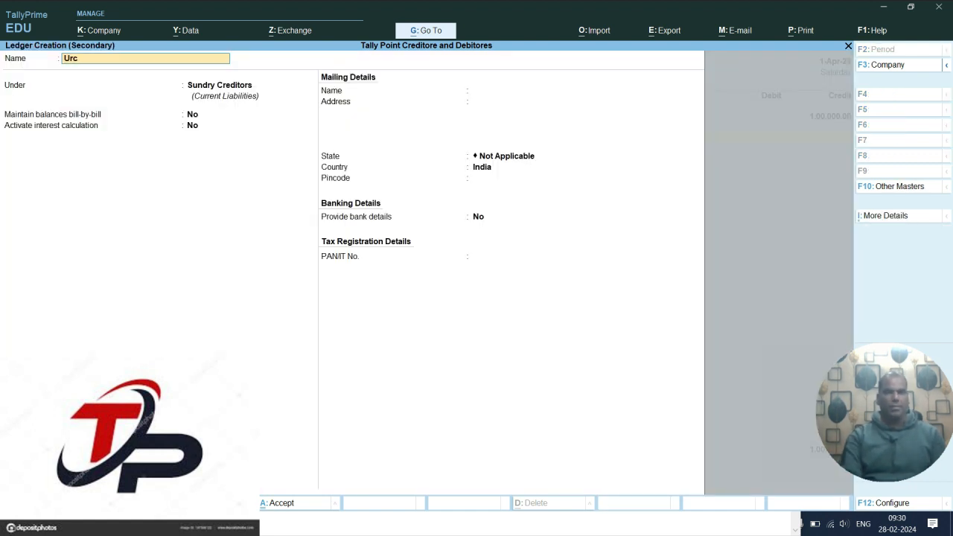
key("BackSpace")
key("BackSpace")
key("BackSpace")
type("Purchase")
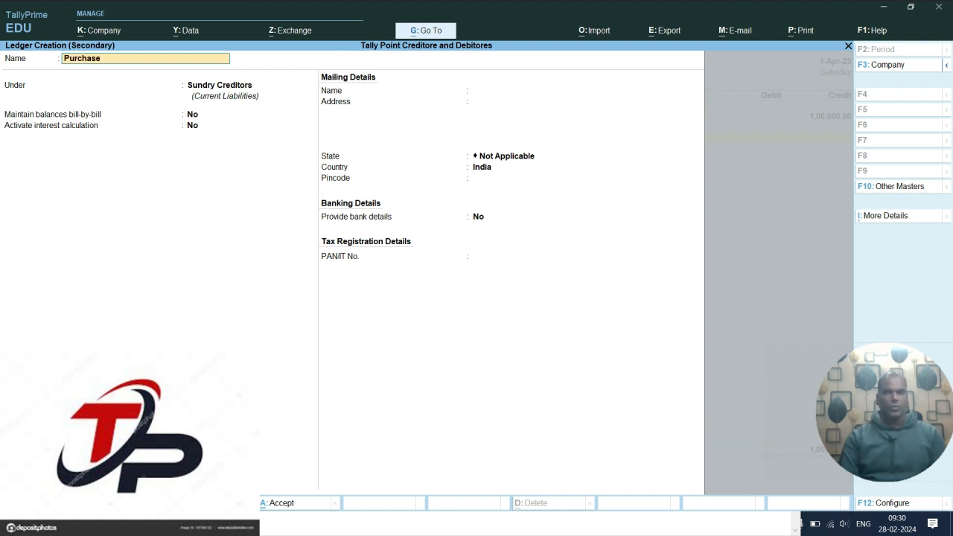
key("Return")
type("Purchase Accounts")
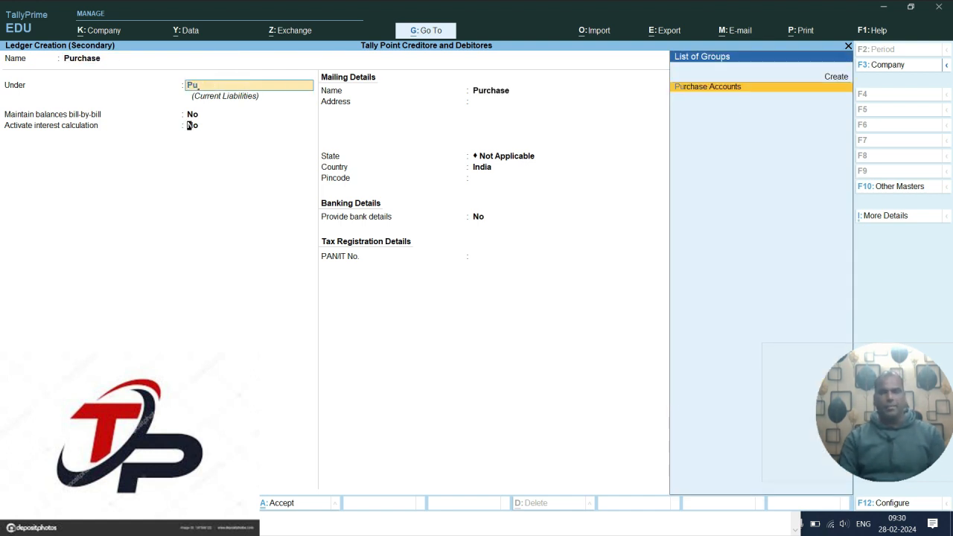
key("Return")
key("Return")
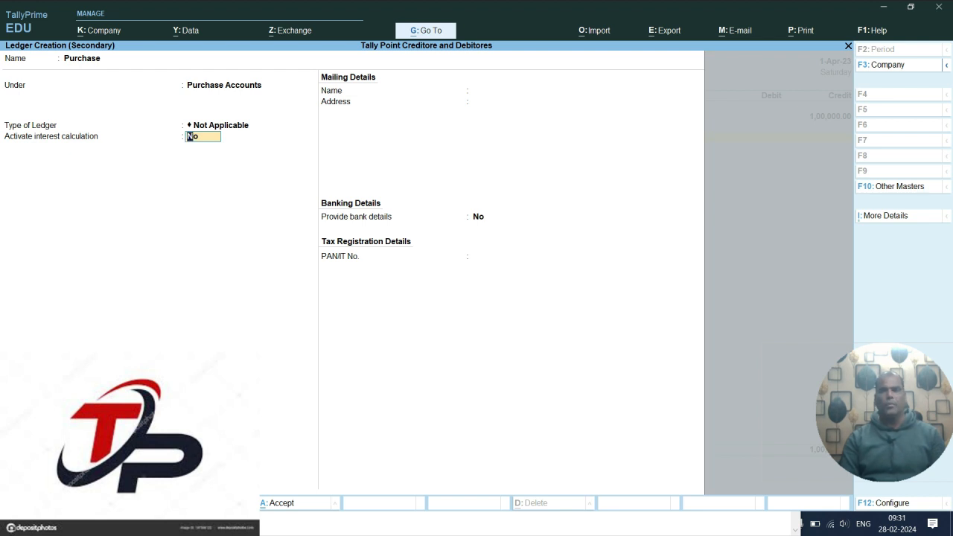
key("Return")
key("ctrl")
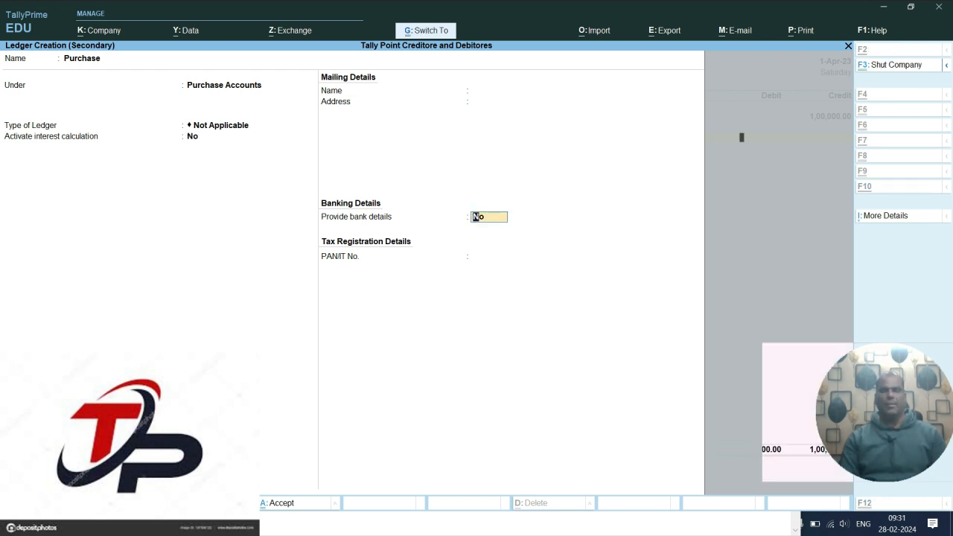
key("ctrl+a")
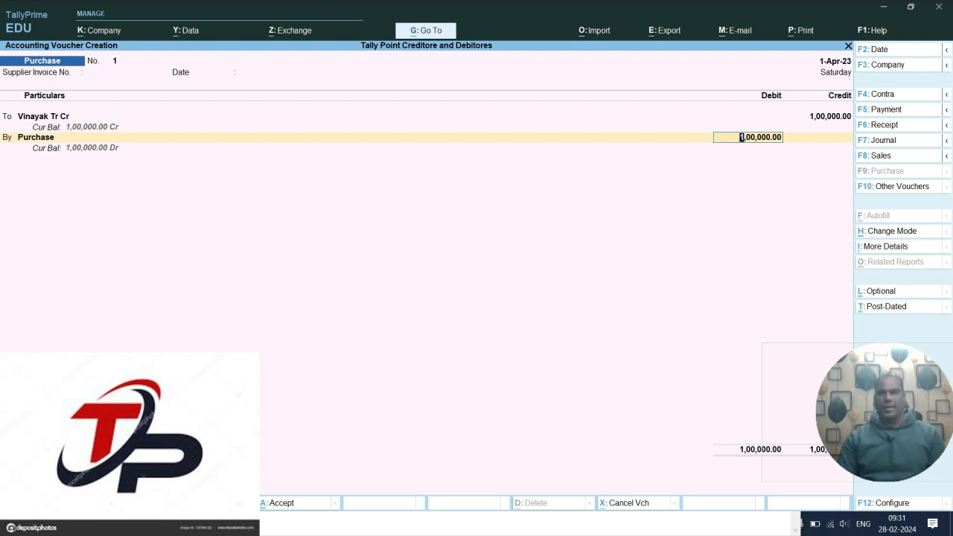
left_click_drag(885, 412, 577, 380)
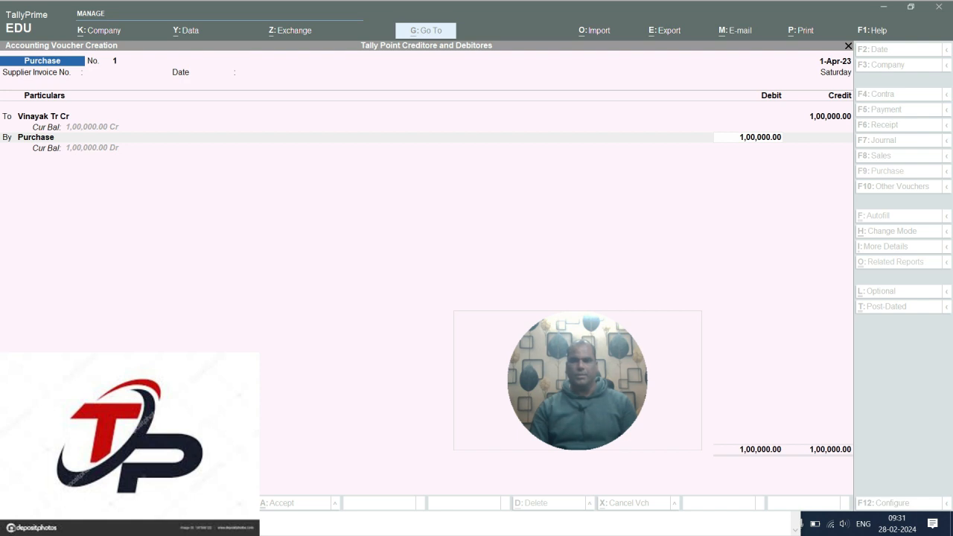
left_click_drag(576, 380, 910, 368)
left_click(692, 320)
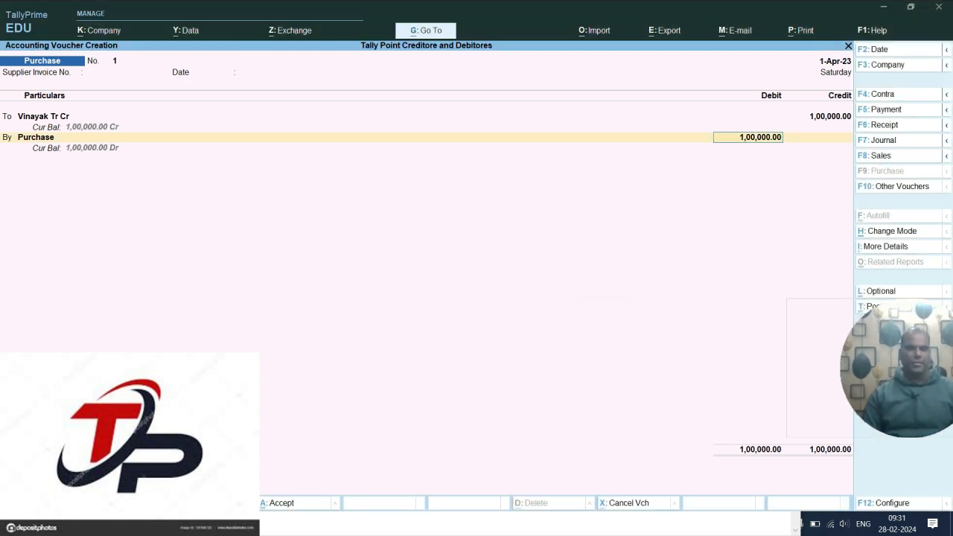
- Save the purchase voucher and start a sales voucher in As Voucher mode
key("ctrl")
key("ctrl+a")
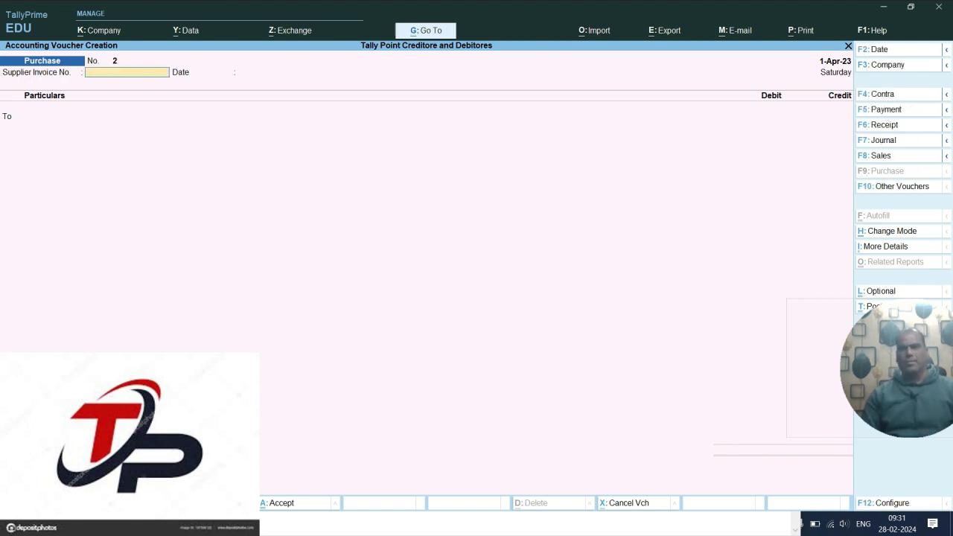
key("F8")
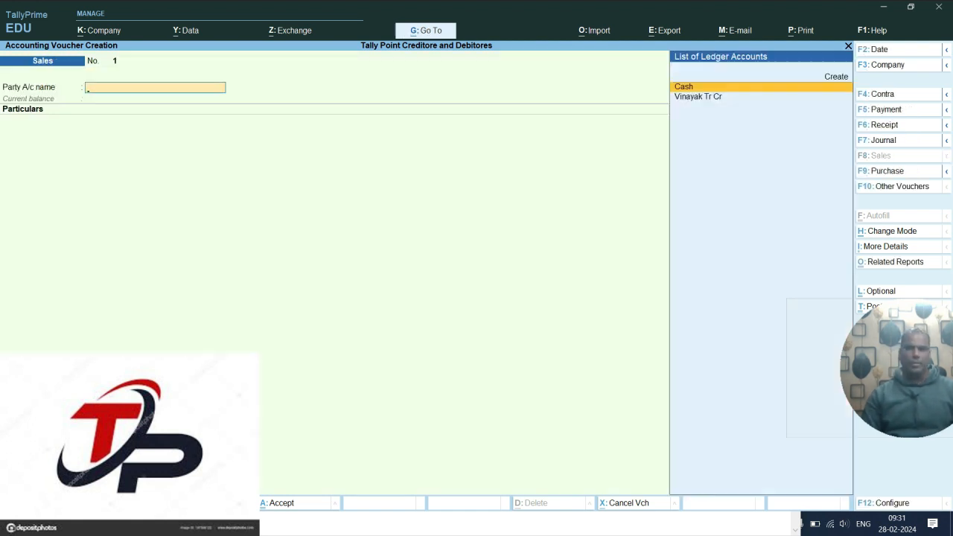
key("ctrl+h")
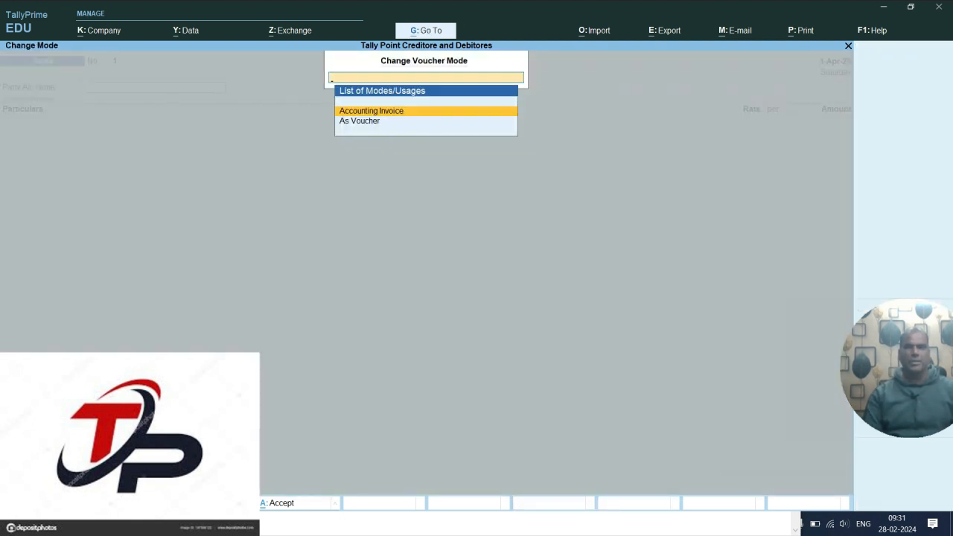
key("Down")
key("Return")
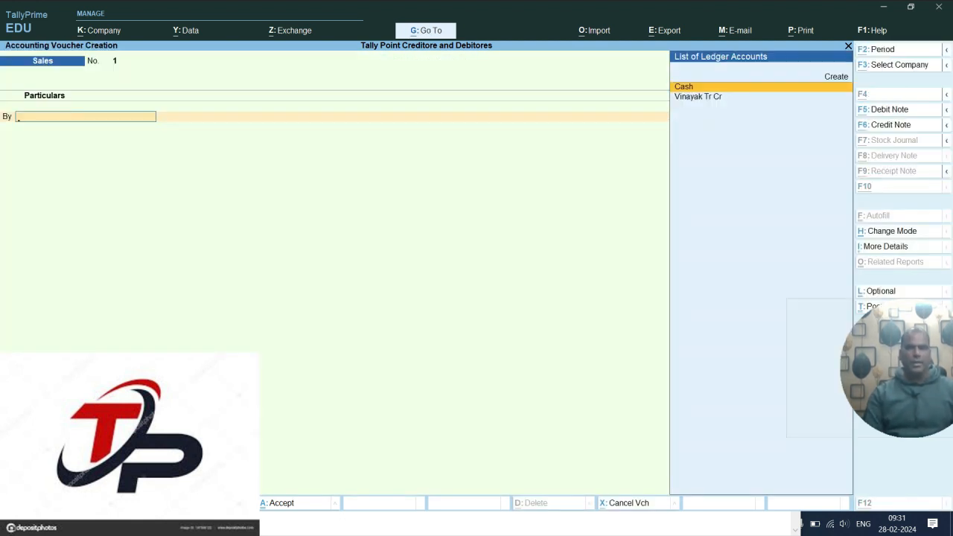
- Start a new ledger Krishna Tr Dr under Sundry Debtors without bill-by-bill balances for the sales voucher's debit line
key("alt+c")
type("K")
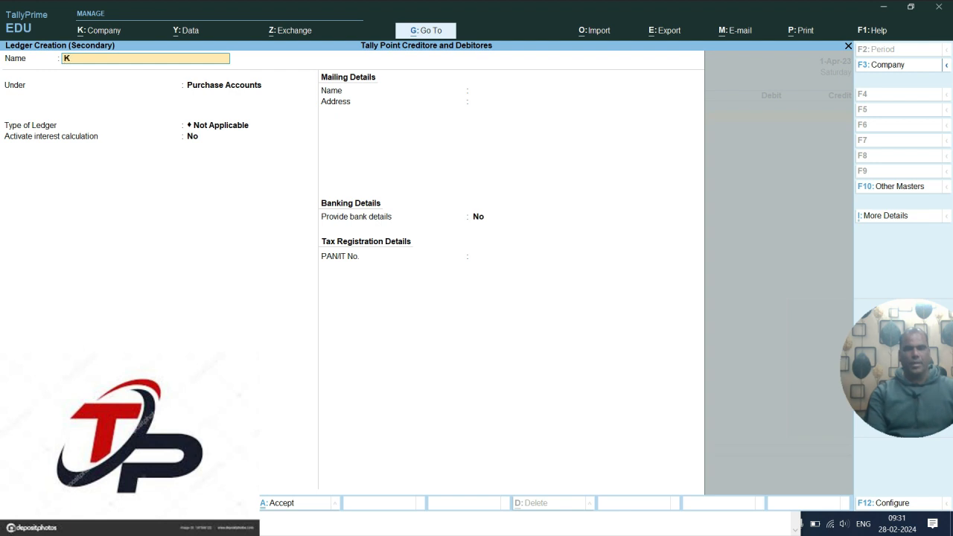
type("rishna tr Dr")
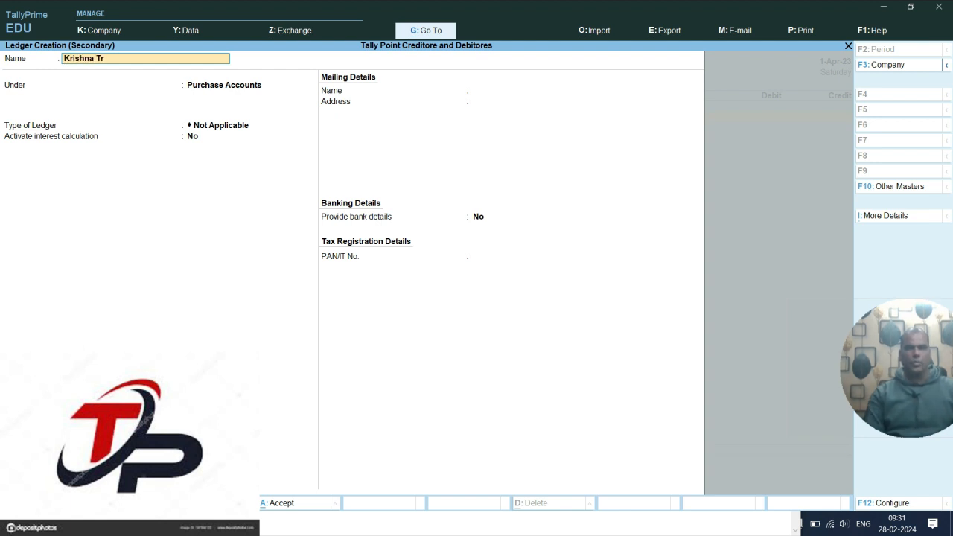
key("Return")
type("Su")
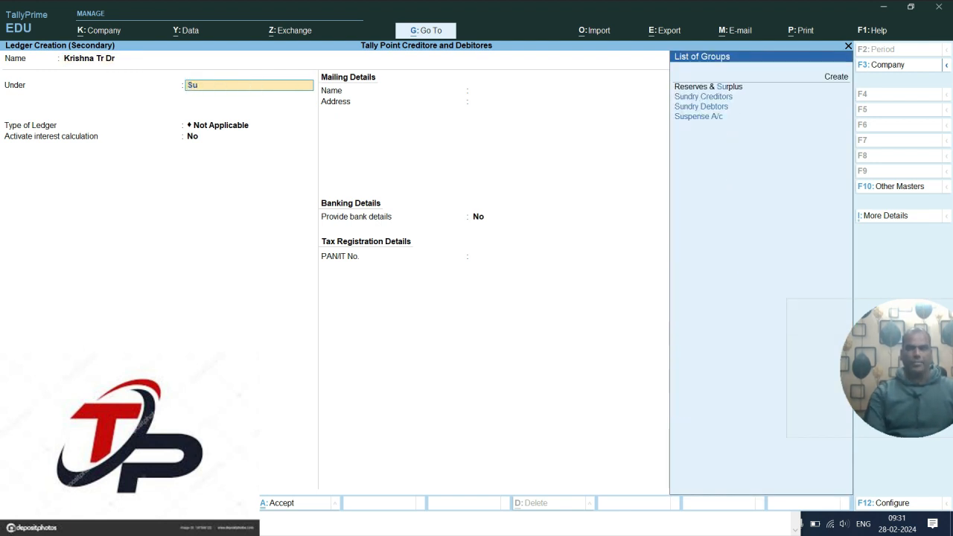
key("Down")
key("Return")
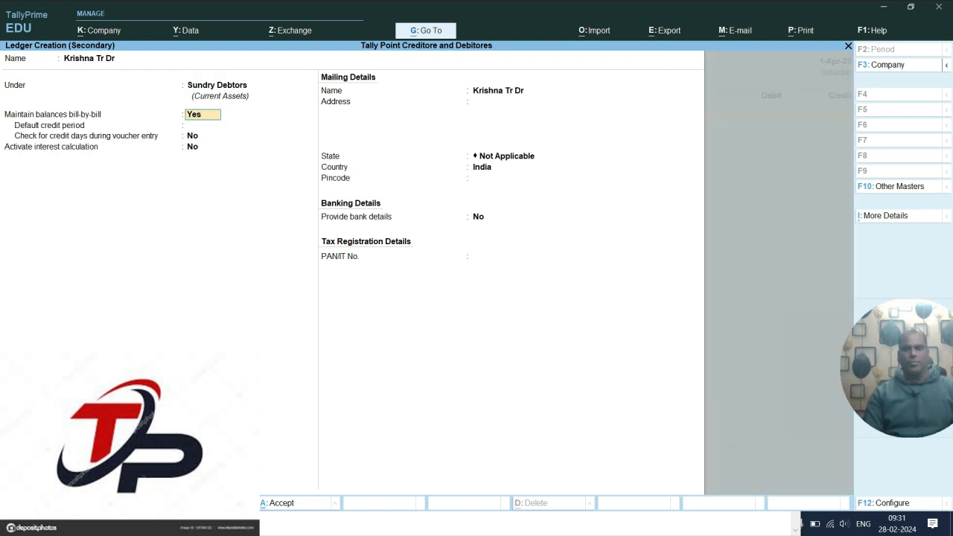
type("n")
key("Return")
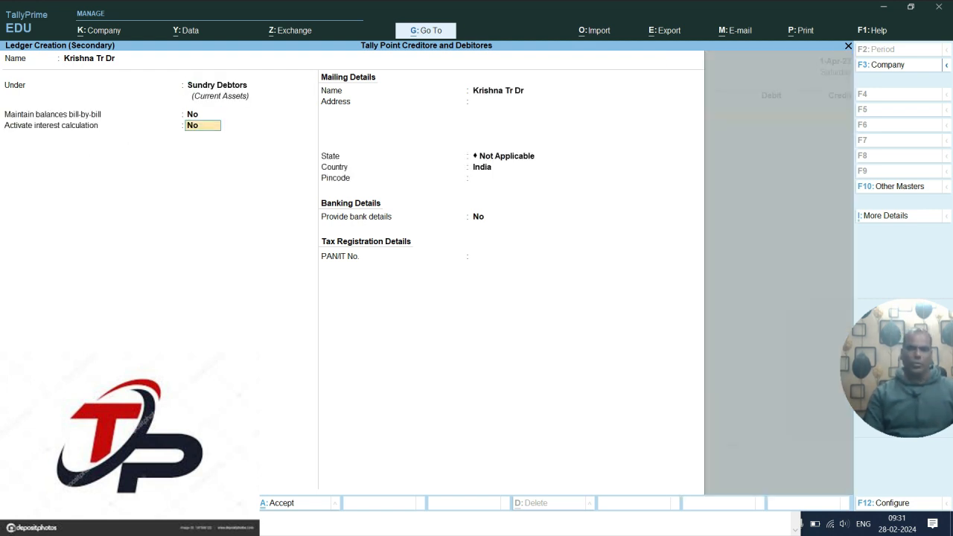
- Activate the ledger's interest at 7% per Calendar Year on All Balances, from 1-Apr-23 to 31-Mar-24, excluding transaction dates
type("y")
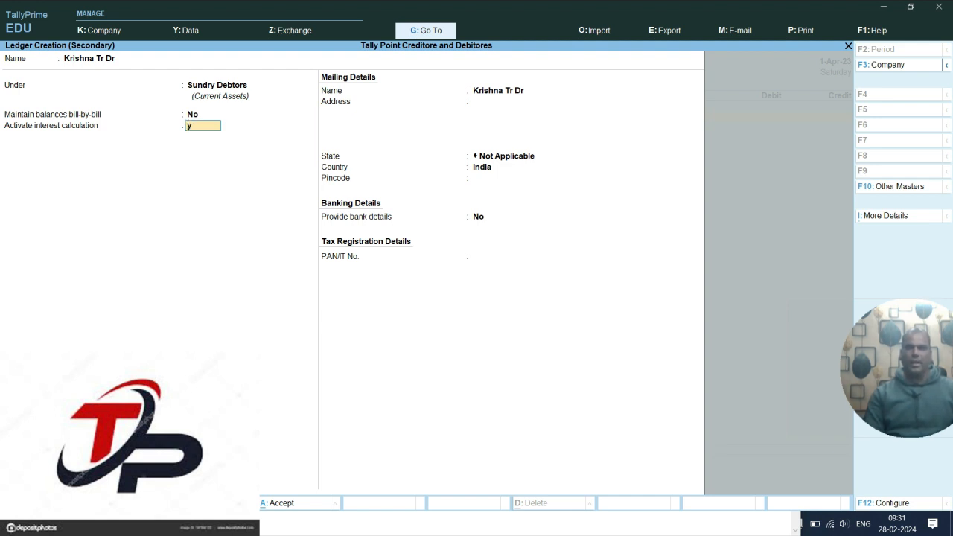
key("Return")
key("Return")
key("Return")
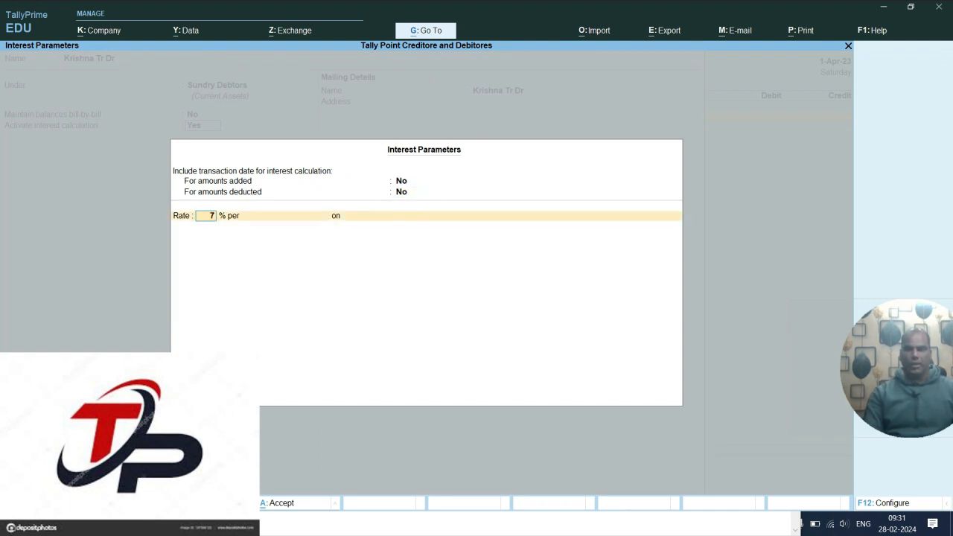
type("7")
key("Return")
key("Down")
key("Down")
key("Down")
key("Return")
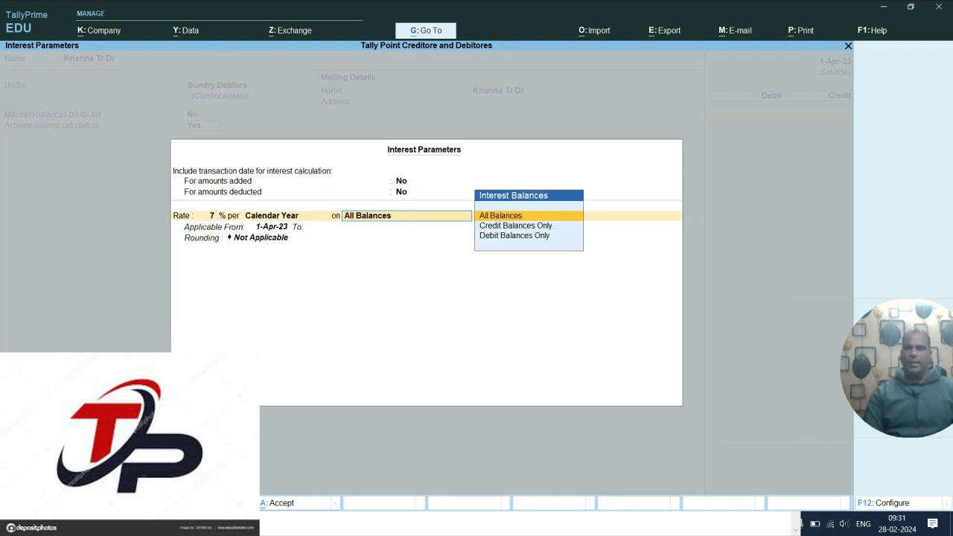
key("Return")
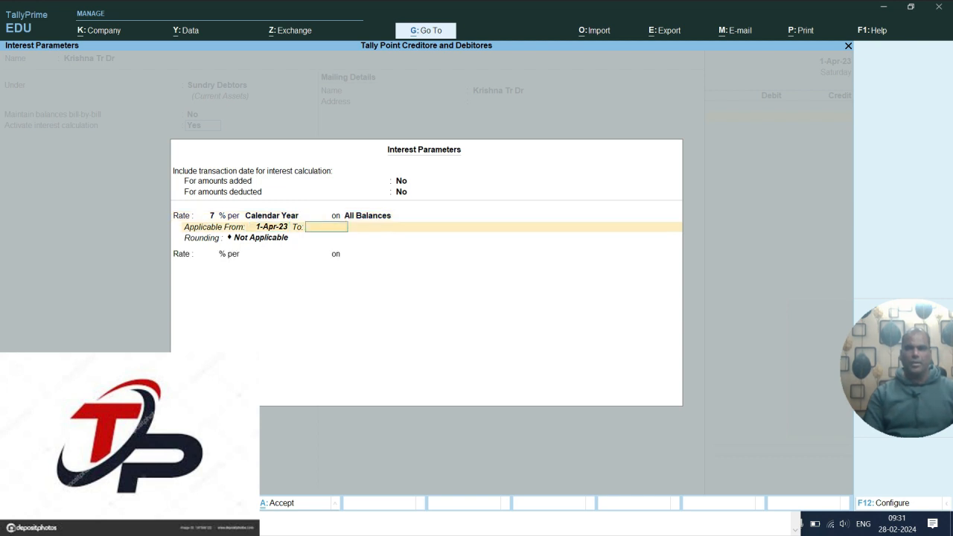
type("31-3")
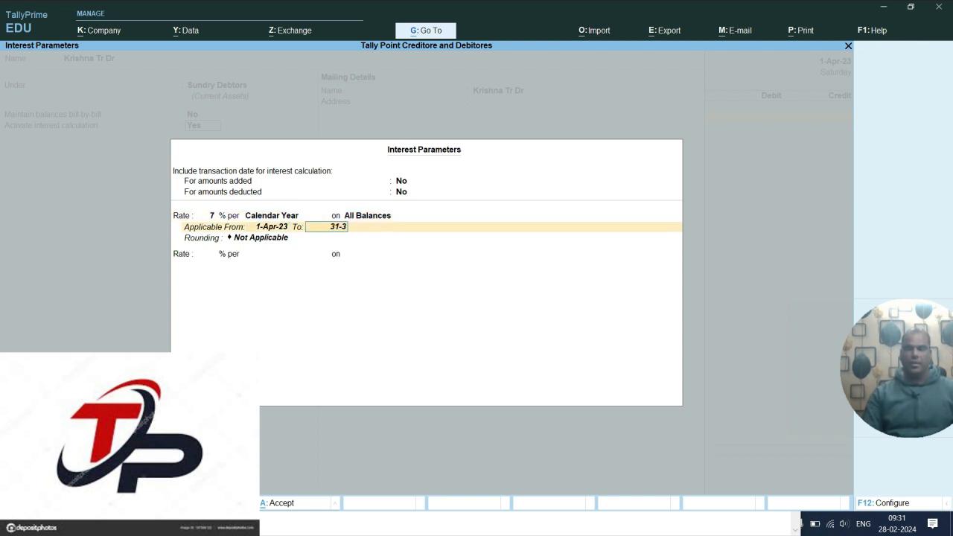
key("Return")
- Set the interest rounding to Normal Rounding and save the new debtor ledger
key("Down")
key("Down")
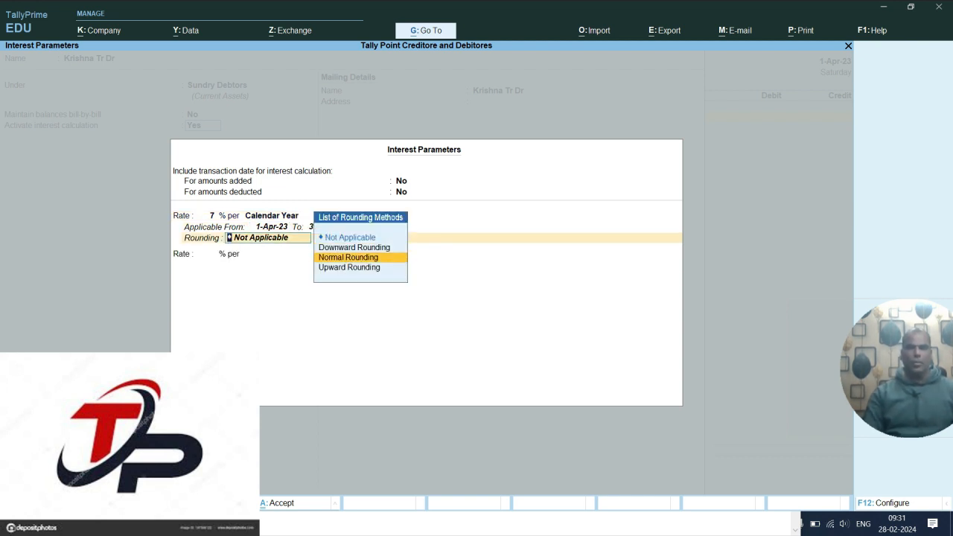
key("Return")
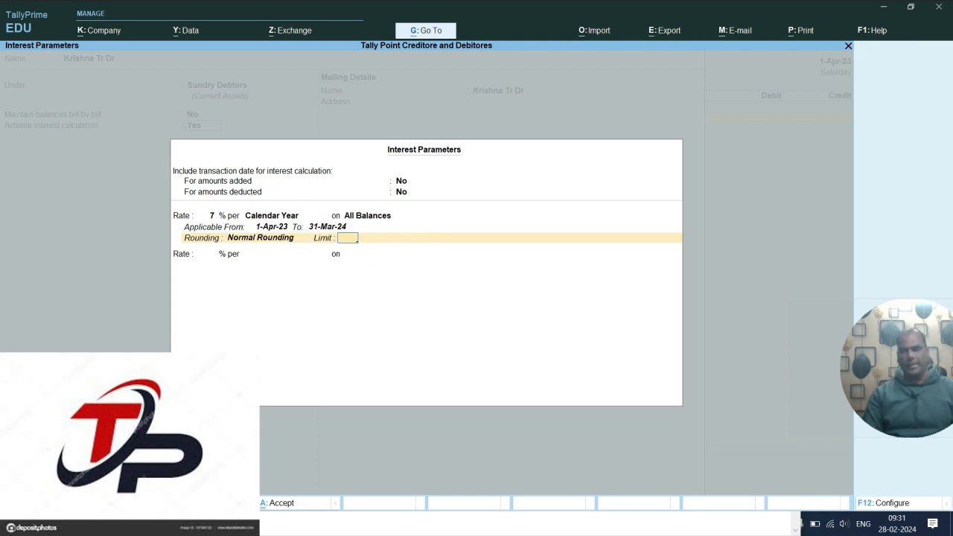
key("Return")
key("Return")
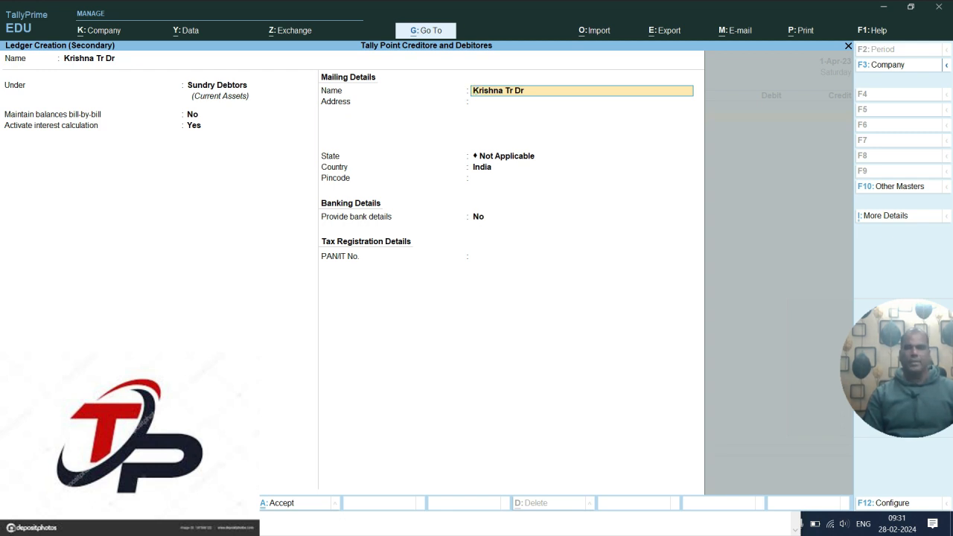
key("ctrl+a")
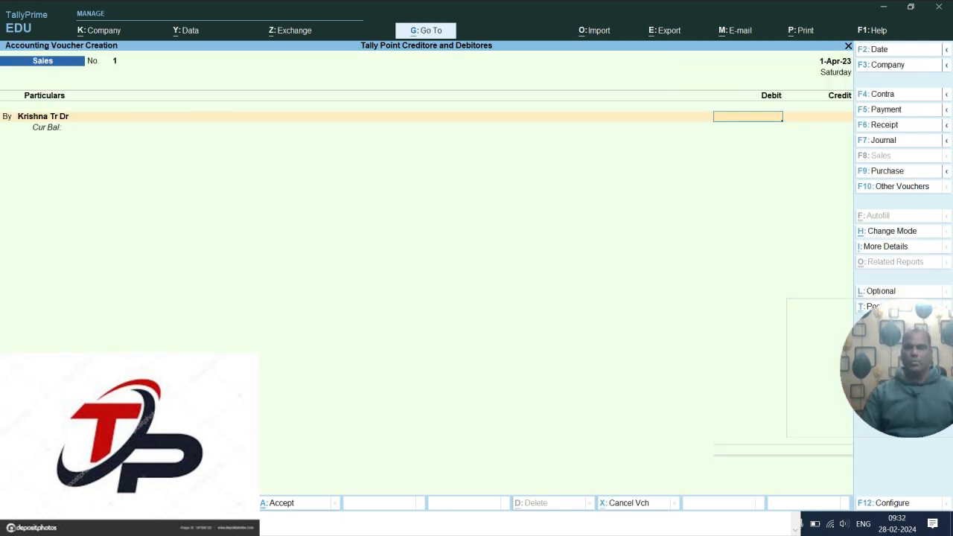
- Debit Krishna Tr Dr with 150000 and create the ledger Sales under Sales Accounts, without interest calculation, for the credit line
type("150000")
key("Return")
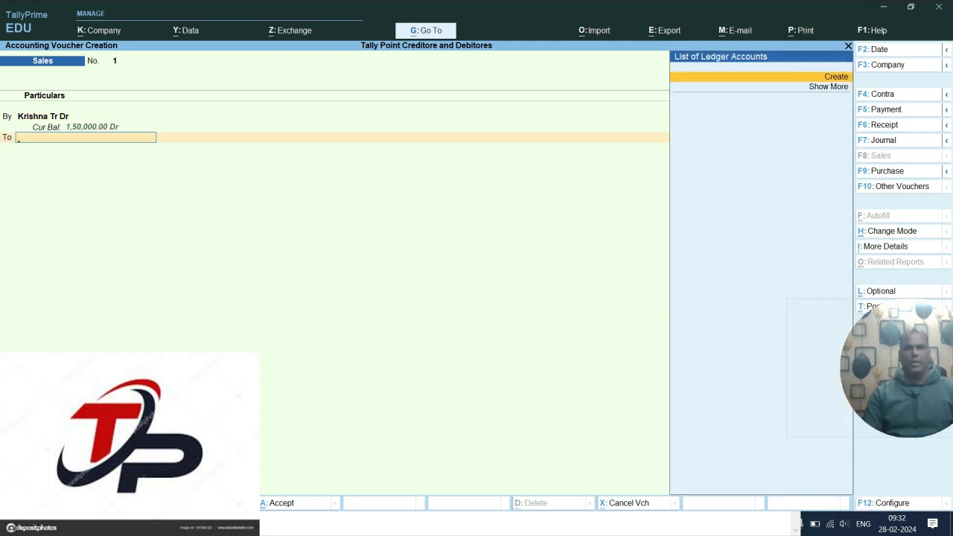
key("Return")
type("Sales")
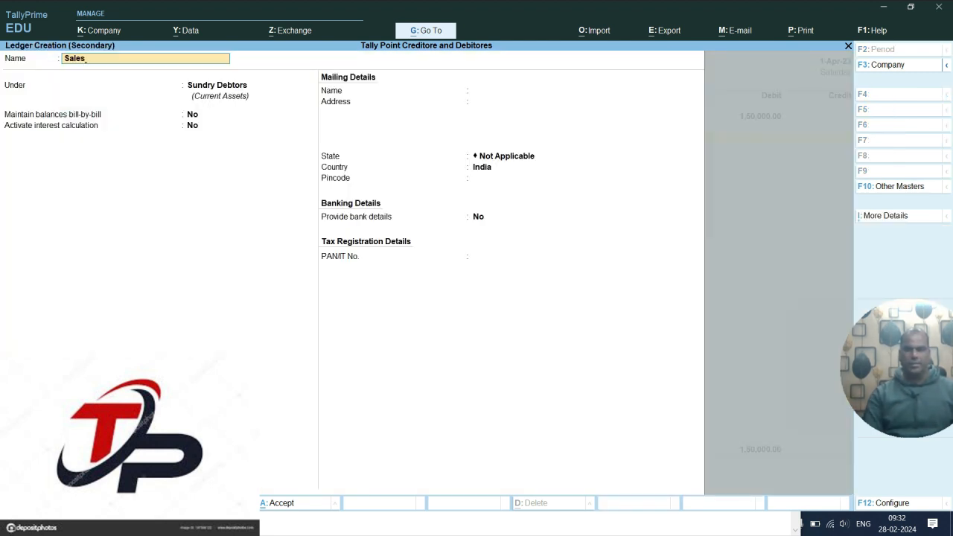
key("Return")
type("sa")
key("Return")
key("Return")
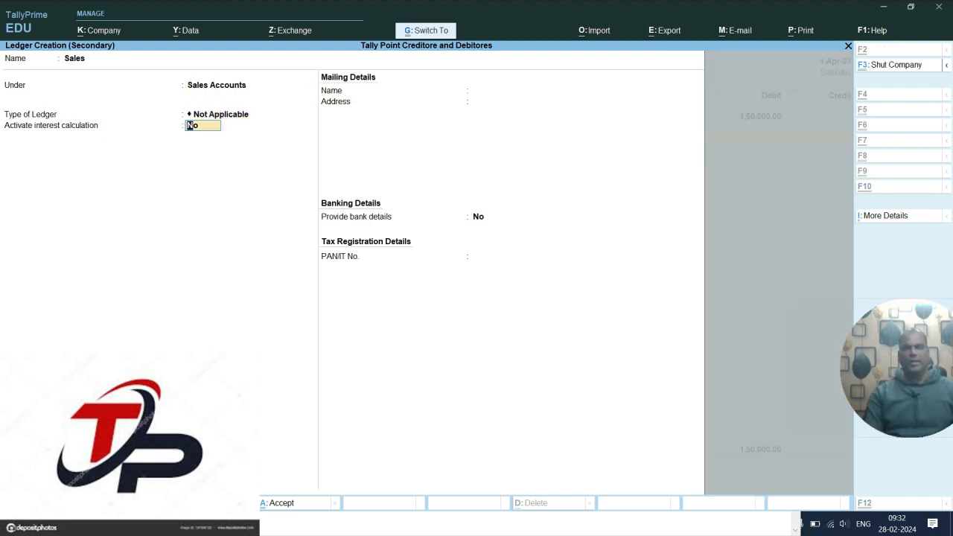
key("ctrl+a")
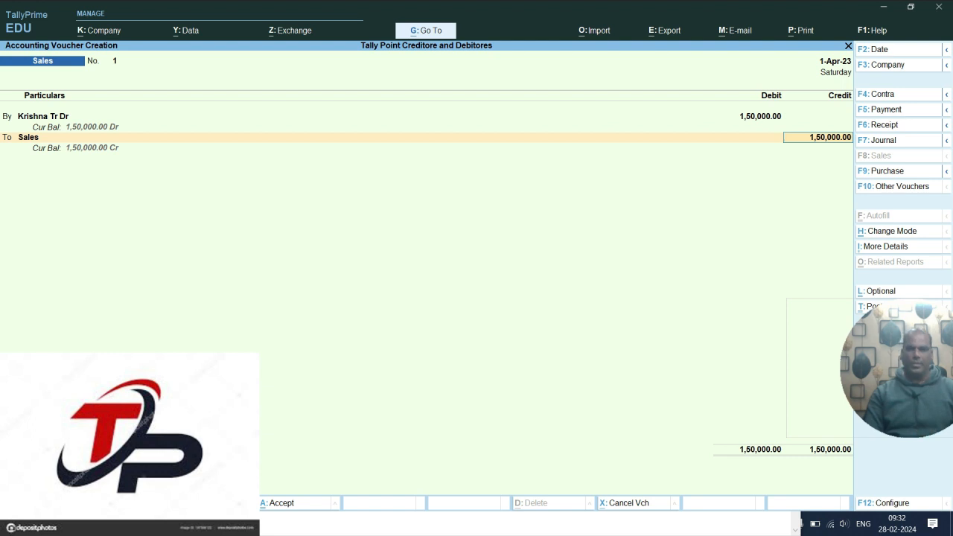
- Accept the Sales credit amount, save the sales voucher and quit voucher creation
key("Return")
key("ctrl")
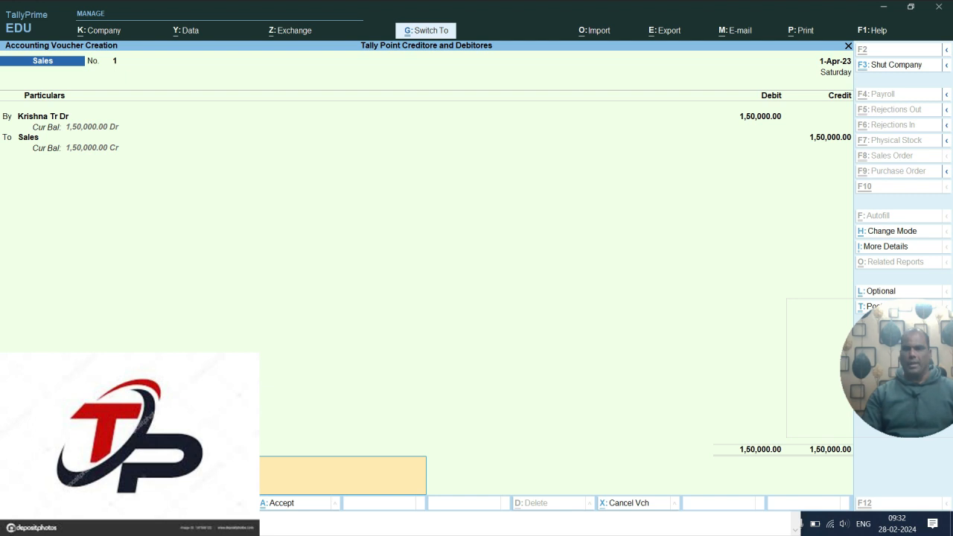
key("ctrl+a")
key("Escape")
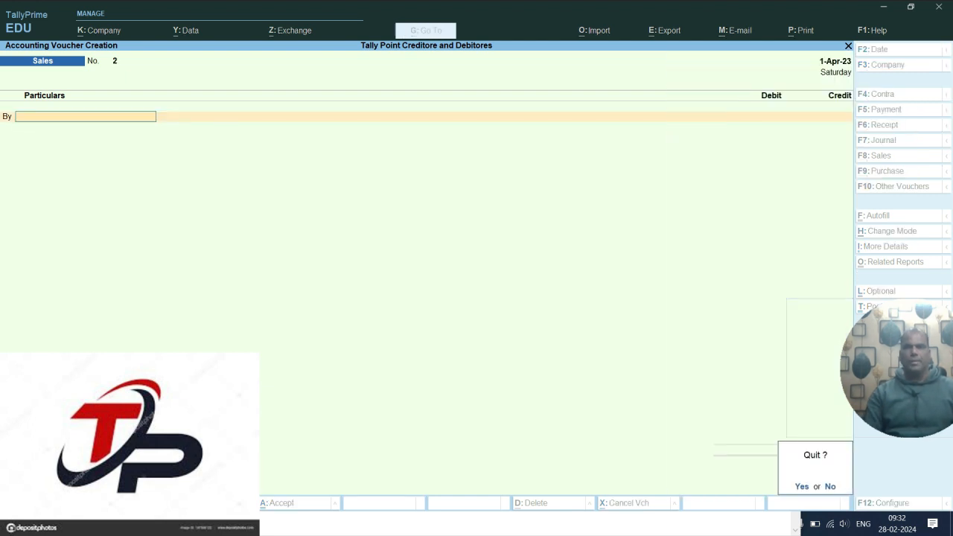
key("Return")
- Examine the Sundry Creditors and Sundry Debtors balances in the Balance Sheet
key("Down")
key("Down")
key("Down")
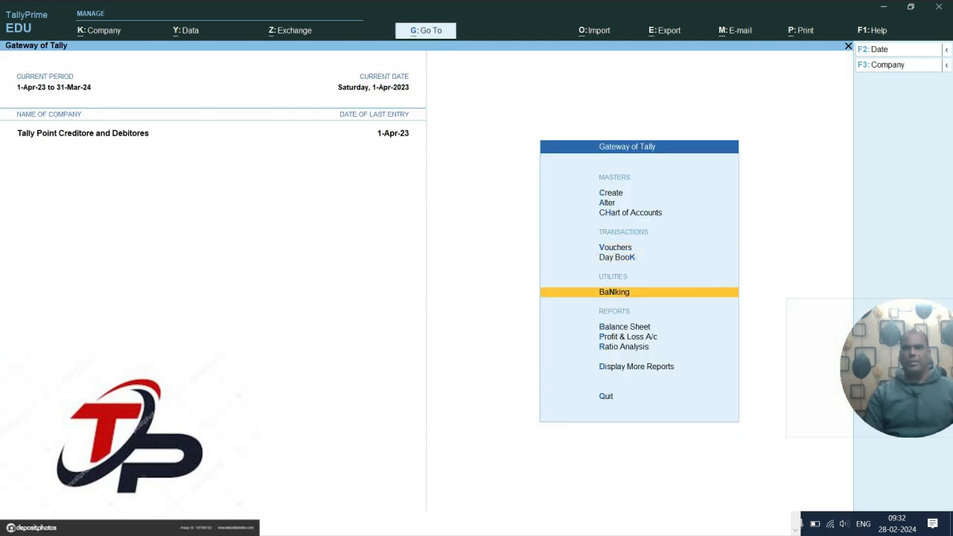
key("Return")
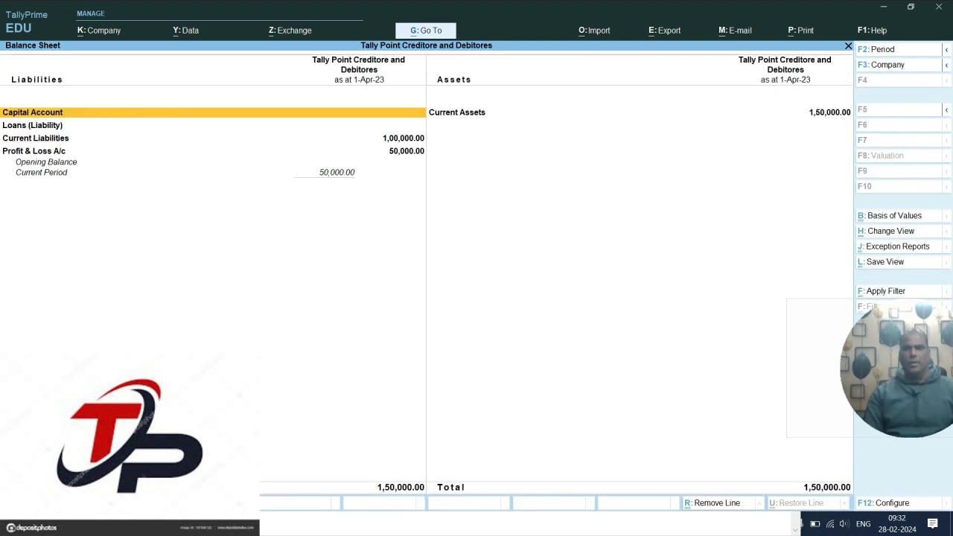
key("Down")
key("Down")
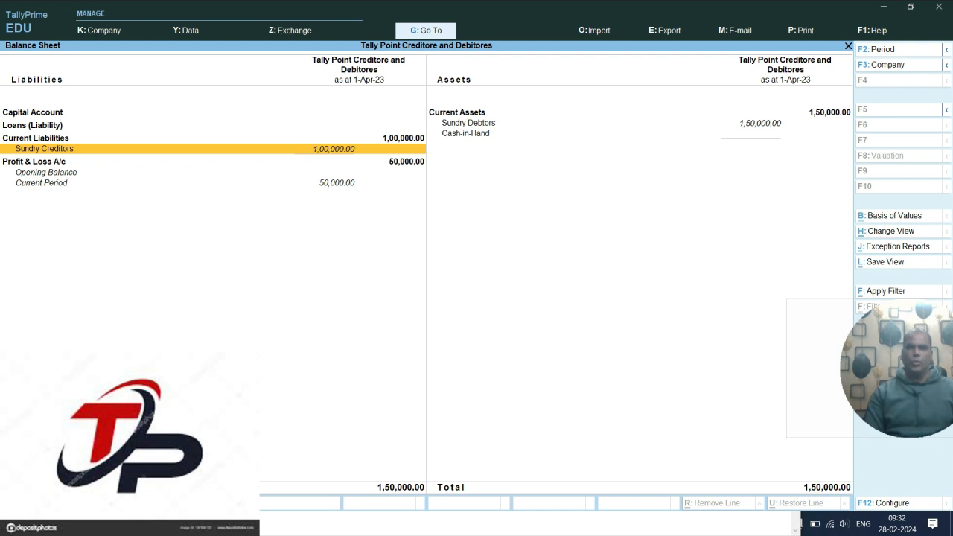
key("Up")
key("Down")
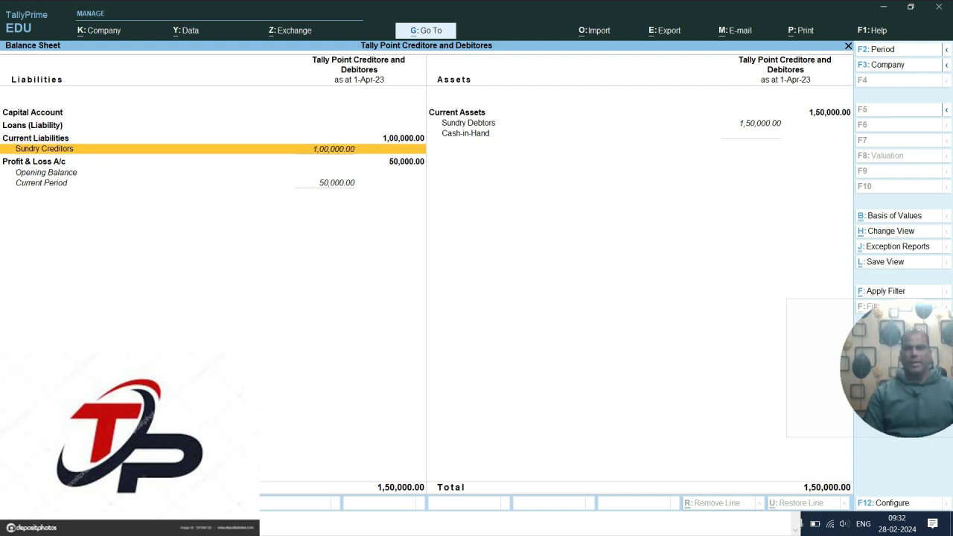
key("Up")
key("Right")
key("Up")
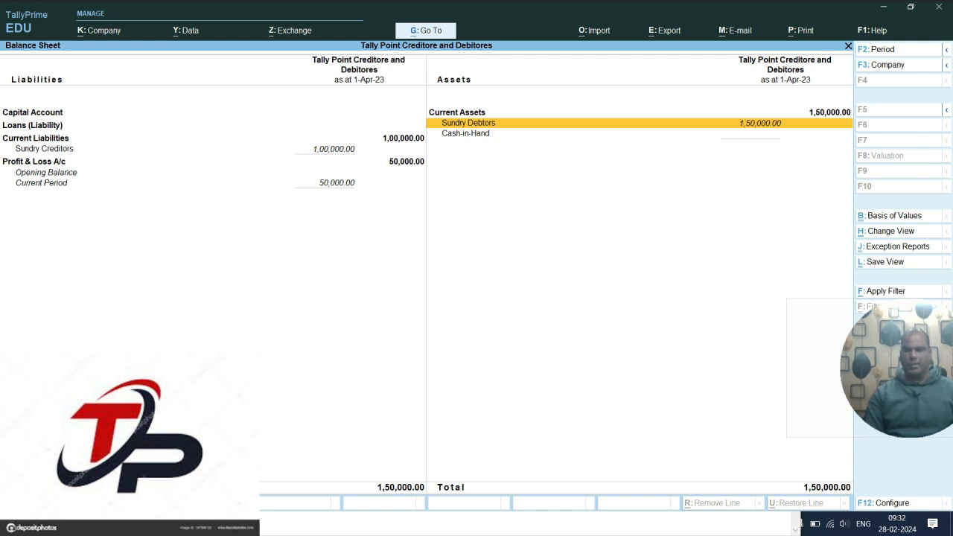
key("Escape")
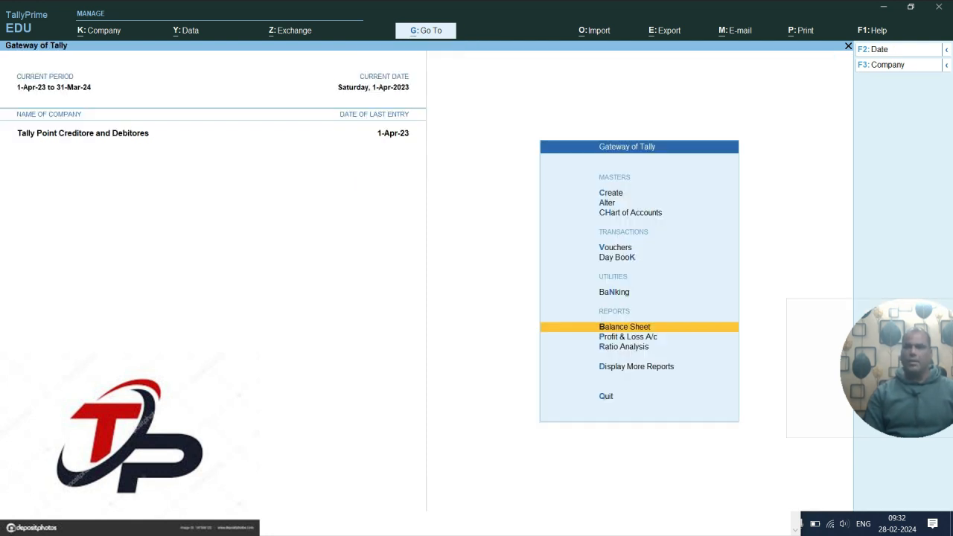
- Examine the purchase and sales figures in the Profit & Loss A/c with their ledgers expanded
key("Down")
key("Return")
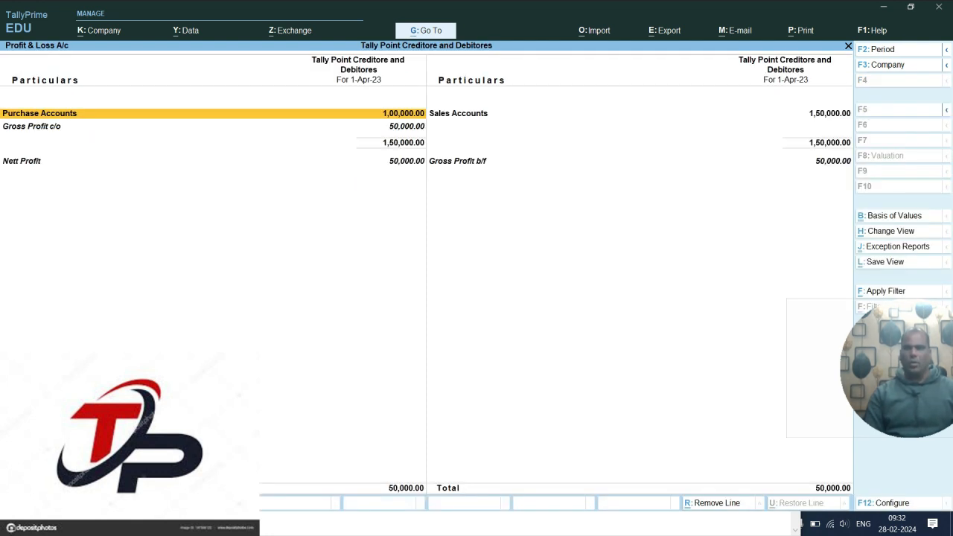
key("Down")
key("Down")
key("Up")
key("Up")
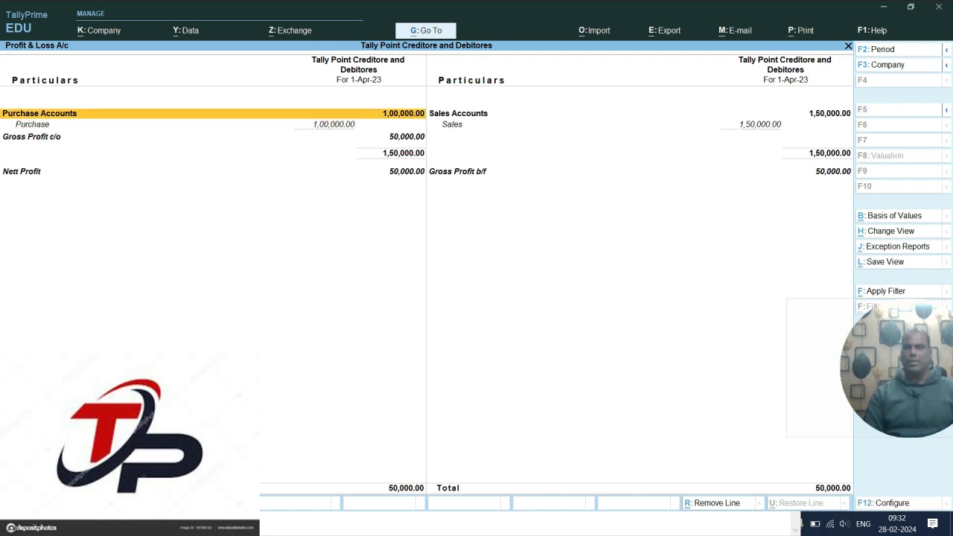
key("Right")
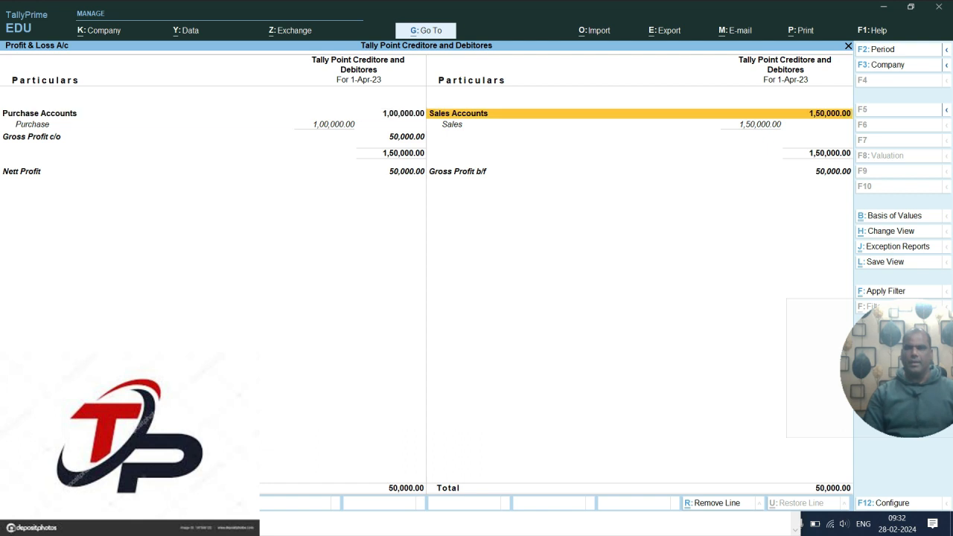
- Check the gross profit line on the purchase side of the Profit & Loss A/c and close the report
key("Down")
key("Left")
key("Down")
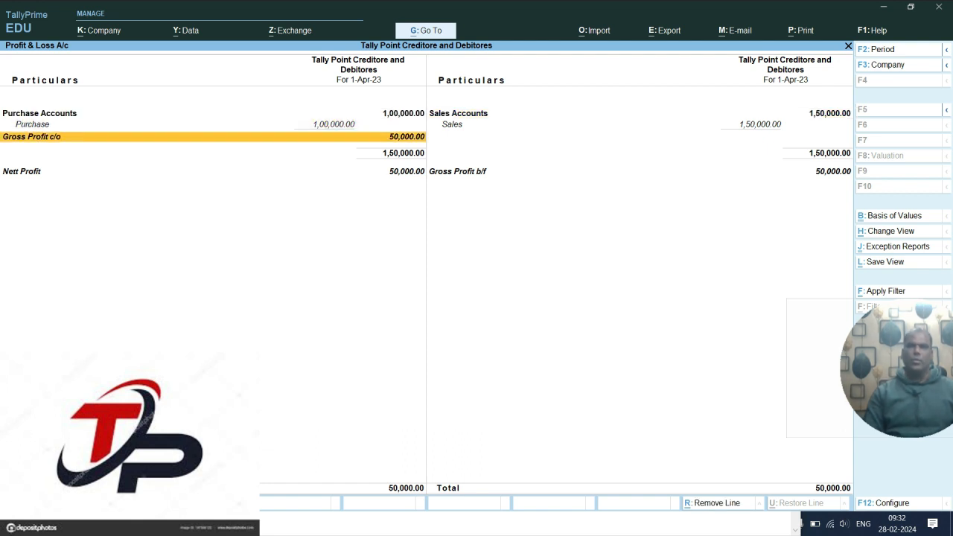
key("Escape")
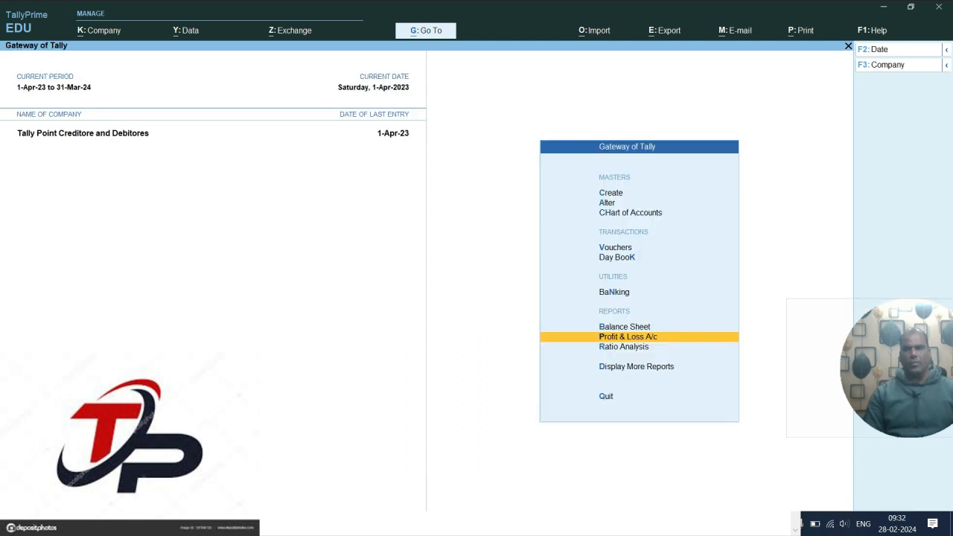
- Open the Interest Calculations reports under Statements of Accounts in Display More Reports
key("Down")
key("Down")
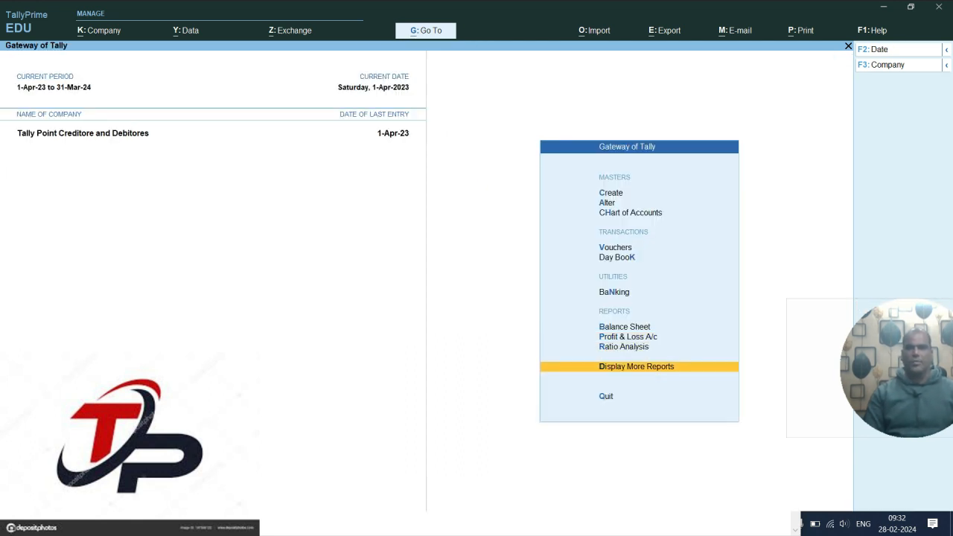
key("Return")
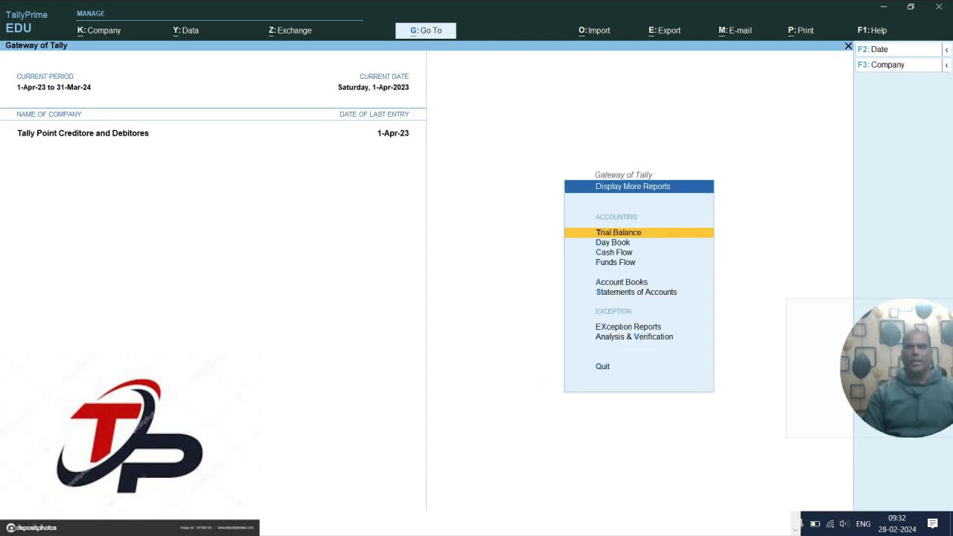
key("Return")
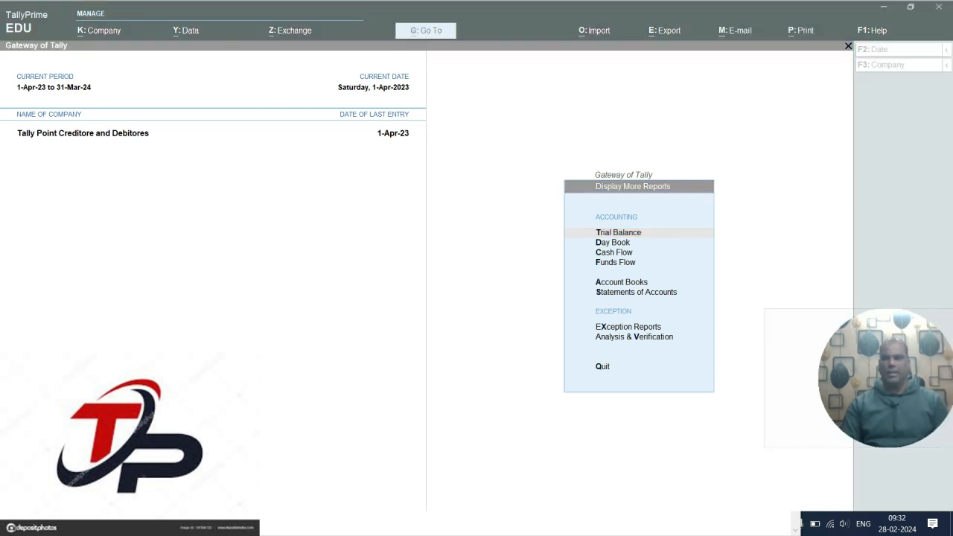
key("Escape")
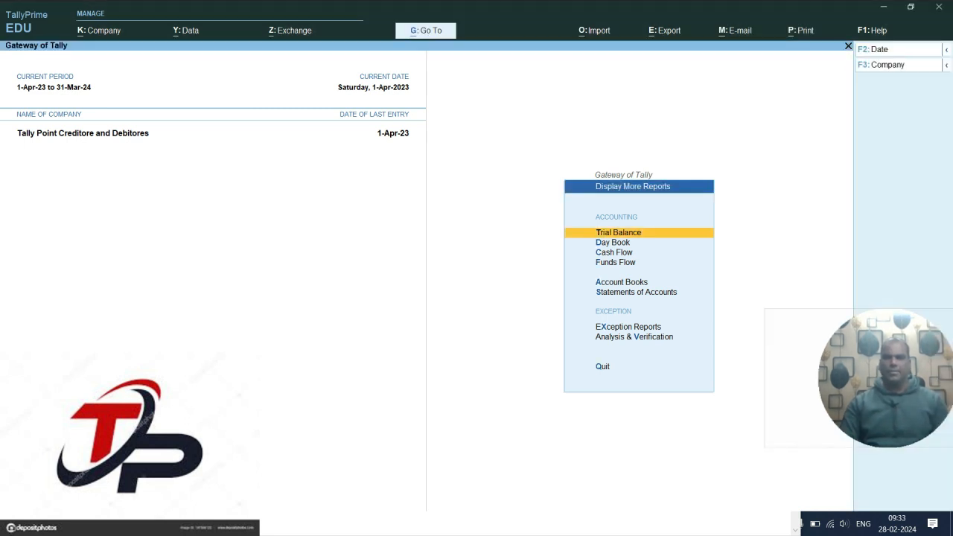
key("Down")
key("Down")
key("Down")
key("Down")
key("Down")
key("Return")
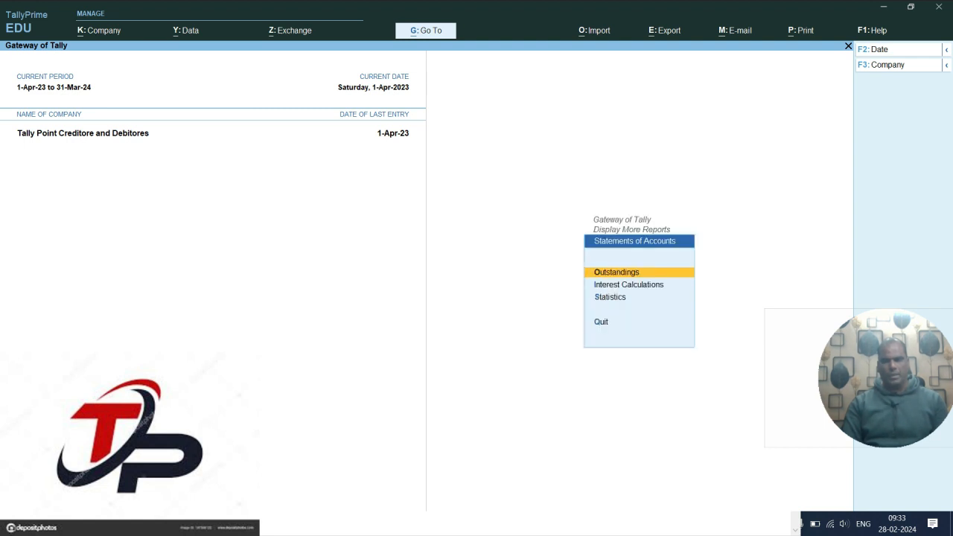
key("Down")
key("Return")
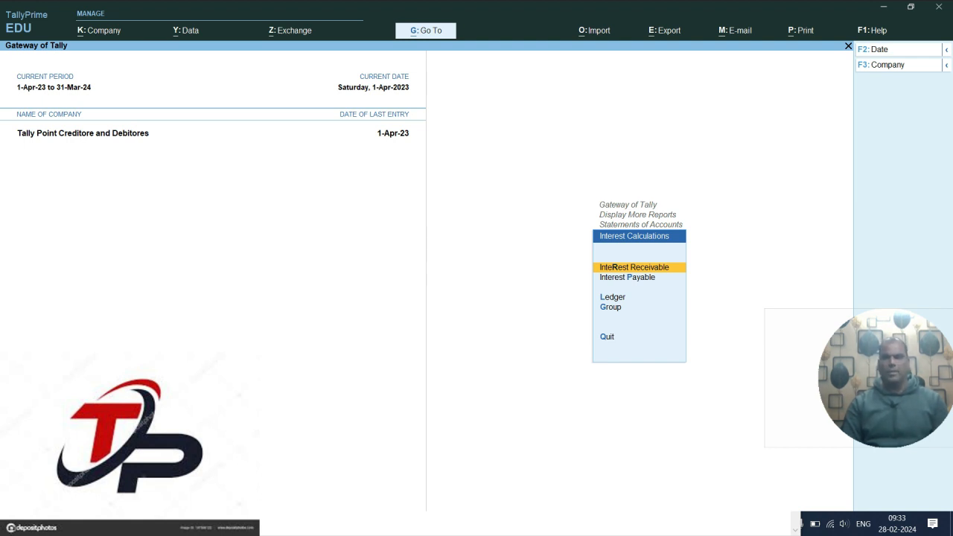
- Open the Interest Receivable report and set its period from 1-4-2023 to 1-10-2023
key("Return")
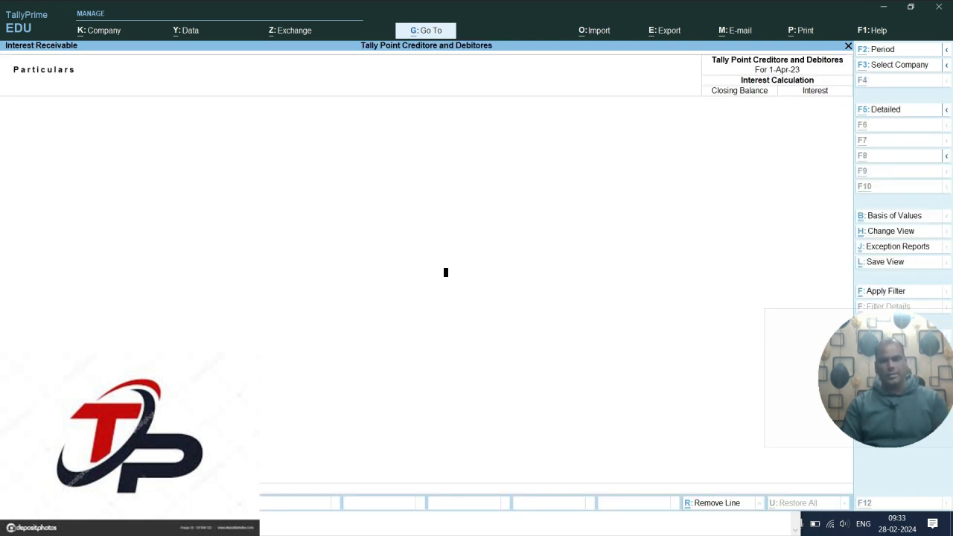
key("F2")
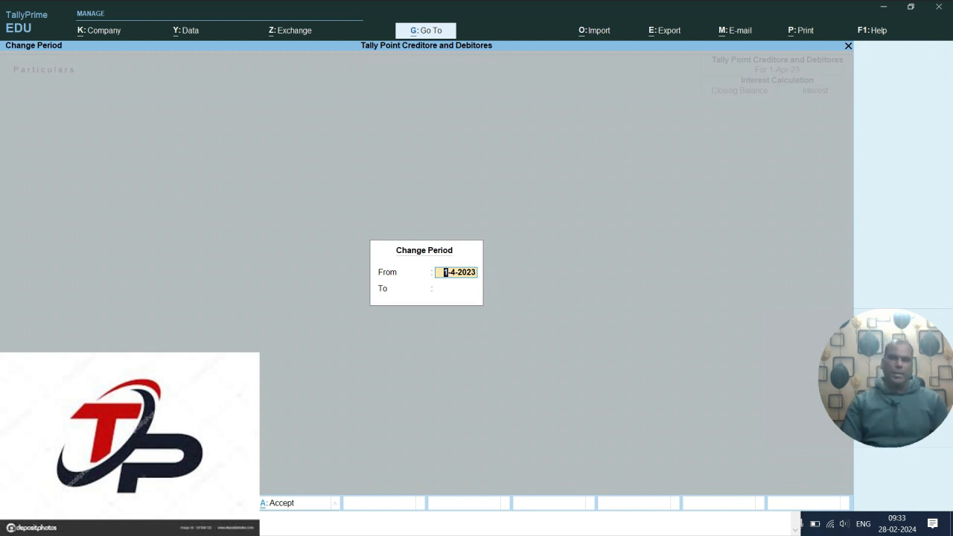
key("Return")
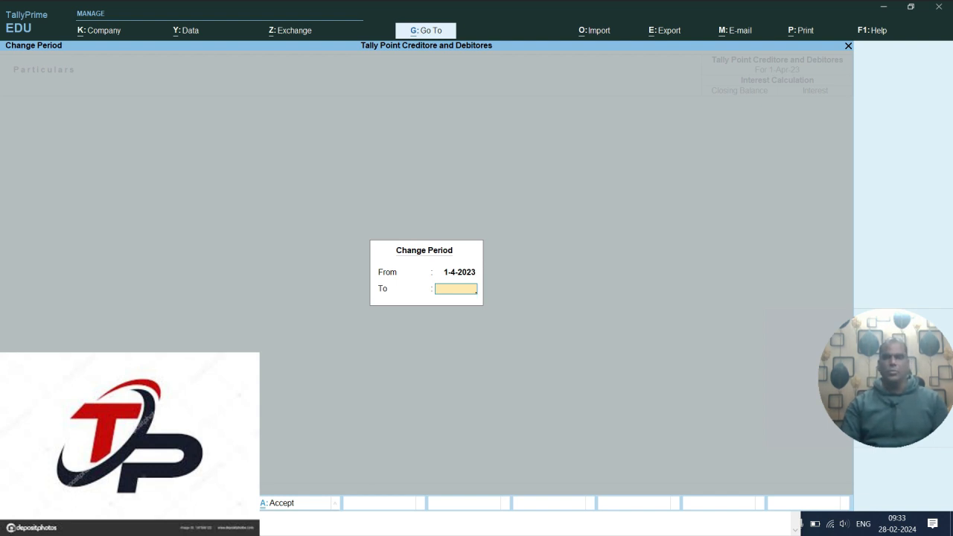
type("1-10")
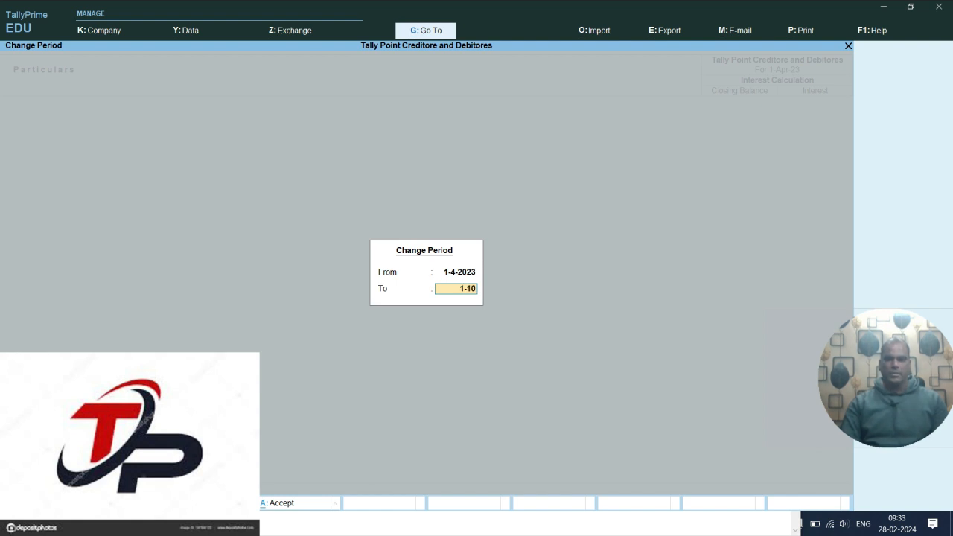
type("-2023")
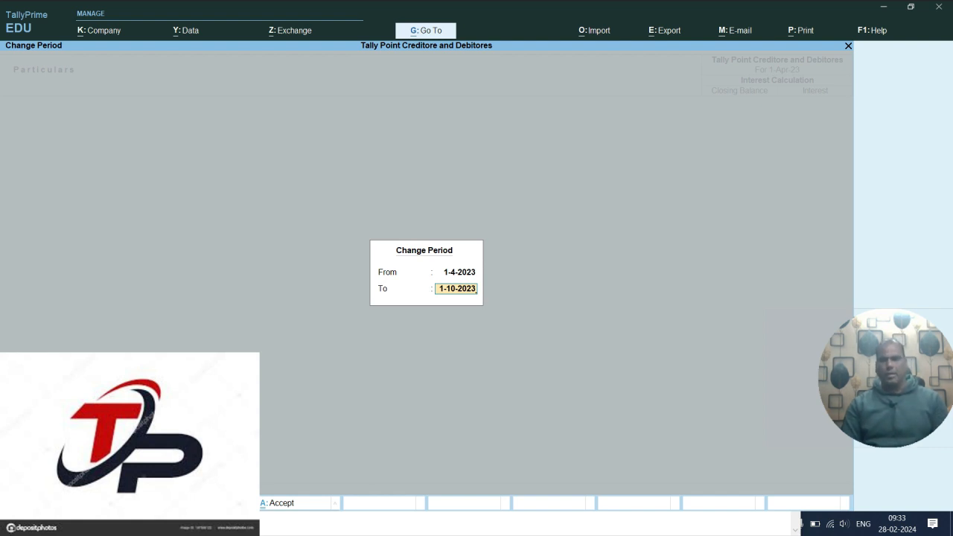
key("Return")
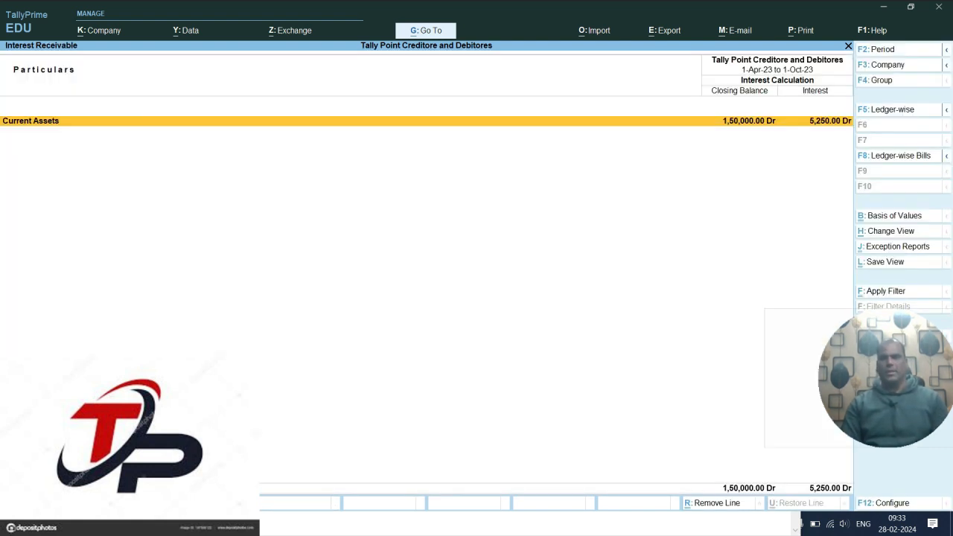
- Drill down through Current Assets and Sundry Debtors to the interest calculation of Krishna Tr Dr
key("Return")
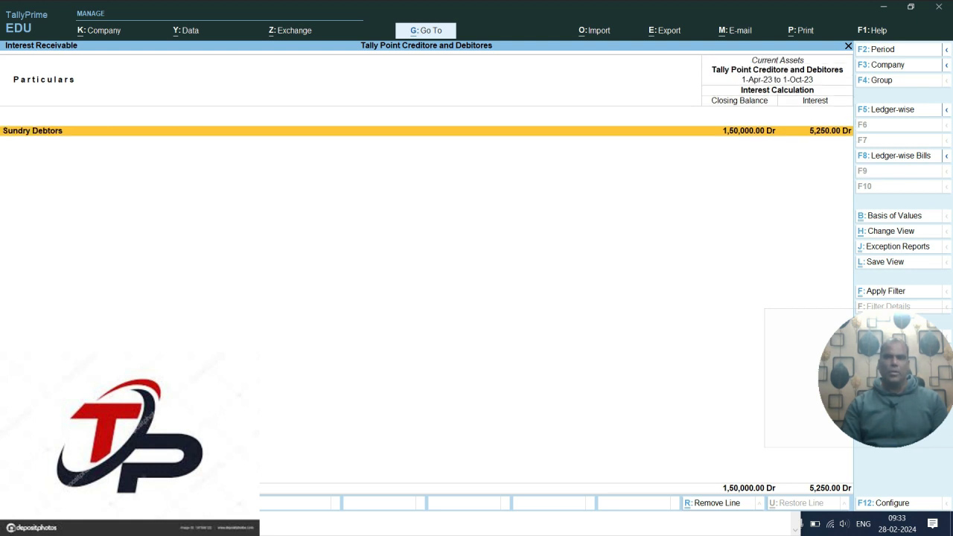
key("Return")
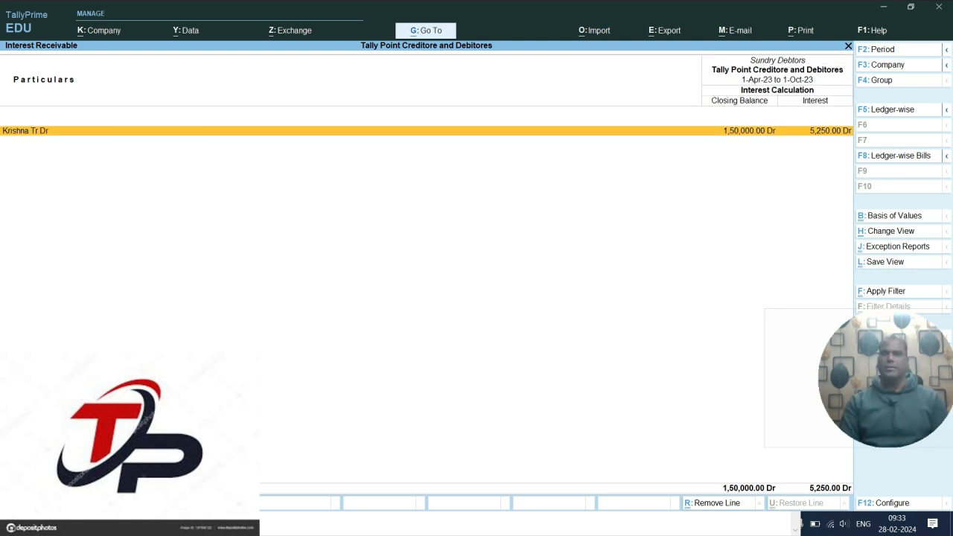
key("Return")
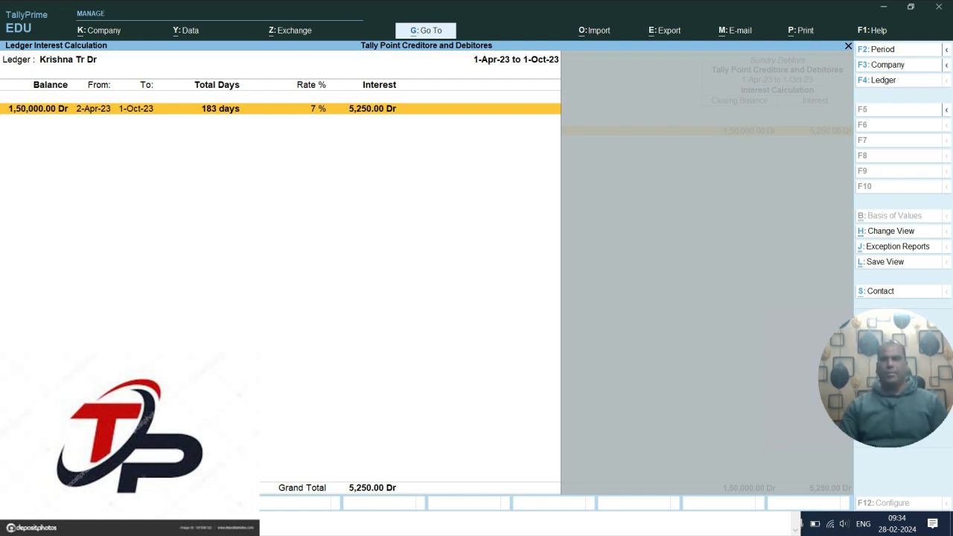
- Switch to the Notepad notes and replace the loan given line with "INTERET REC = 150000= 5250"
key("alt+Tab")
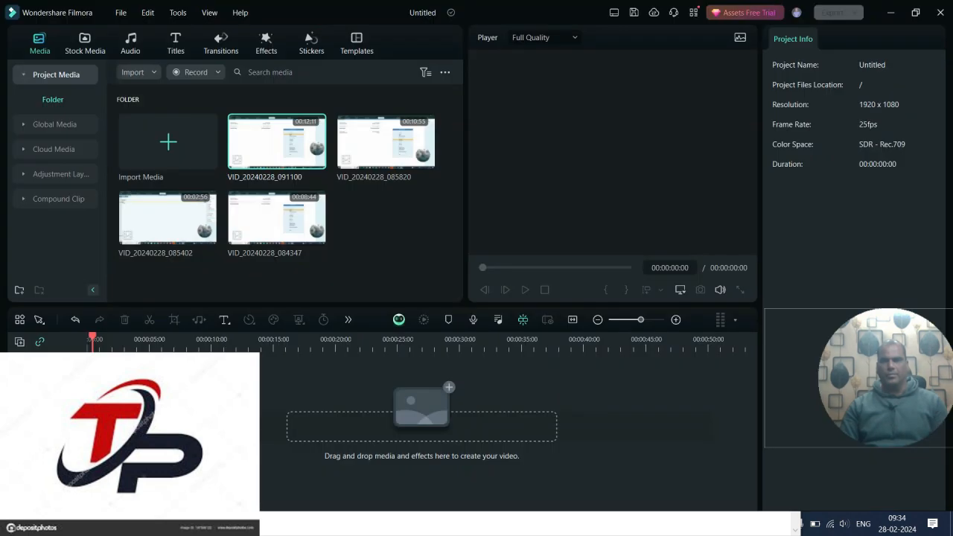
key("alt+Tab")
key("Tab")
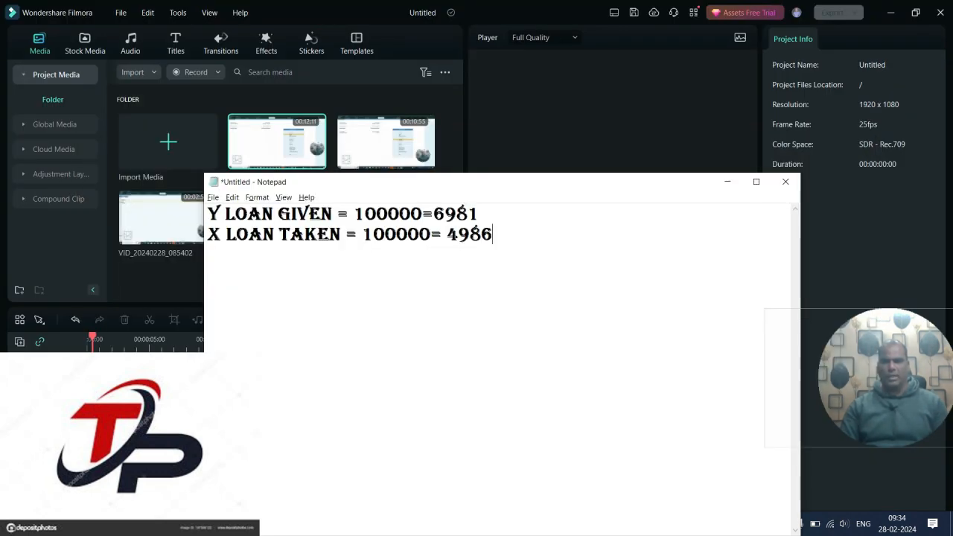
key("Up")
key("shift+Home")
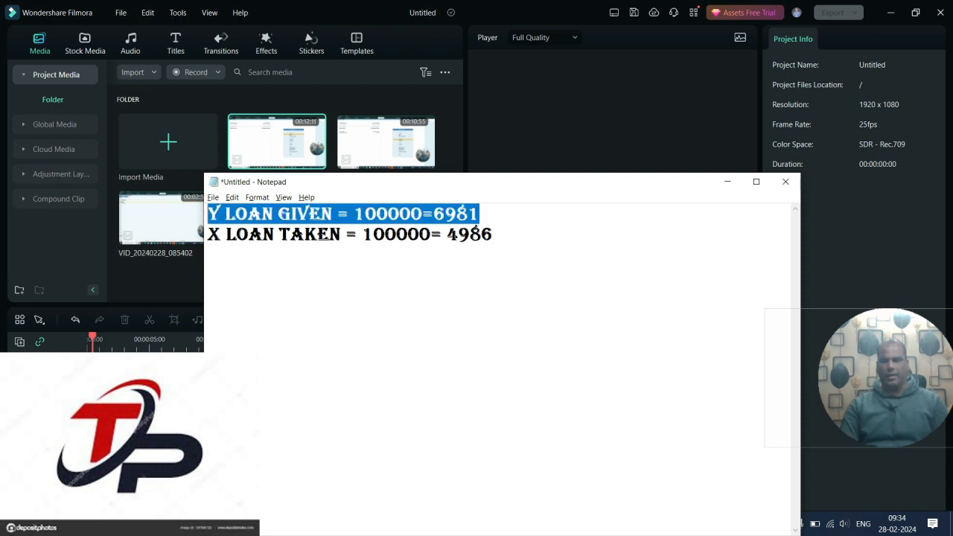
key("End")
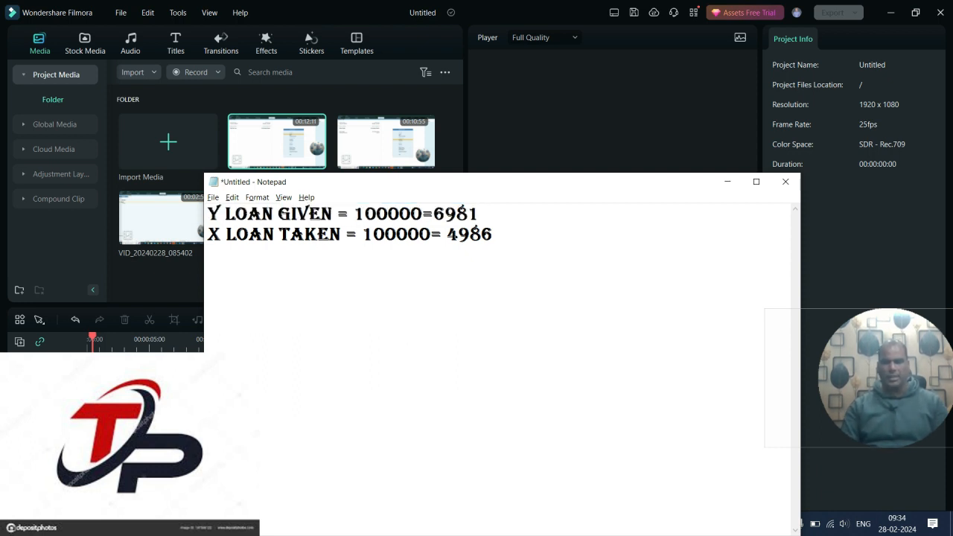
key("shift+Home")
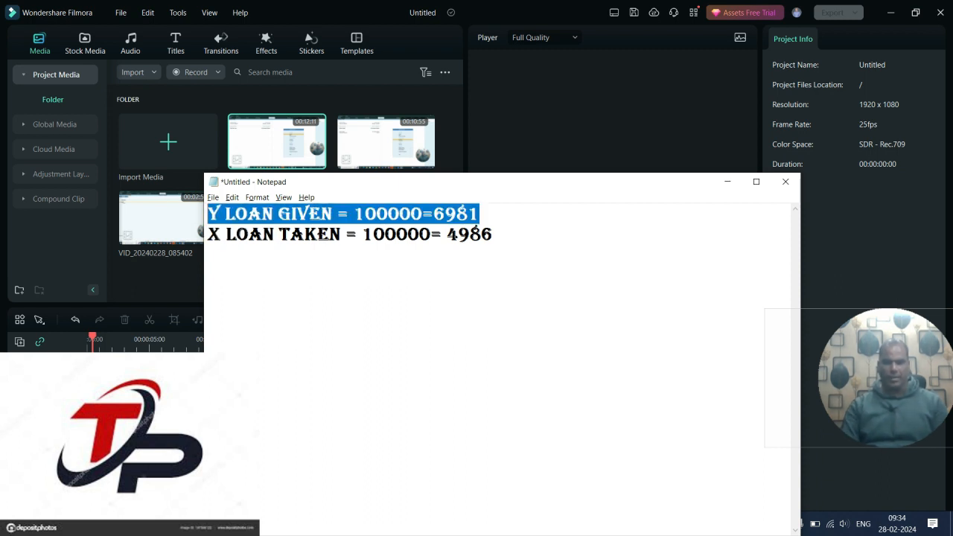
key("BackSpace")
type("INTERET ")
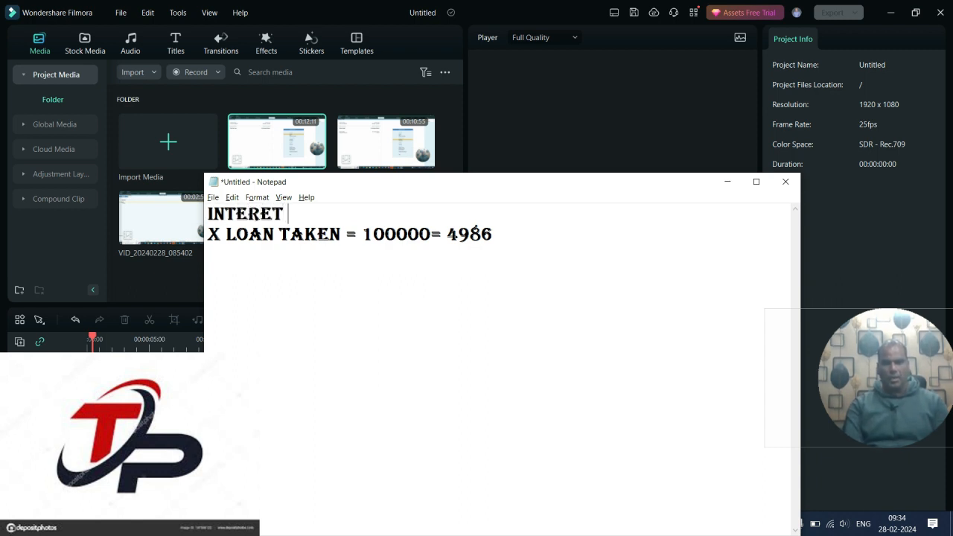
type("REC =")
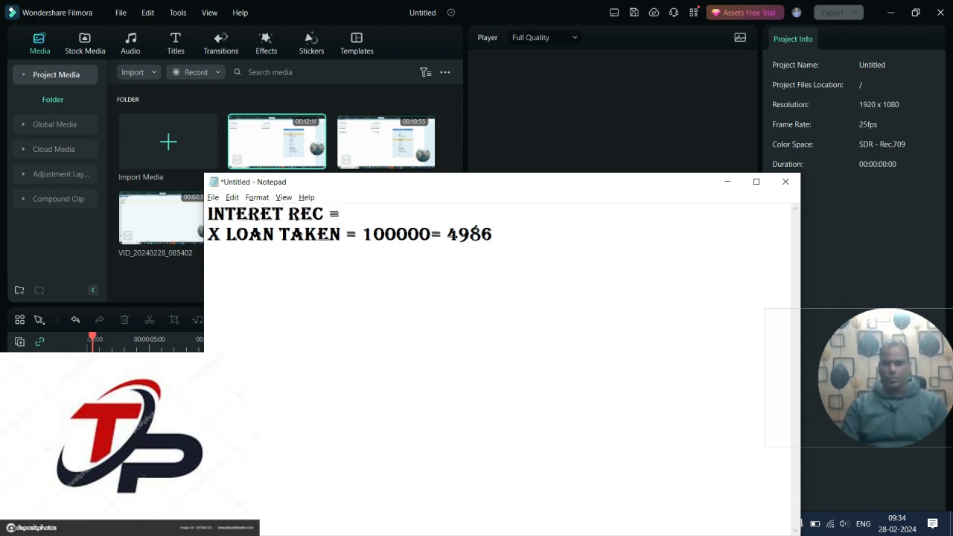
type(" 150000")
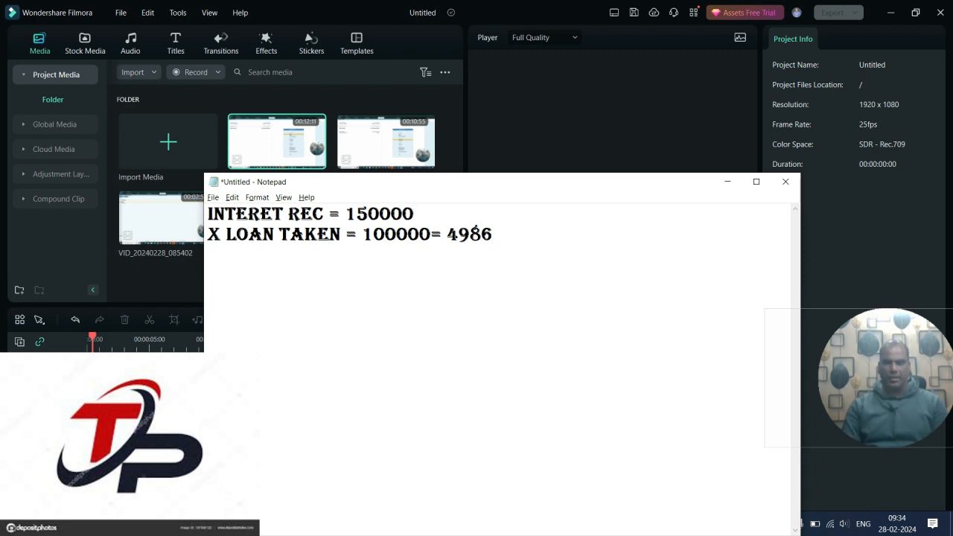
type("=")
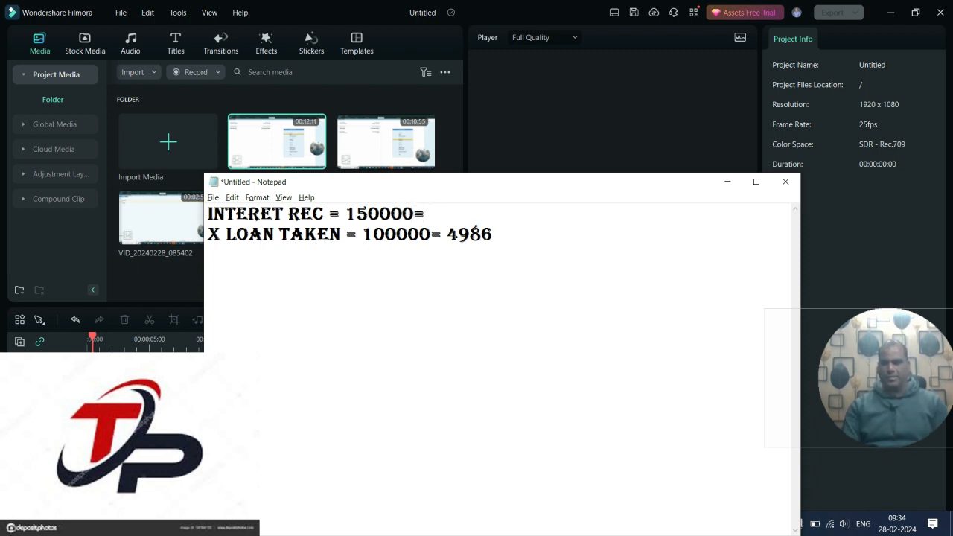
type(" 5250")
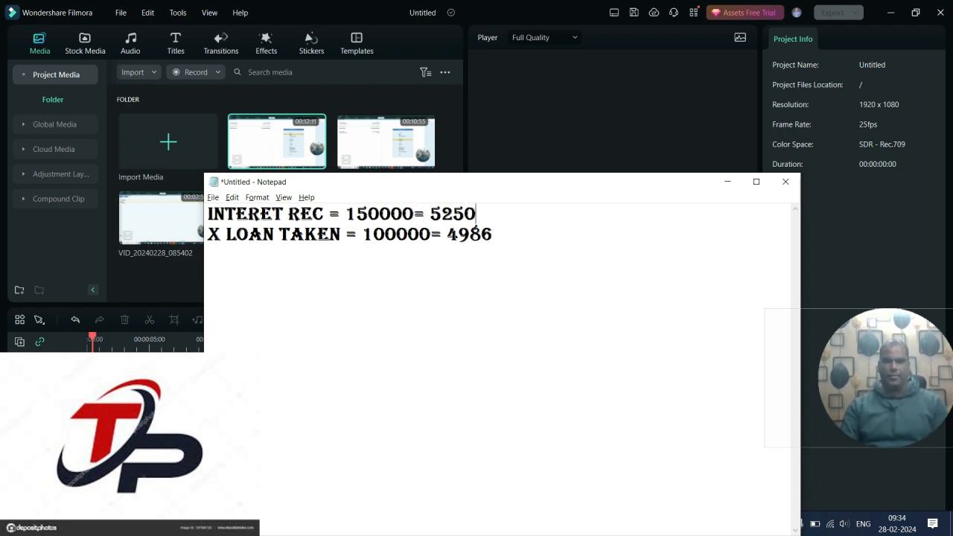
- Replace the loan taken line in the notes with "INTEREST PAID = 100000"
triple_click(475, 231)
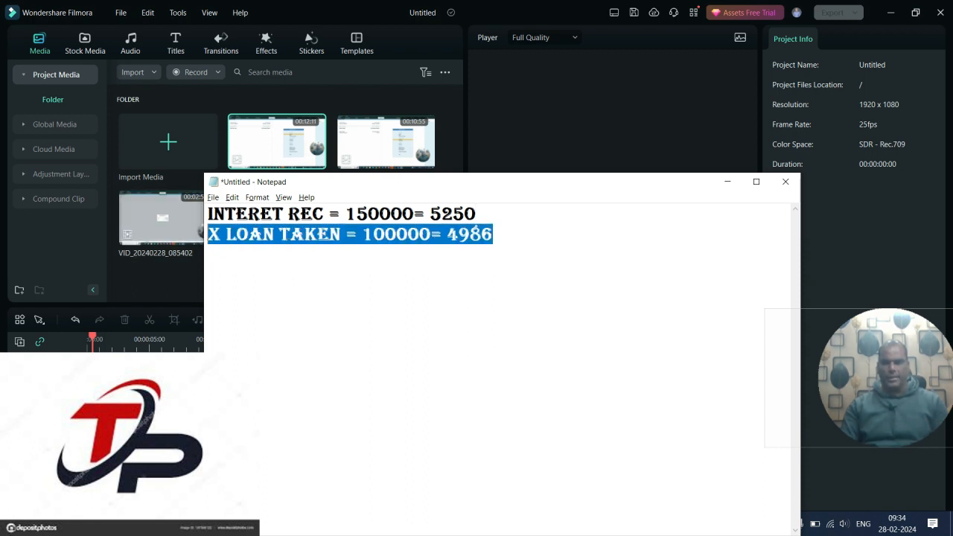
key("BackSpace")
type("I")
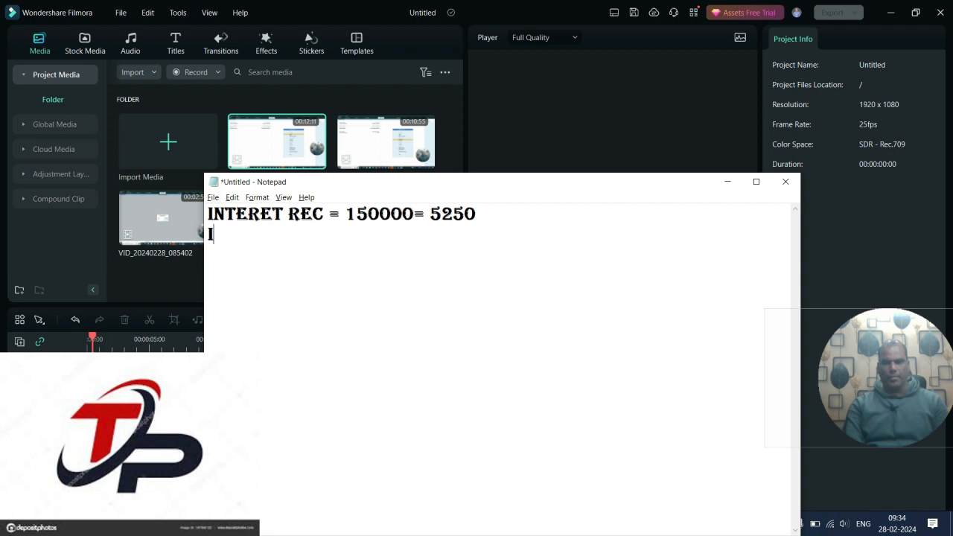
type("NTEREST PAID =")
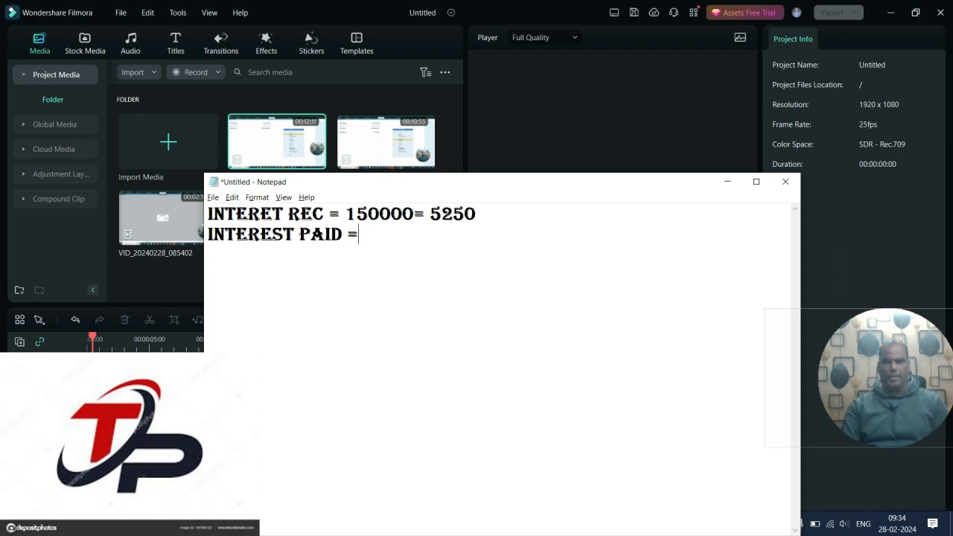
type(" 100000")
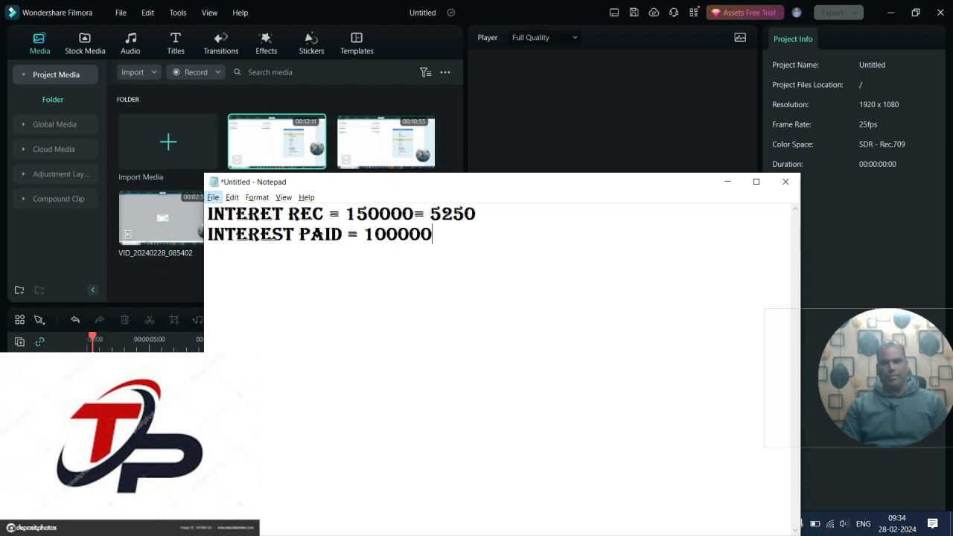
- Switch back to TallyPrime and leave the Interest Receivable report to return to the Interest Calculations choices
key("alt+Tab")
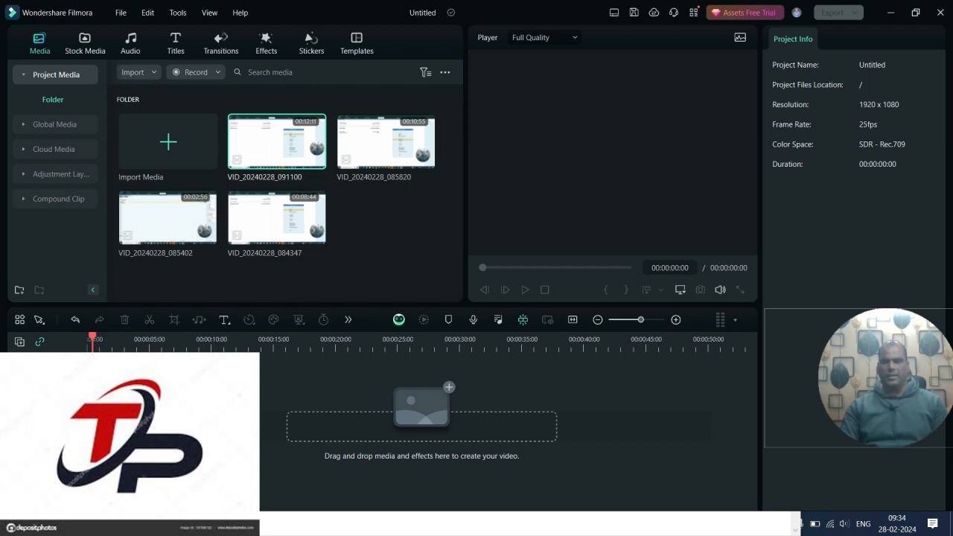
key("alt+Tab")
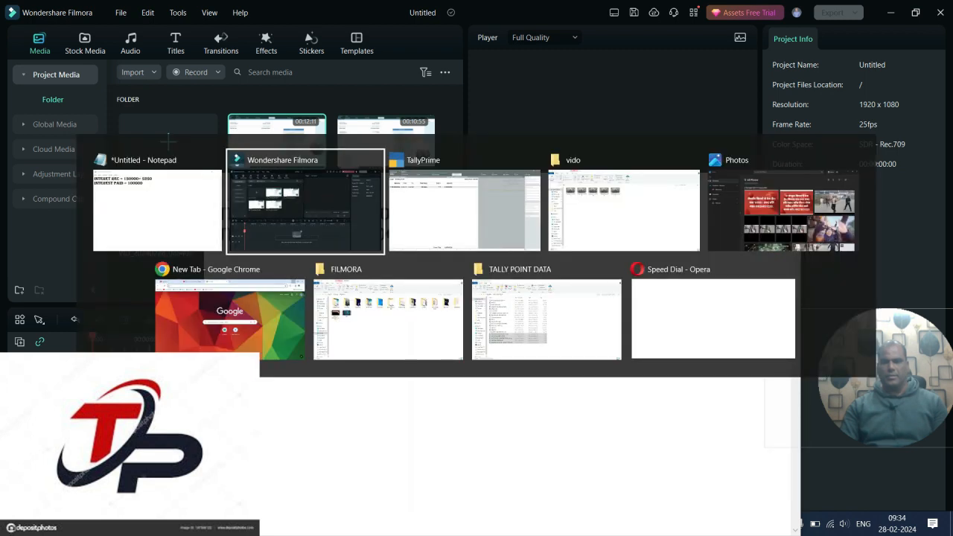
key("alt+Tab")
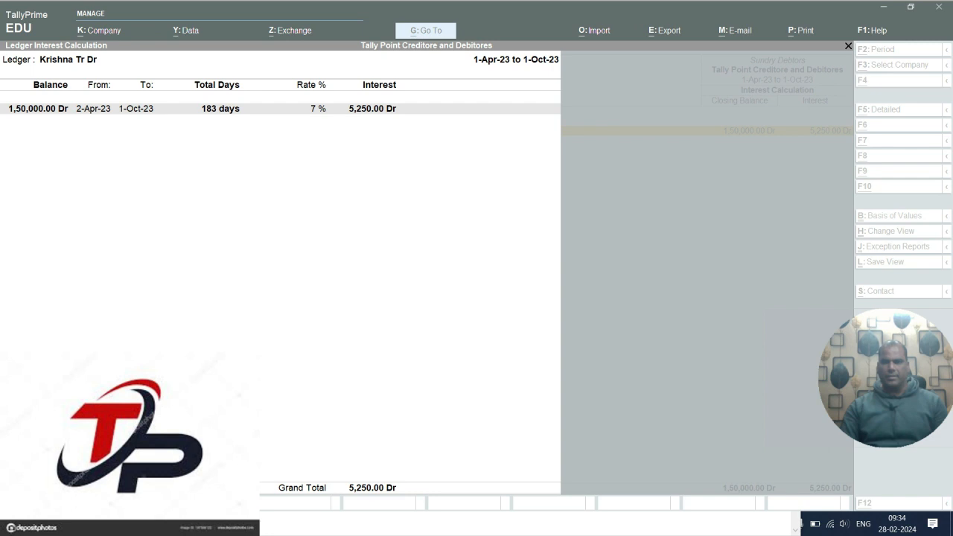
key("Escape")
key("Escape")
key("Escape")
key("Escape")
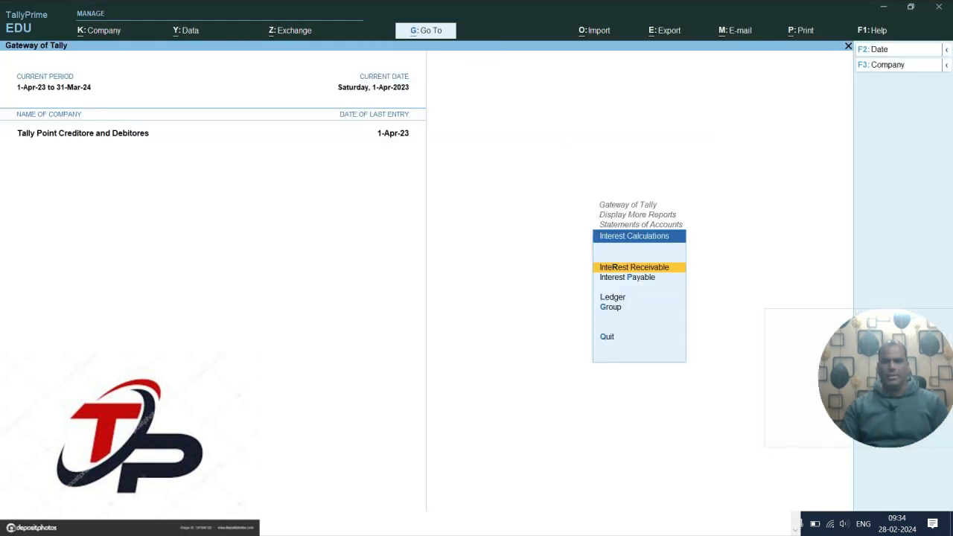
- Open the Interest Payable report and set its period from 1-4-2023 to 1-10-2024
key("Down")
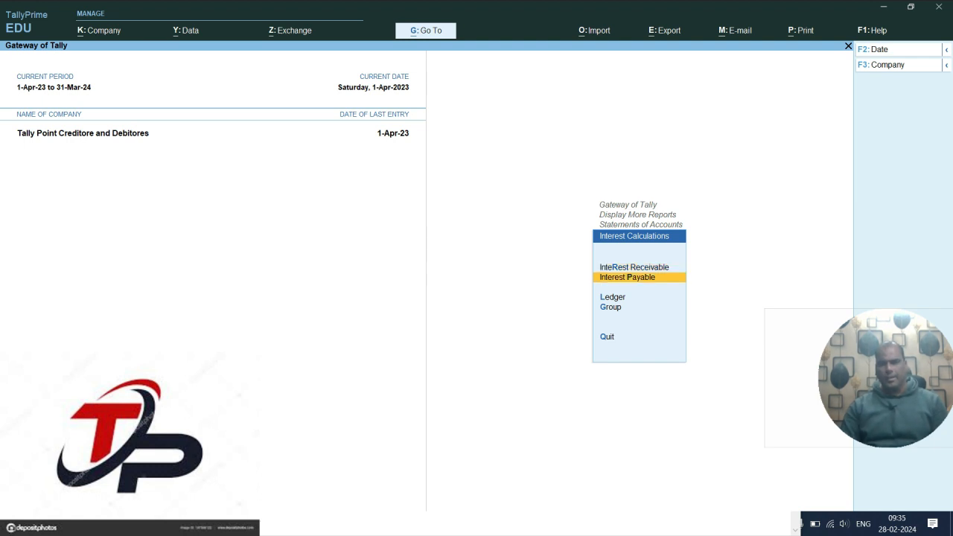
key("Return")
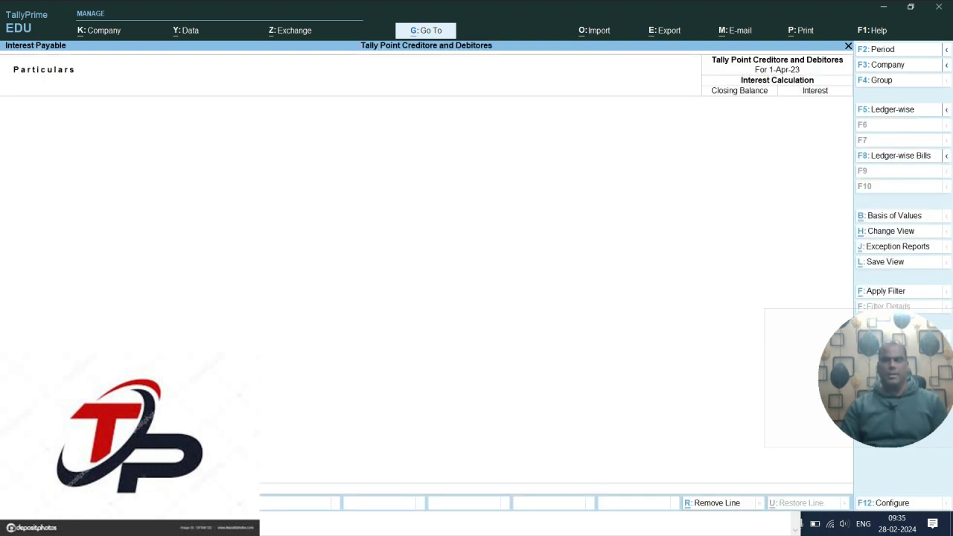
key("alt+F2")
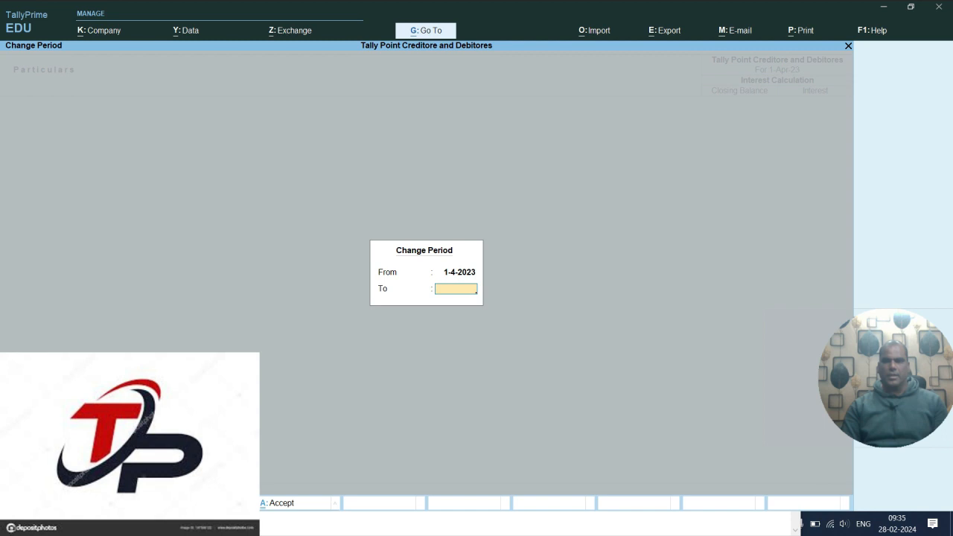
type("1-10-2024")
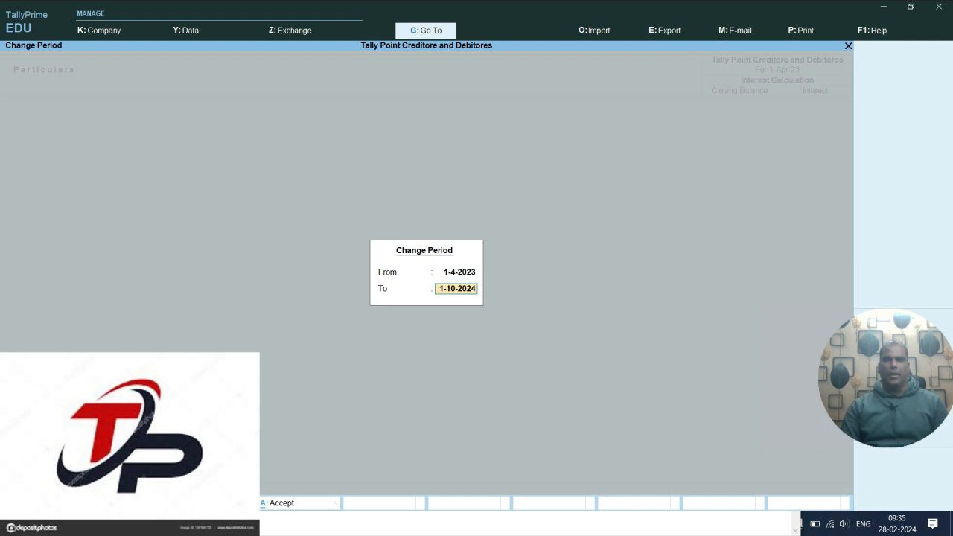
key("Return")
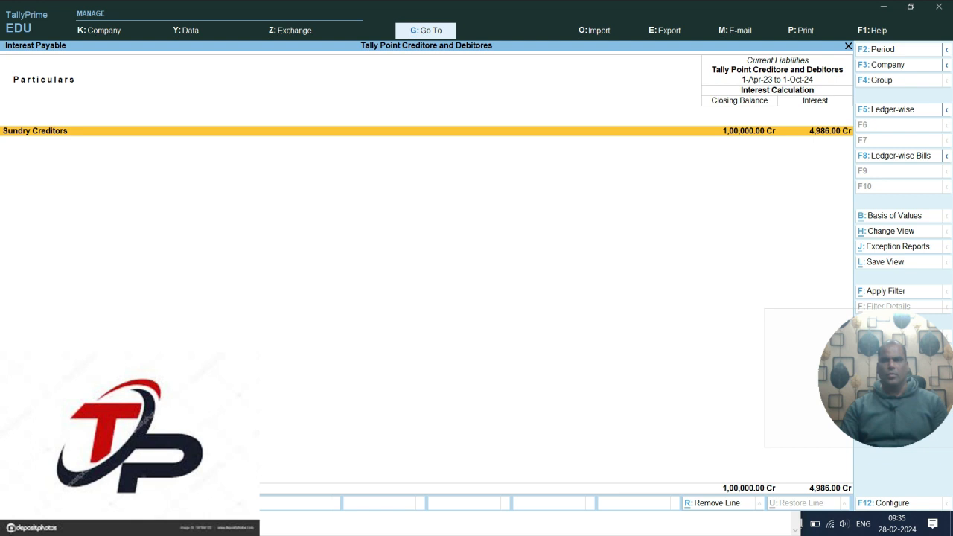
- Drill down through Sundry Creditors to the interest calculation of Vinayak Tr Cr and set its period from 1-4-2023 to 1-10-2023
key("Return")
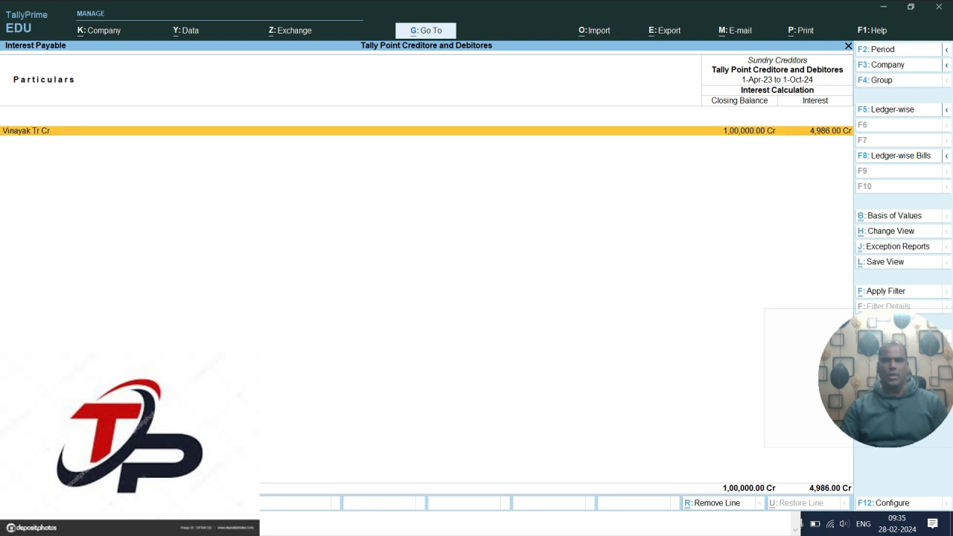
key("Return")
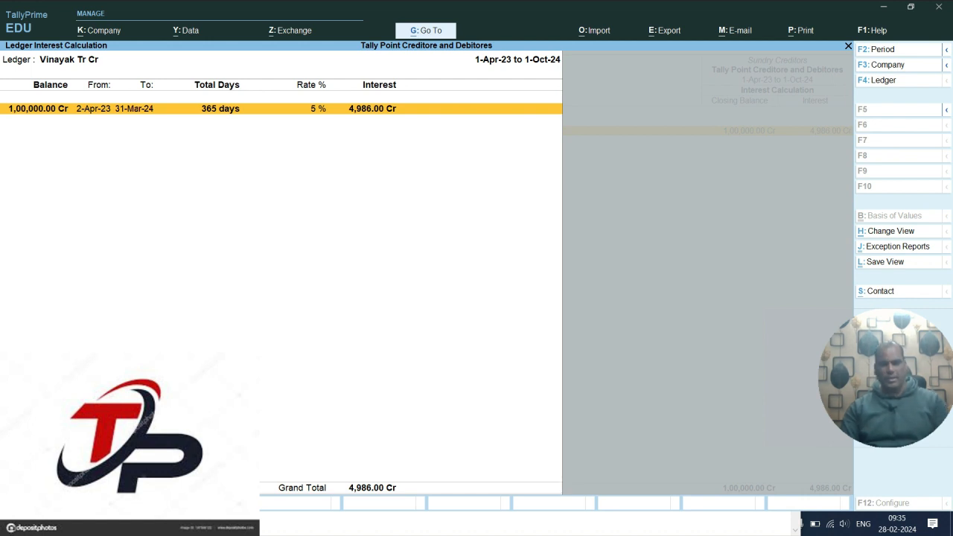
key("F2")
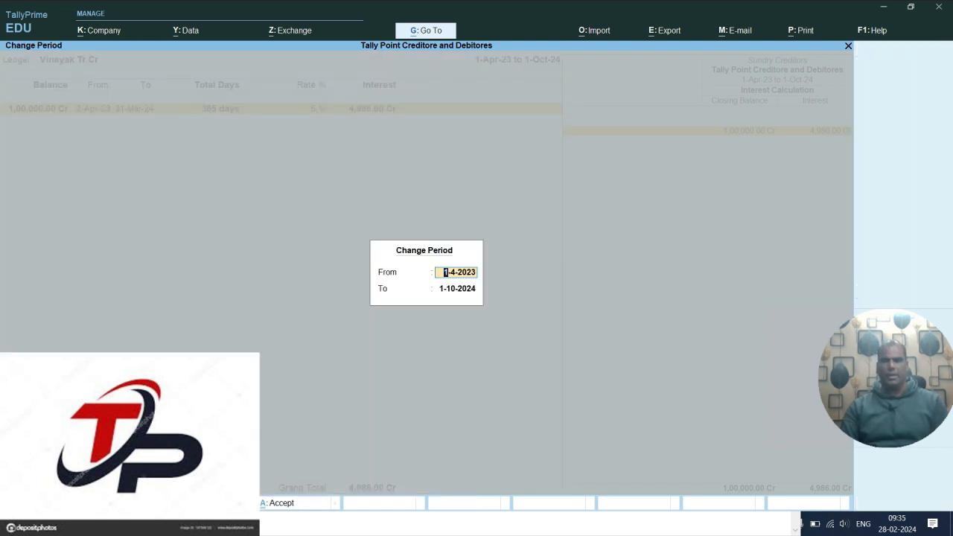
key("Return")
type("1-10")
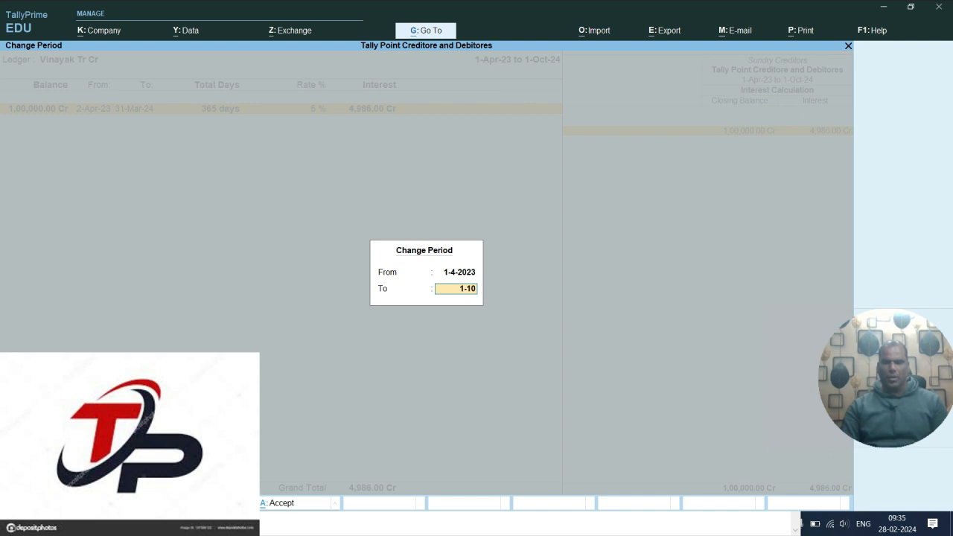
type("-2023")
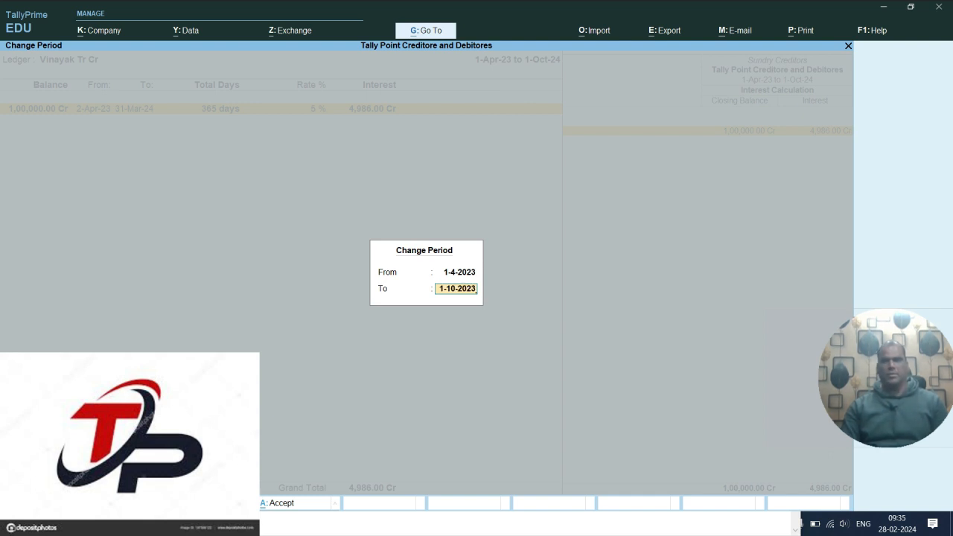
key("Return")
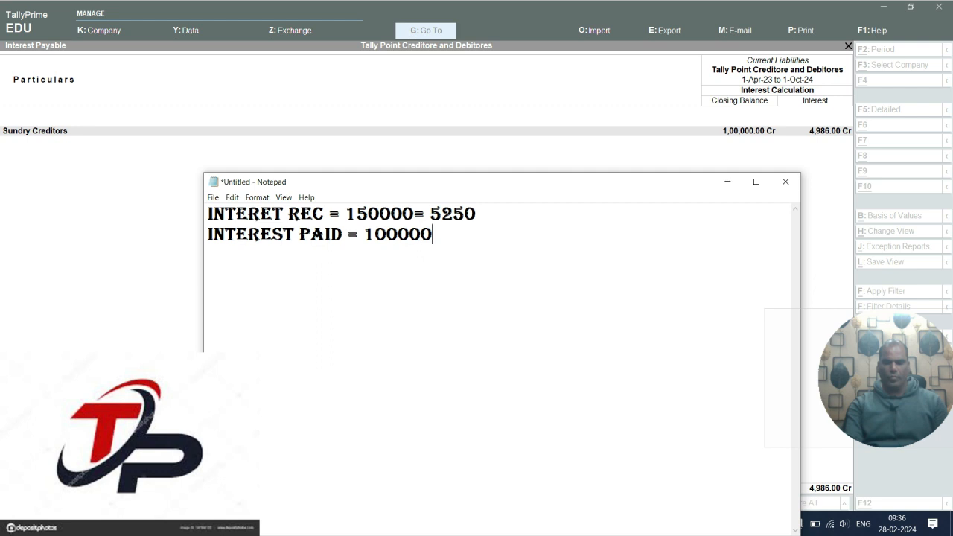
- Append "=2500" to the interest paid line in the Notepad notes and switch back to TallyPrime
type("=2500")
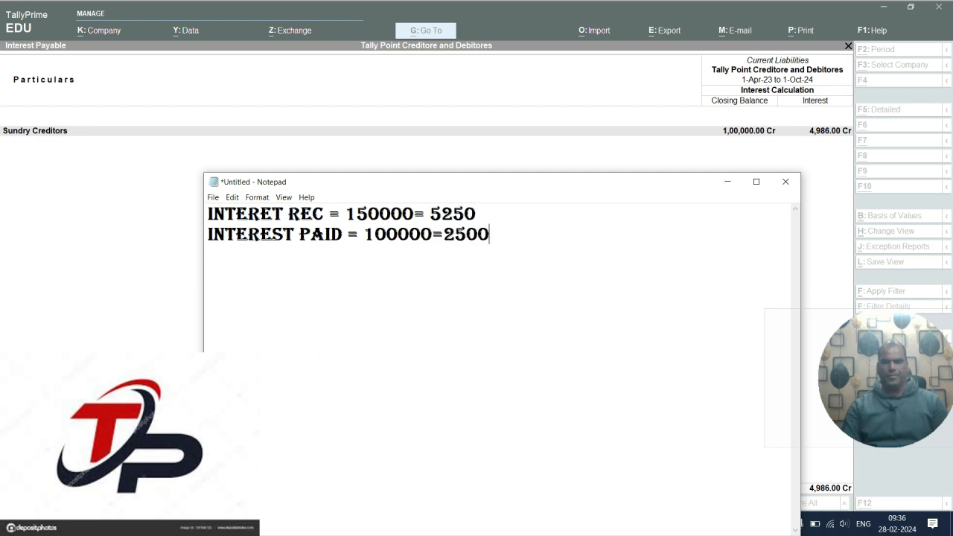
key("alt+Tab")
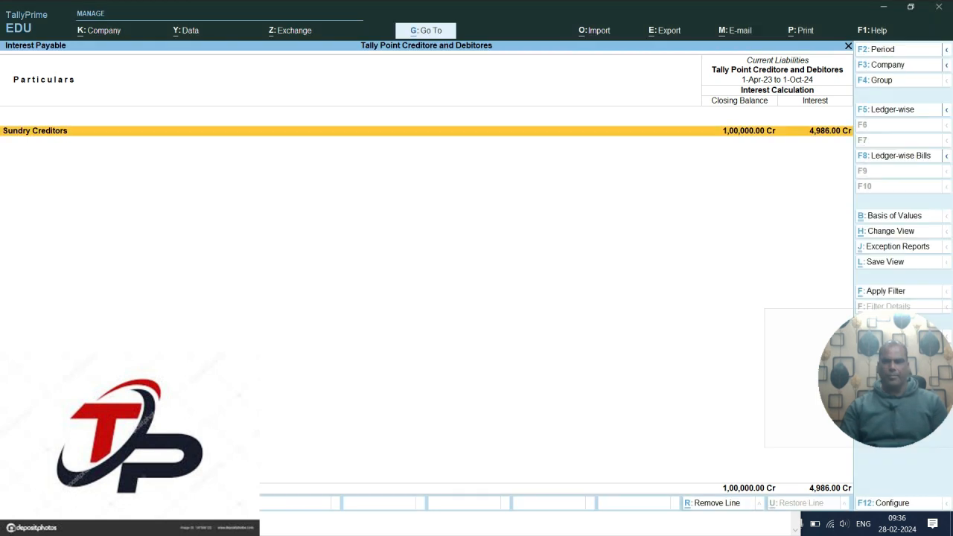
- Leave the Interest Payable report for the Gateway of Tally and start a new Journal voucher
key("Escape")
key("Escape")
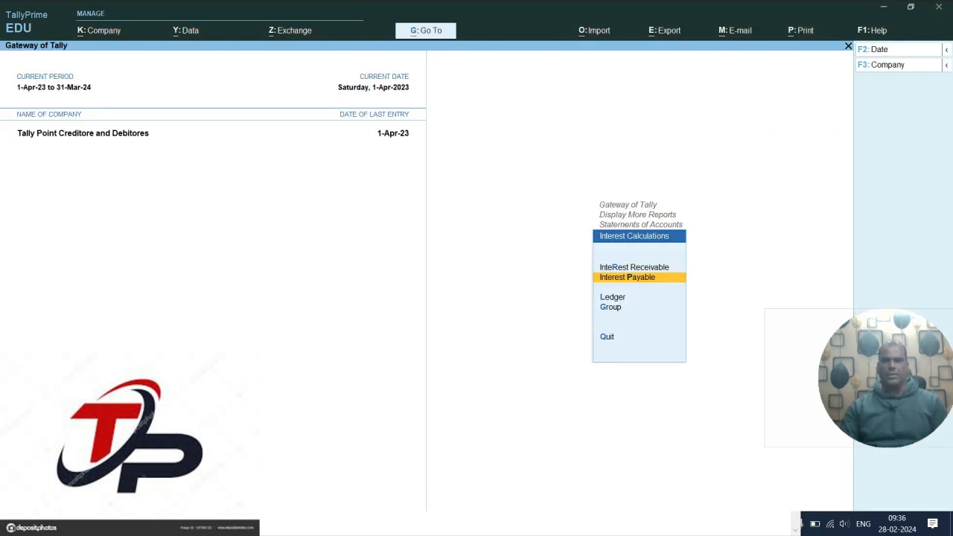
key("Escape")
key("Escape")
key("Escape")
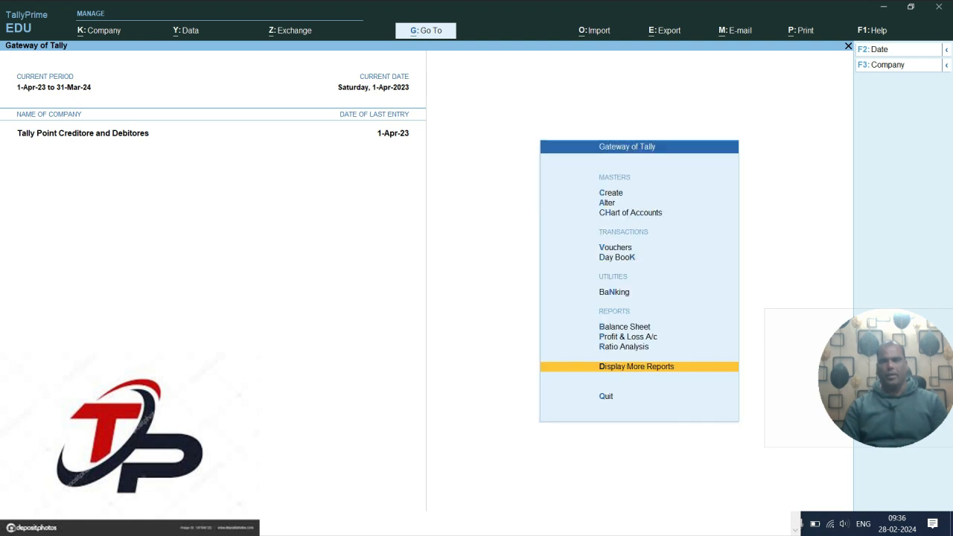
key("Escape")
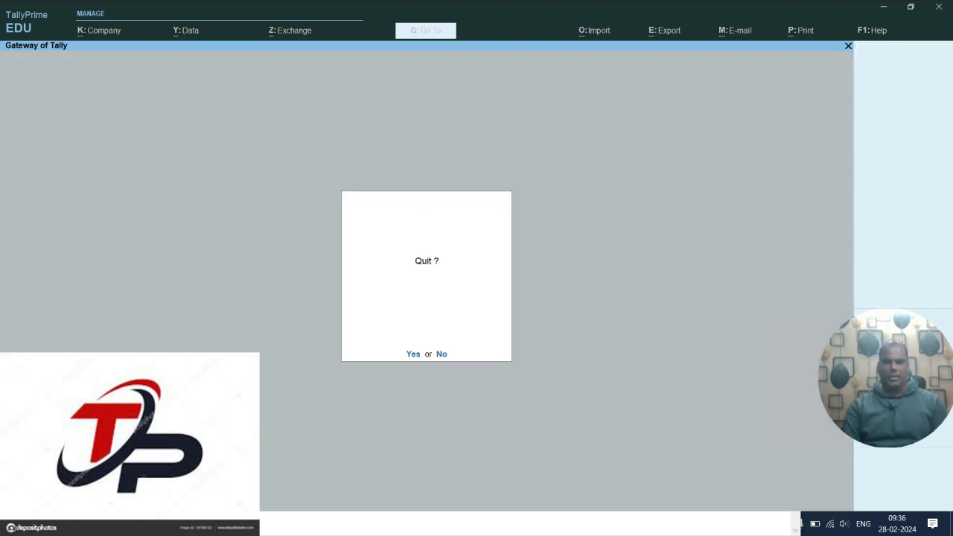
key("Escape")
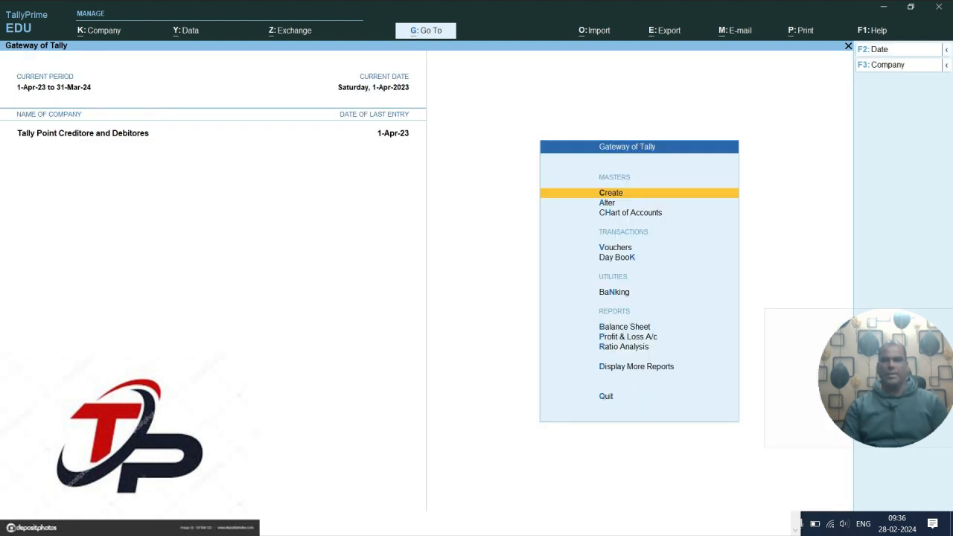
key("Down")
key("Down")
key("Down")
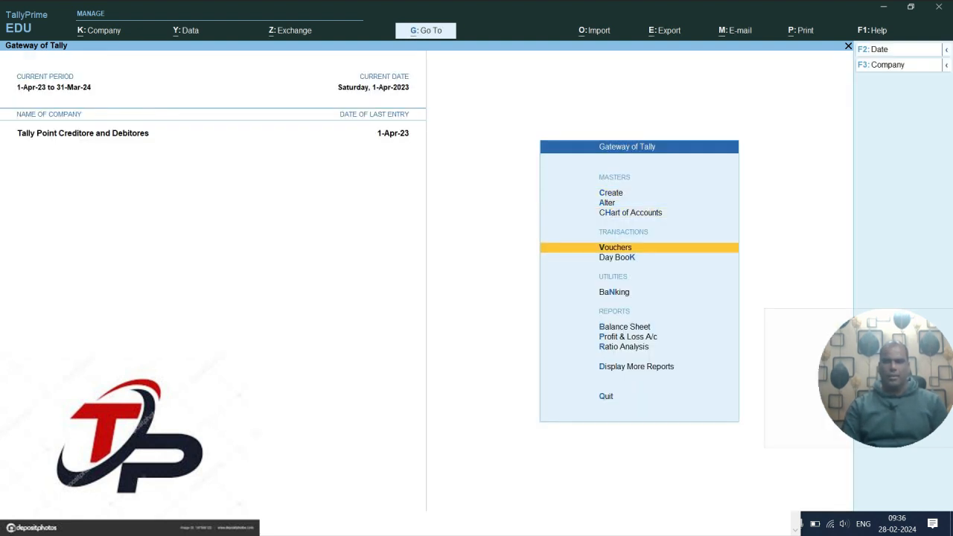
key("Return")
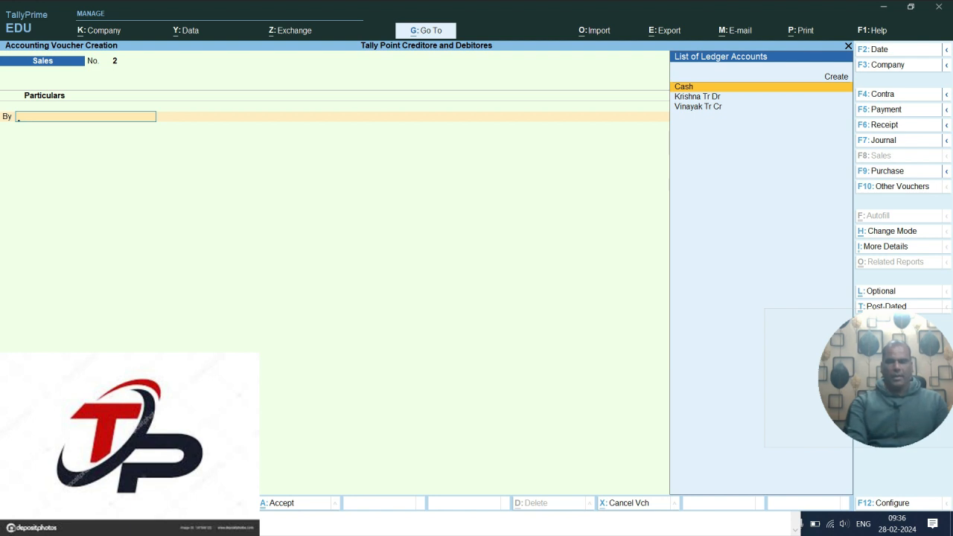
key("F7")
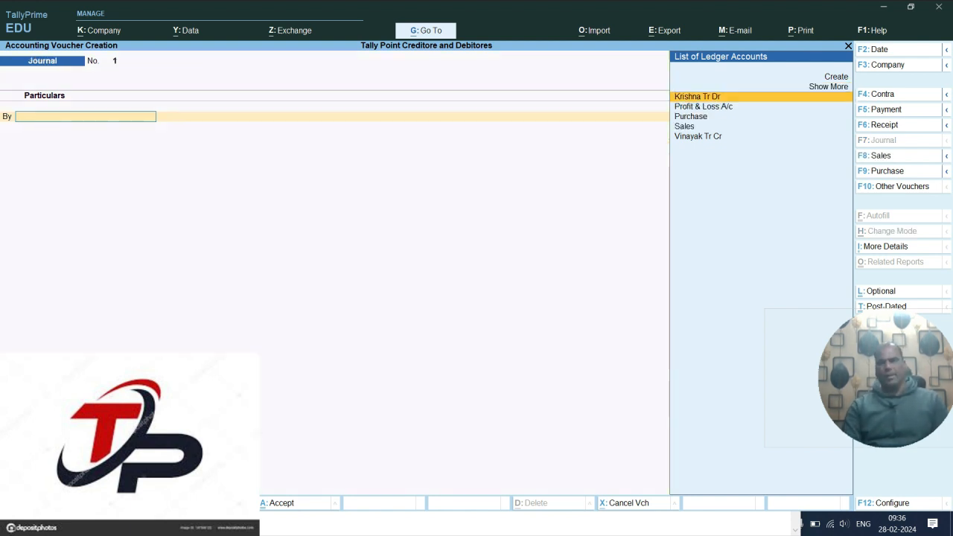
- Create a ledger named "Interest Paid" under Indirect Expenses from within the journal voucher and save it
key("alt")
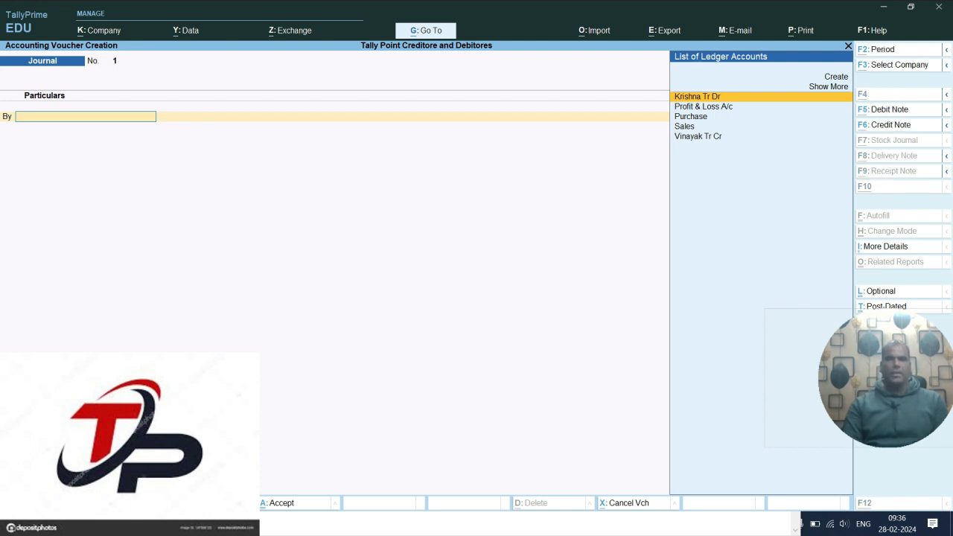
key("alt+c")
type("In")
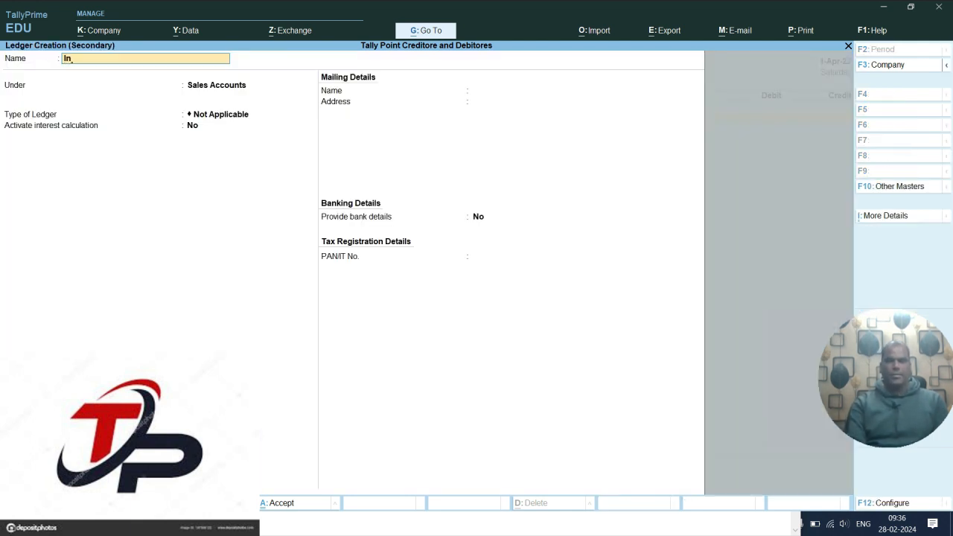
type("terest Paid")
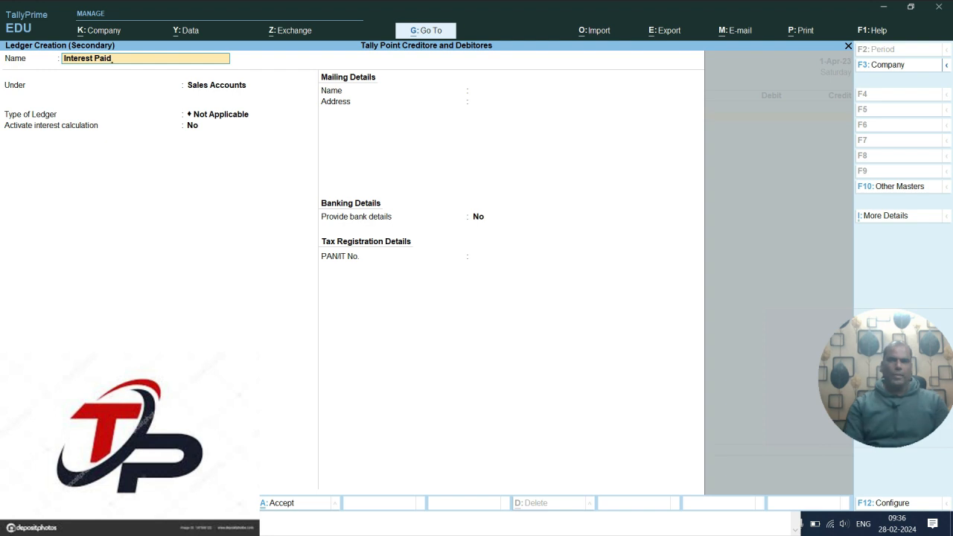
key("Return")
type("I")
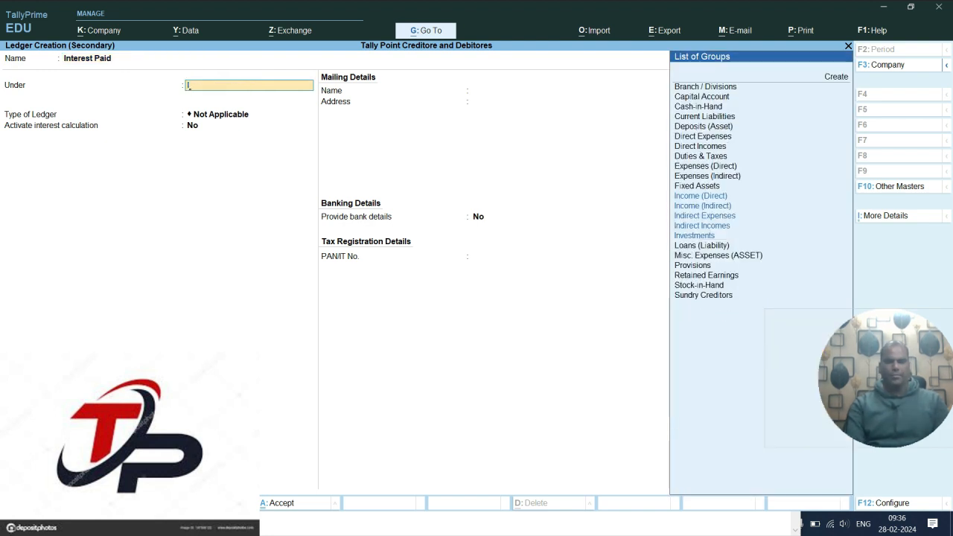
type("nd")
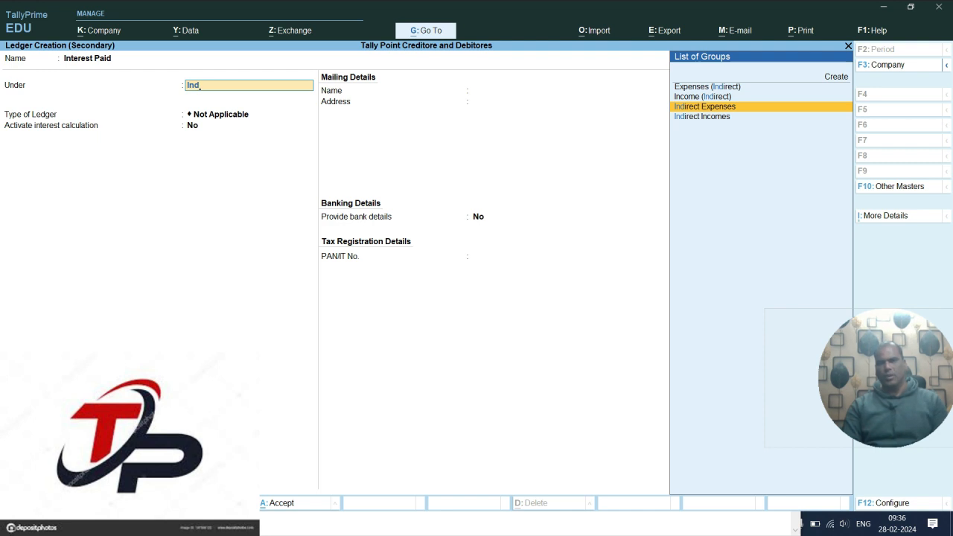
key("Return")
key("ctrl")
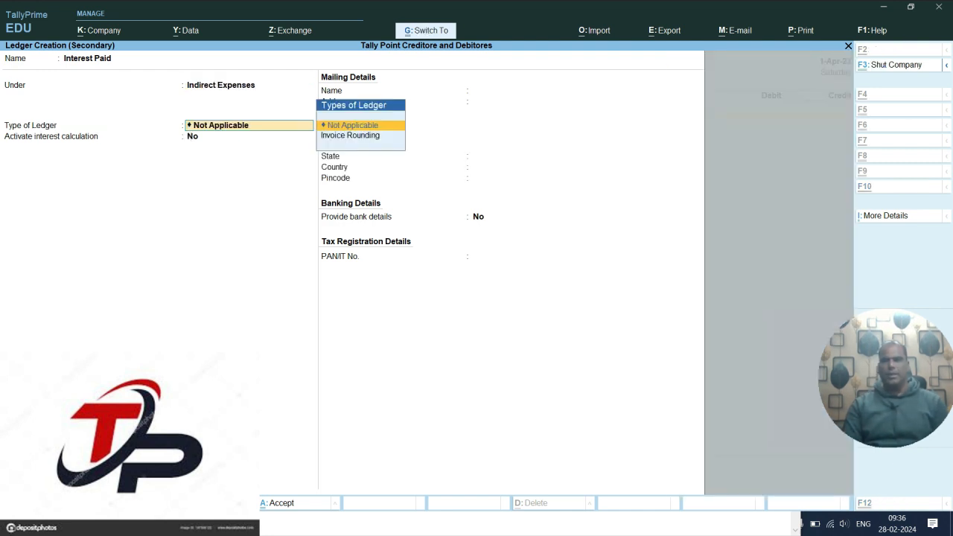
key("ctrl+a")
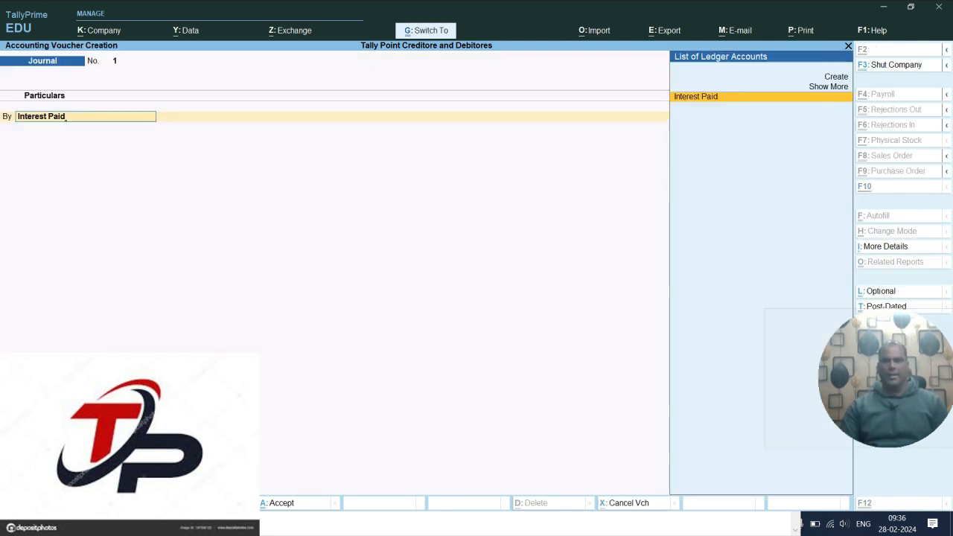
- Open the Interest Paid ledger for alteration from the voucher's debit line to review its settings, and accept it as is
key("Return")
key("BackSpace")
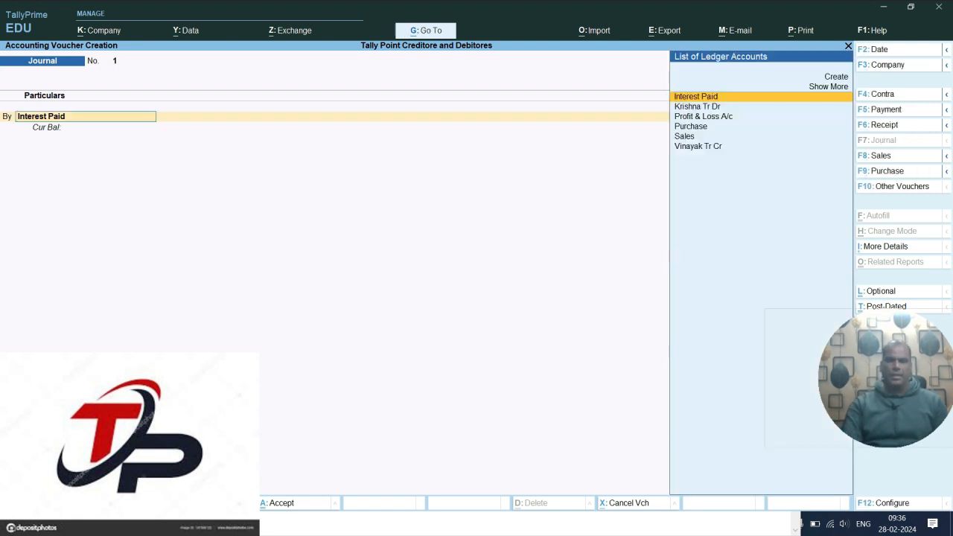
key("ctrl")
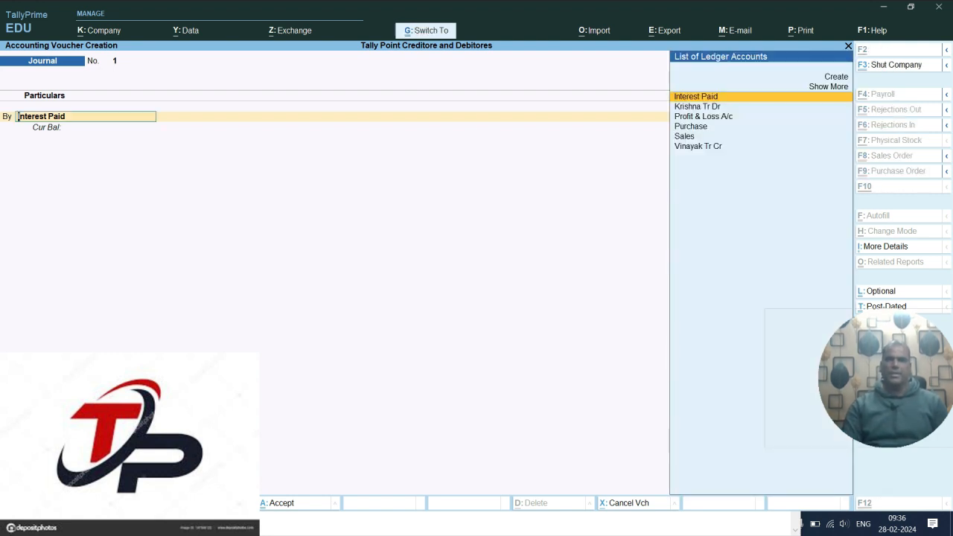
key("ctrl+Return")
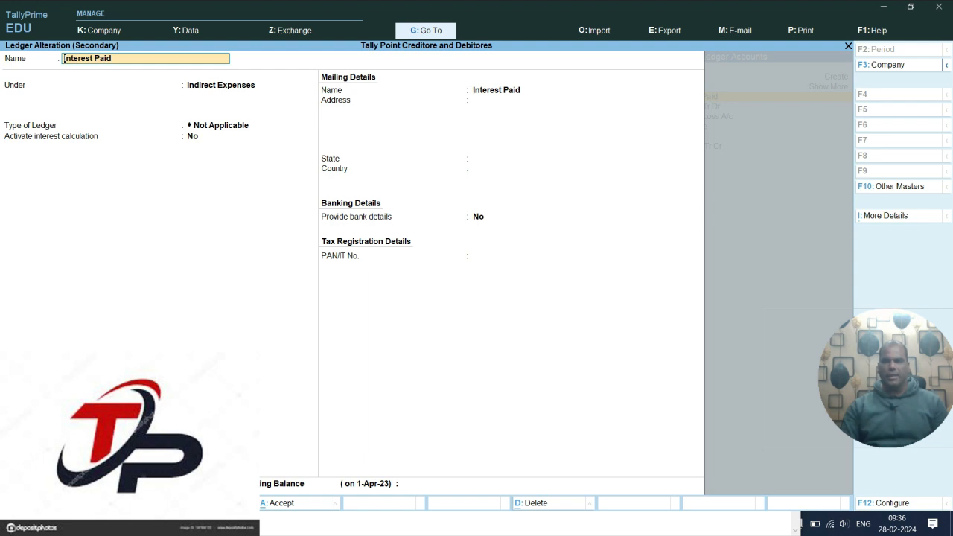
key("ctrl")
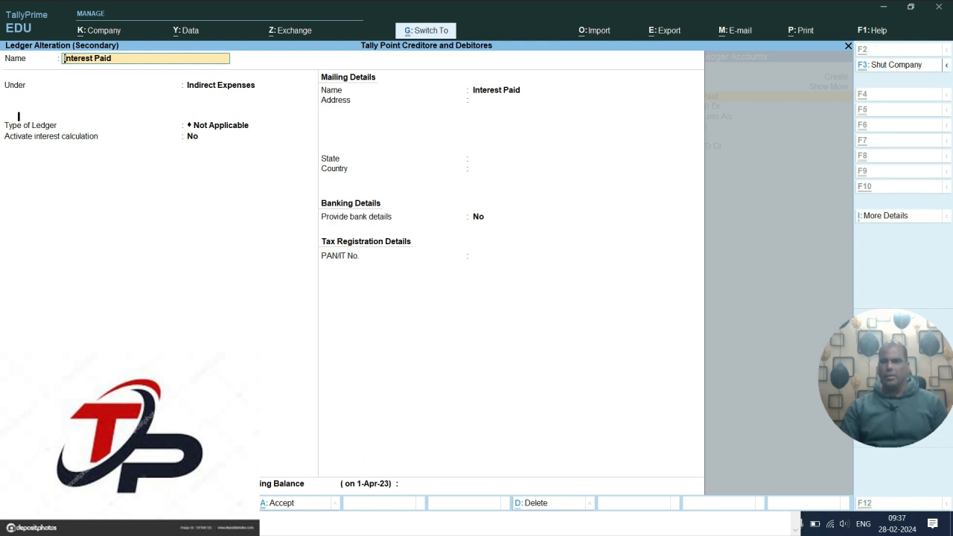
key("ctrl+a")
- Debit the Interest Paid ledger with 2500 in the journal voucher
key("Return")
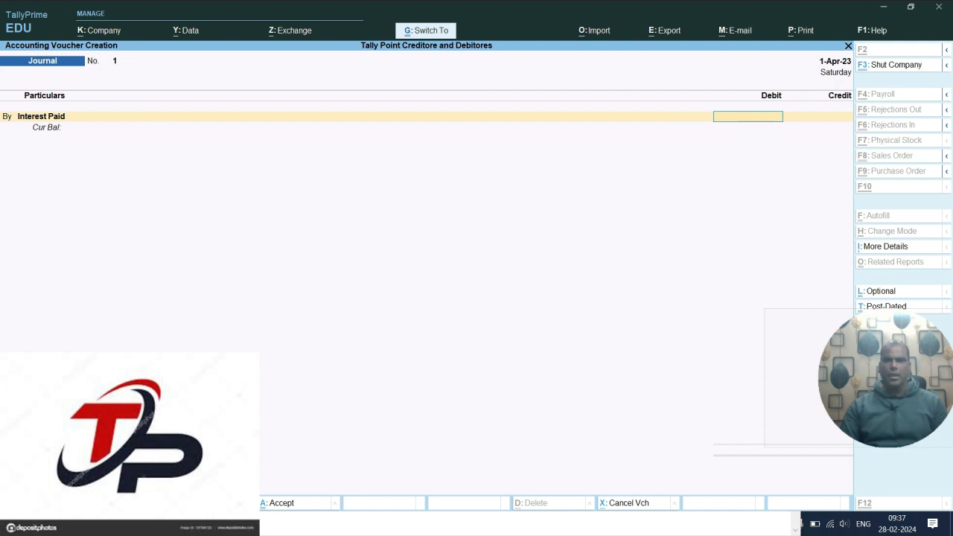
type("2500")
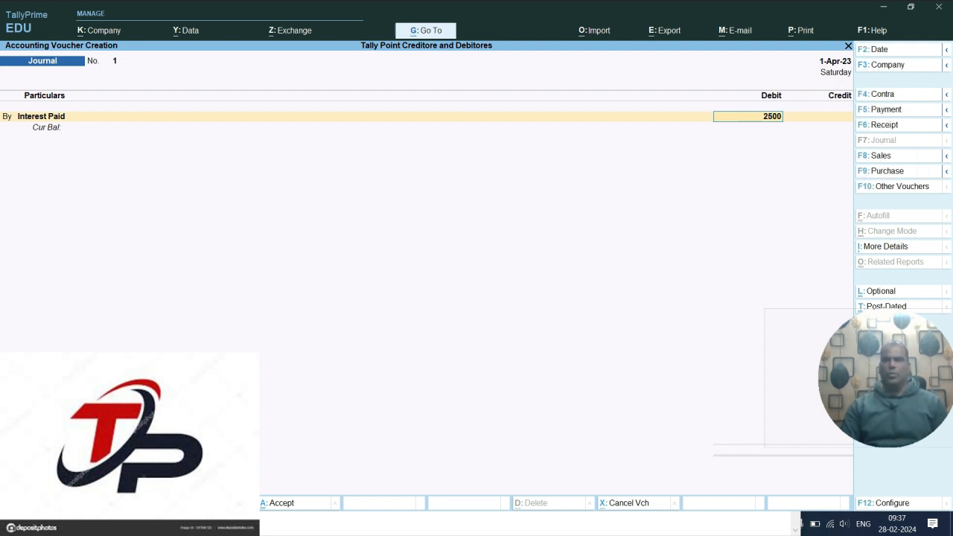
key("Return")
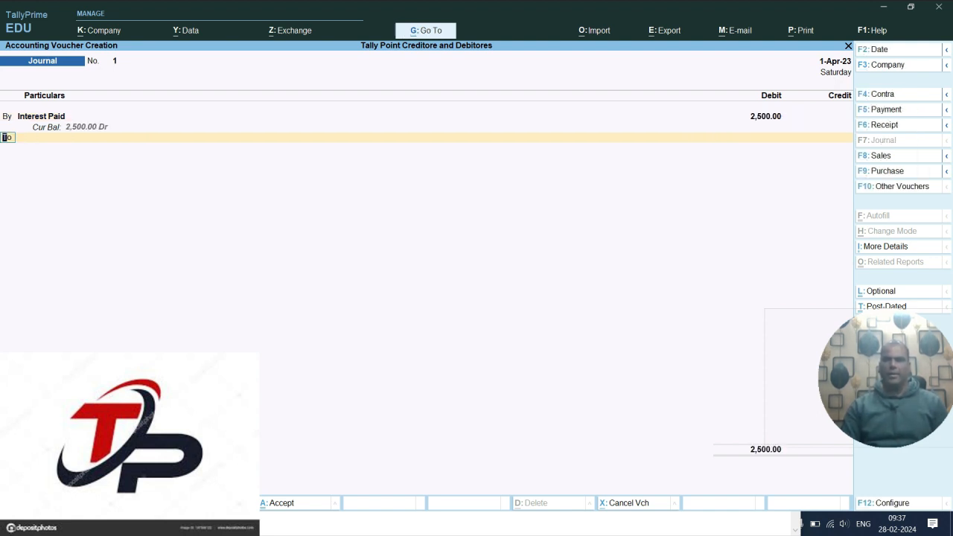
- Credit the Vinayak Tr Cr ledger with 2,500 against Interest Paid, leave the narration empty, and save the journal voucher
key("Return")
key("Down")
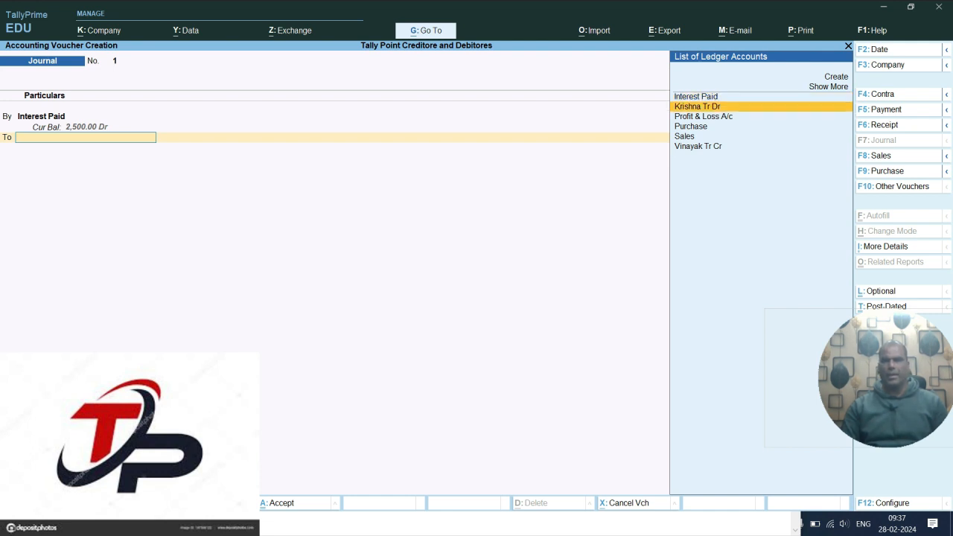
key("Down")
key("Down")
key("Down")
key("Down")
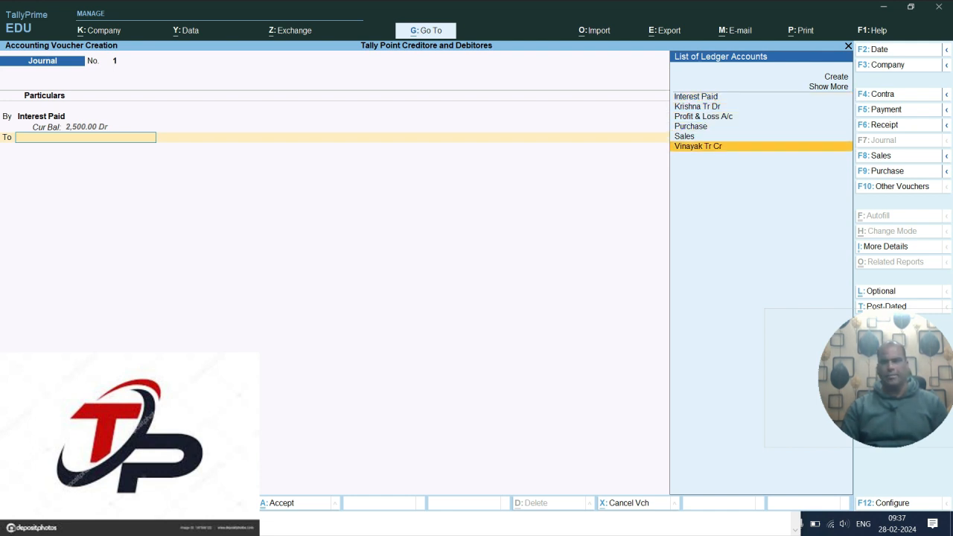
key("Return")
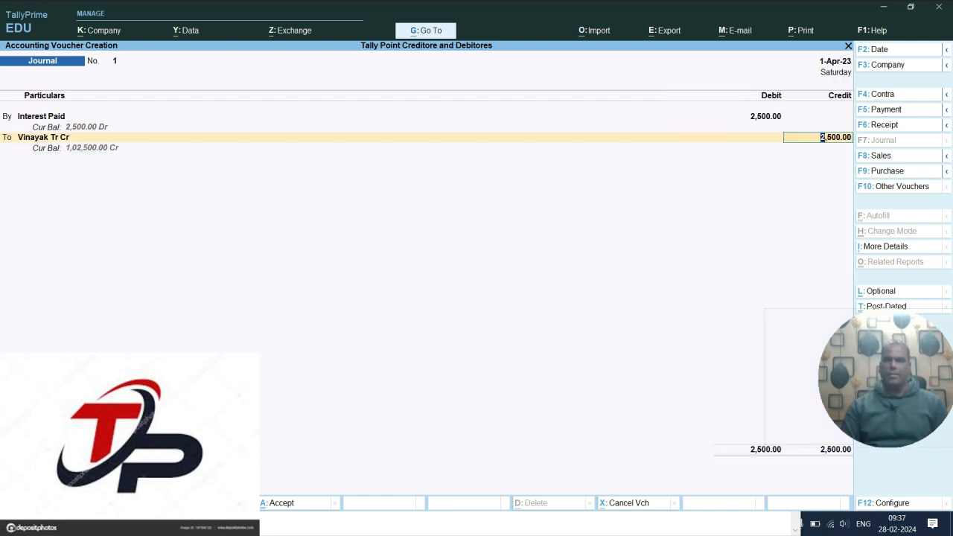
key("Return")
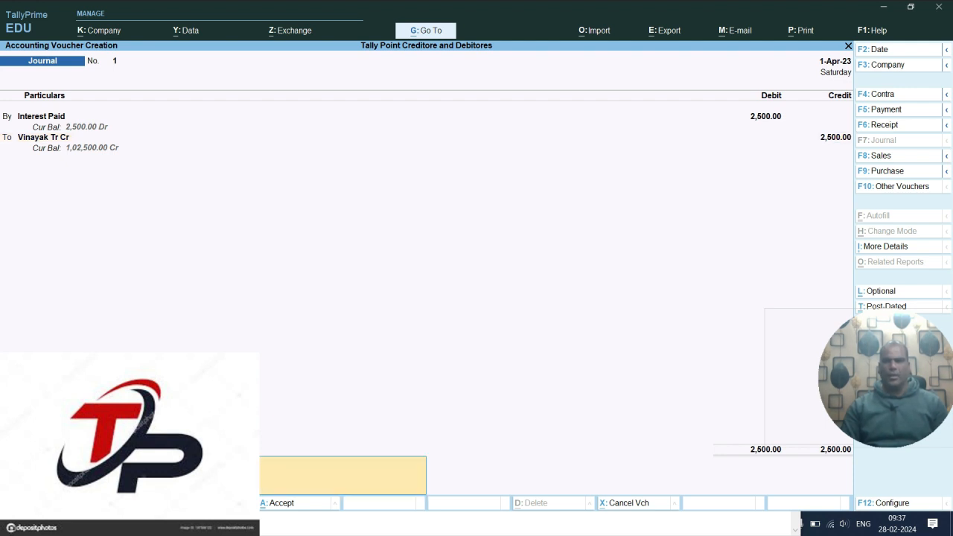
key("Return")
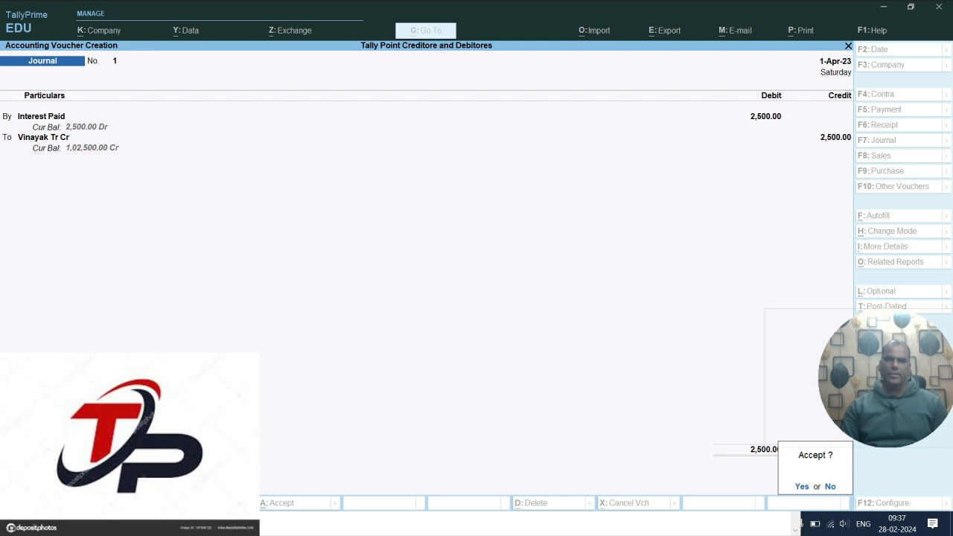
key("Return")
- Debit the Krishna Tr Dr ledger with 5250 in the new journal voucher
key("Return")
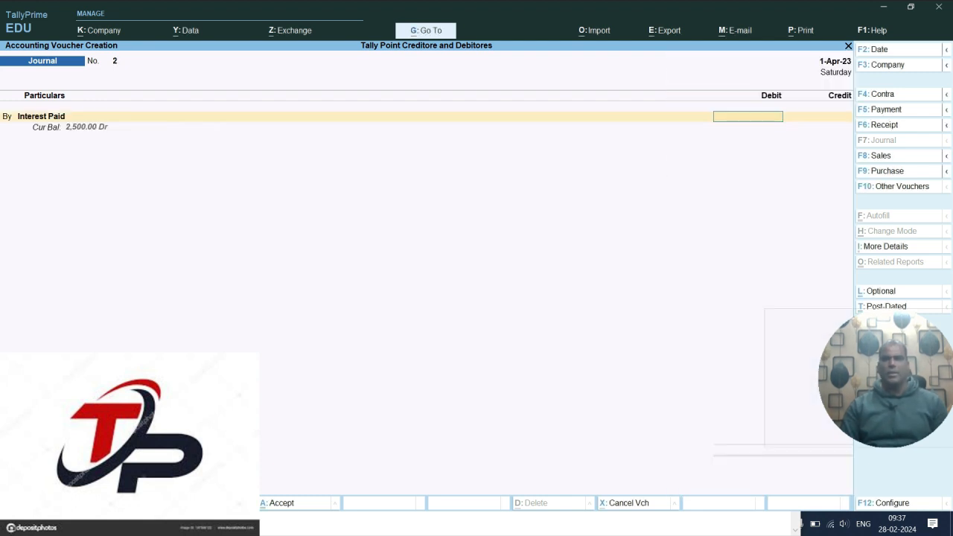
key("BackSpace")
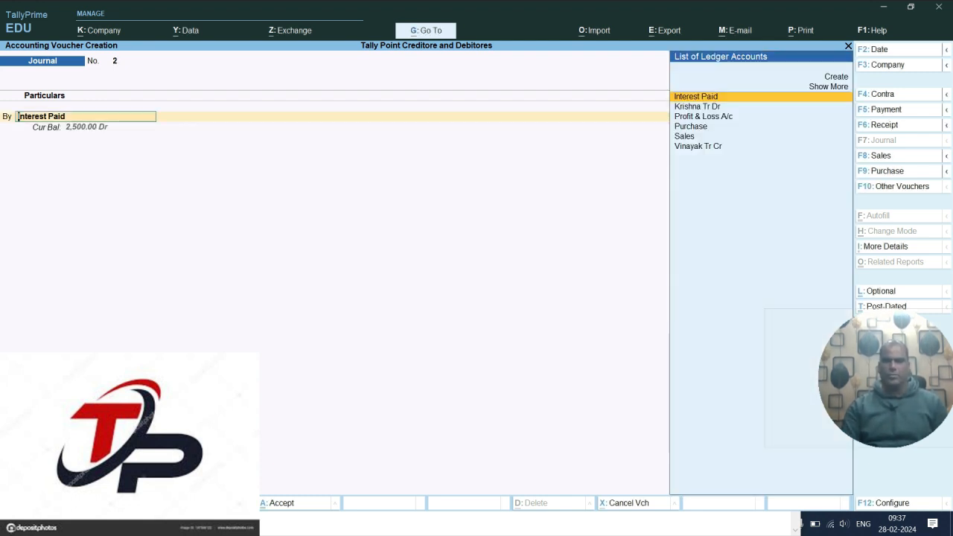
key("Down")
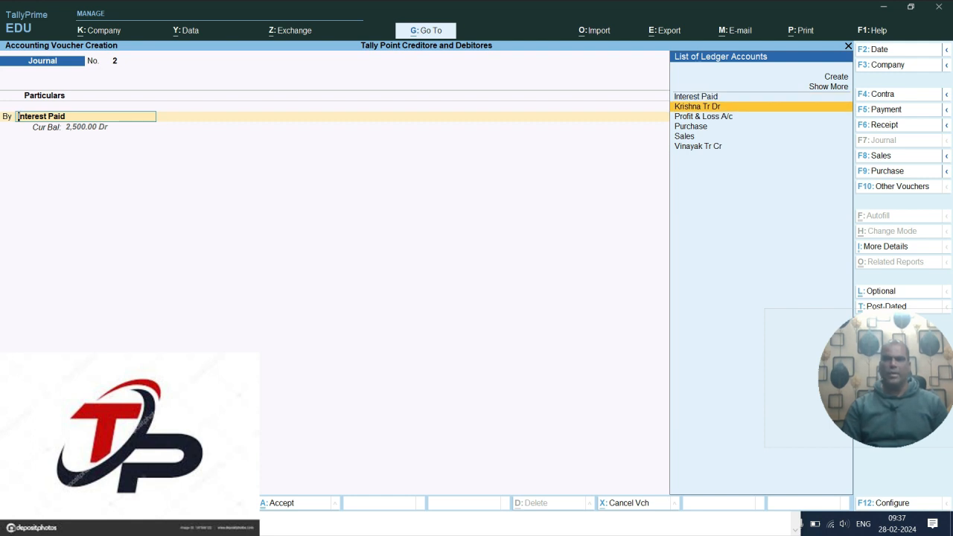
key("Return")
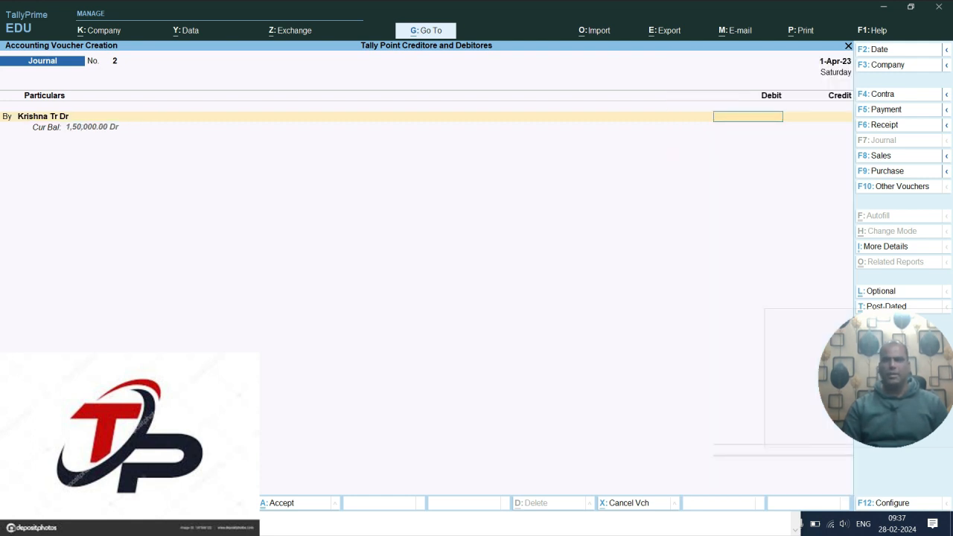
type("5250")
key("Return")
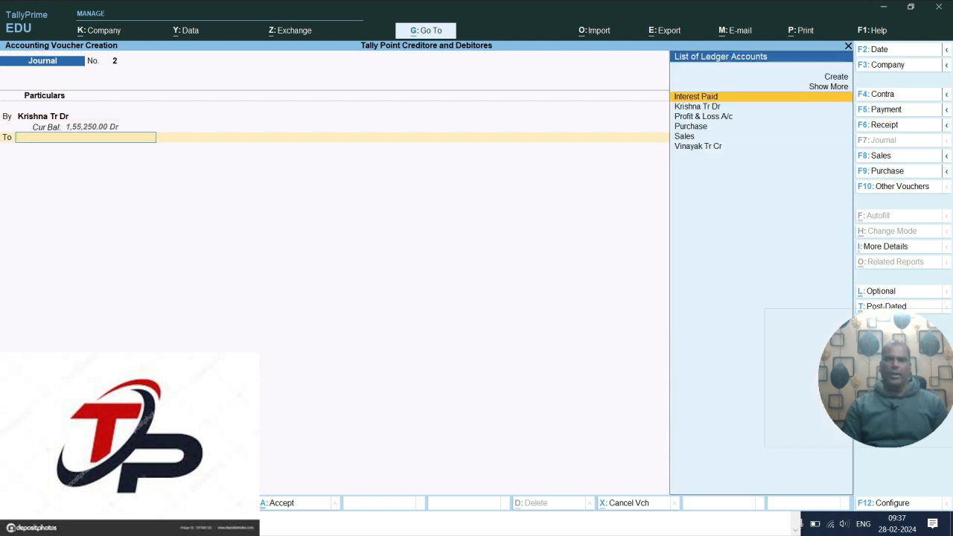
- Create a ledger named "Interst Rec" under Indirect Incomes from the voucher's credit line and save it
key("alt+c")
type("In")
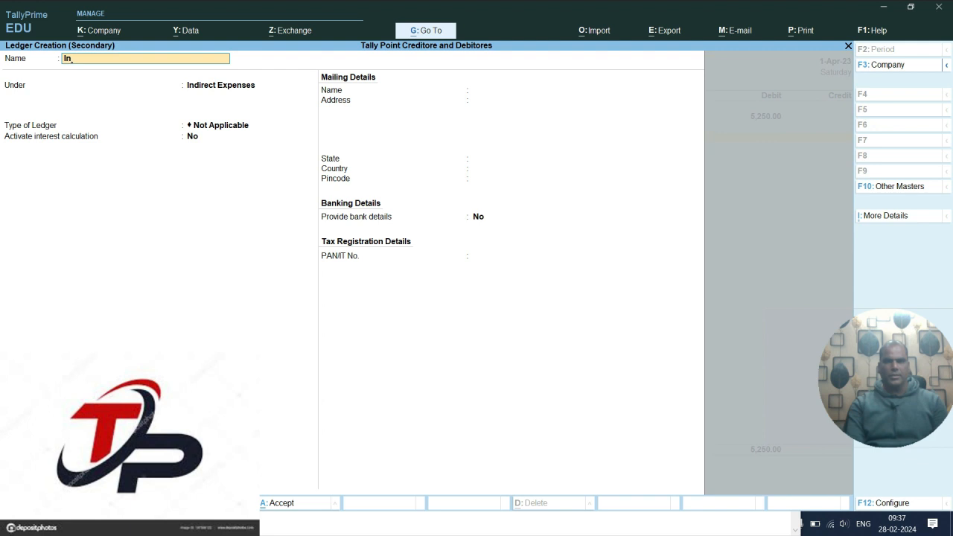
type("terst Rec")
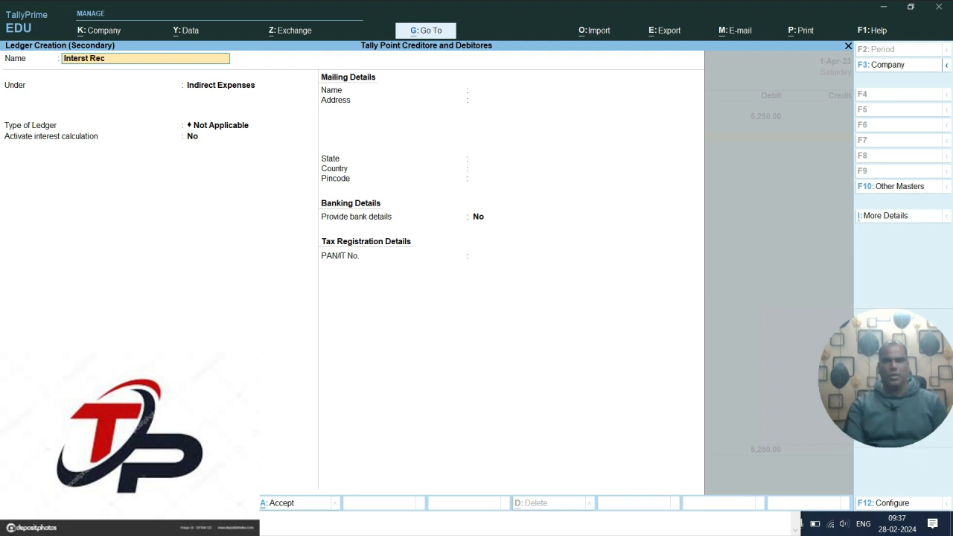
key("Return")
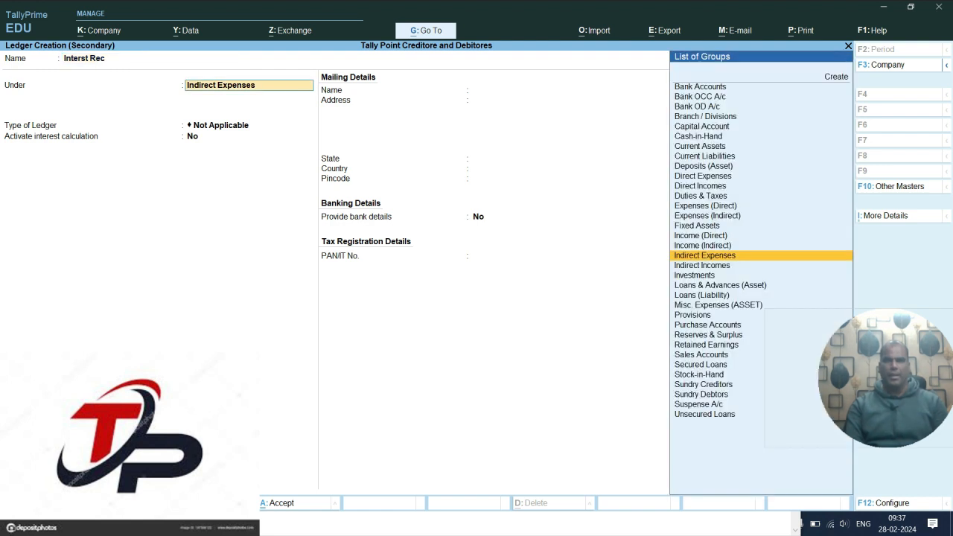
key("Down")
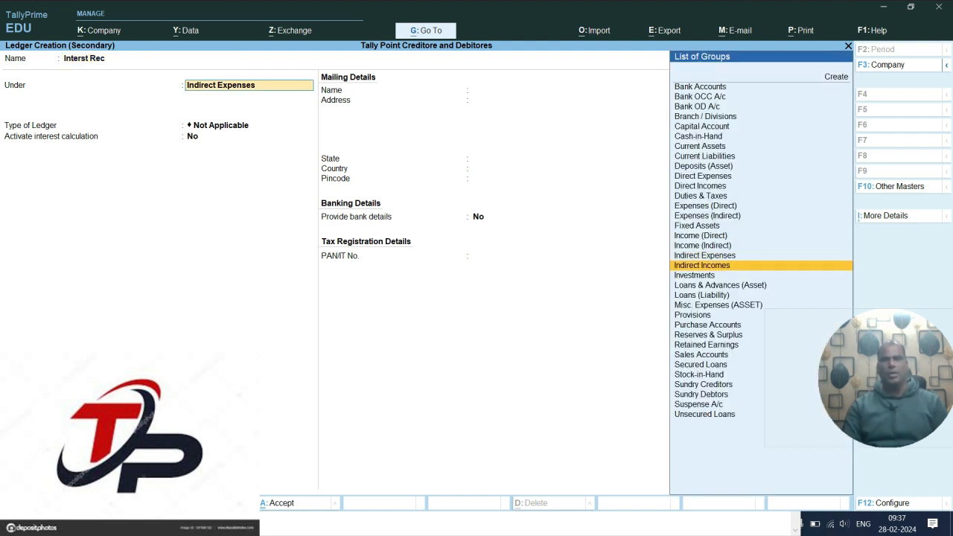
key("Return")
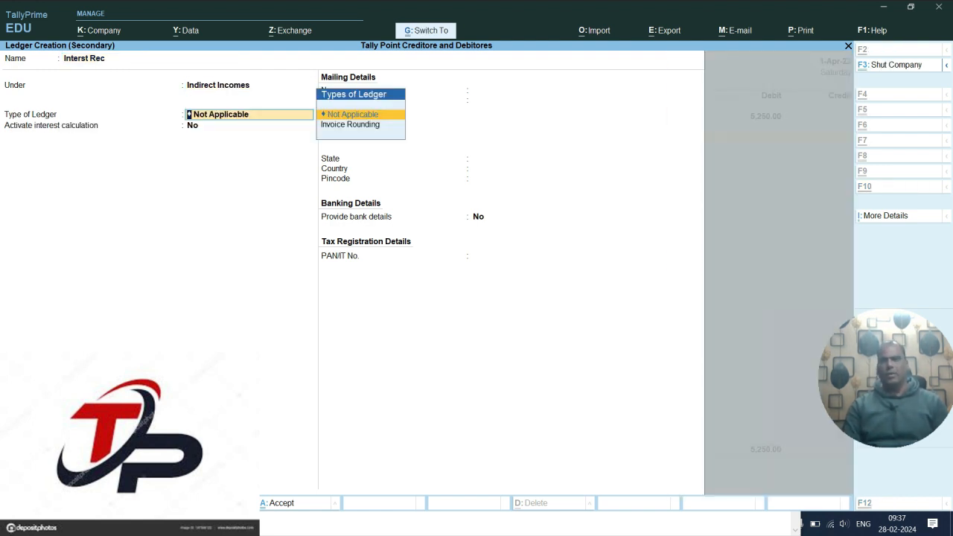
key("ctrl+a")
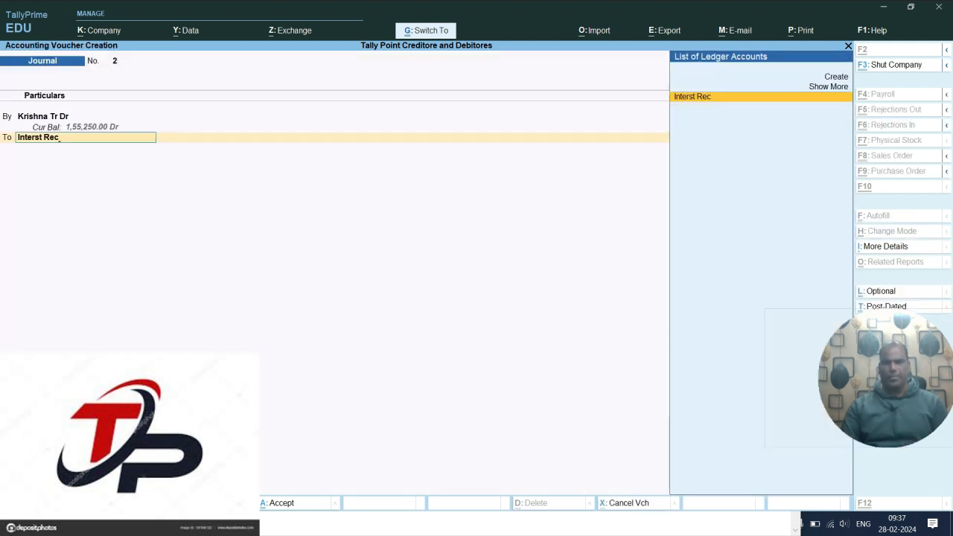
- Credit the Interst Rec ledger with 5,250 and save the journal voucher
key("Return")
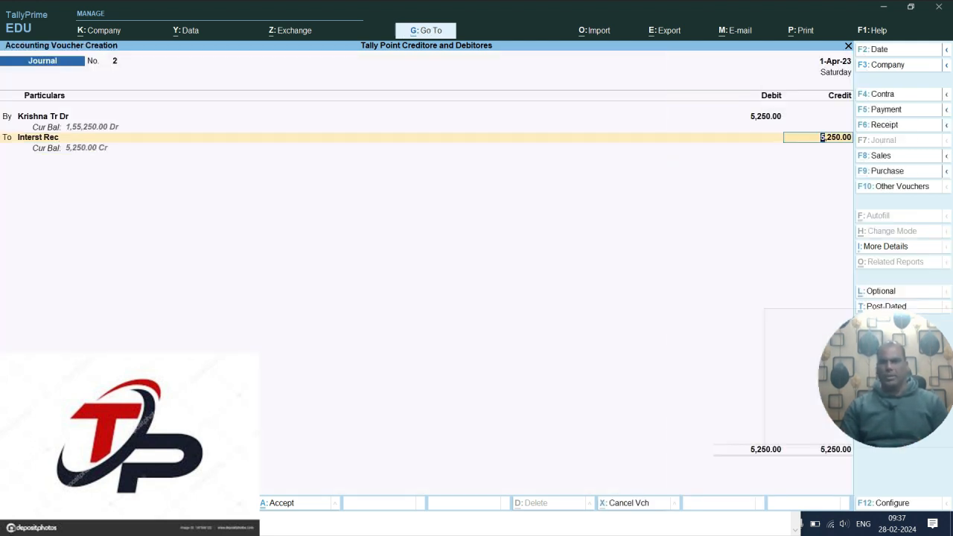
key("ctrl")
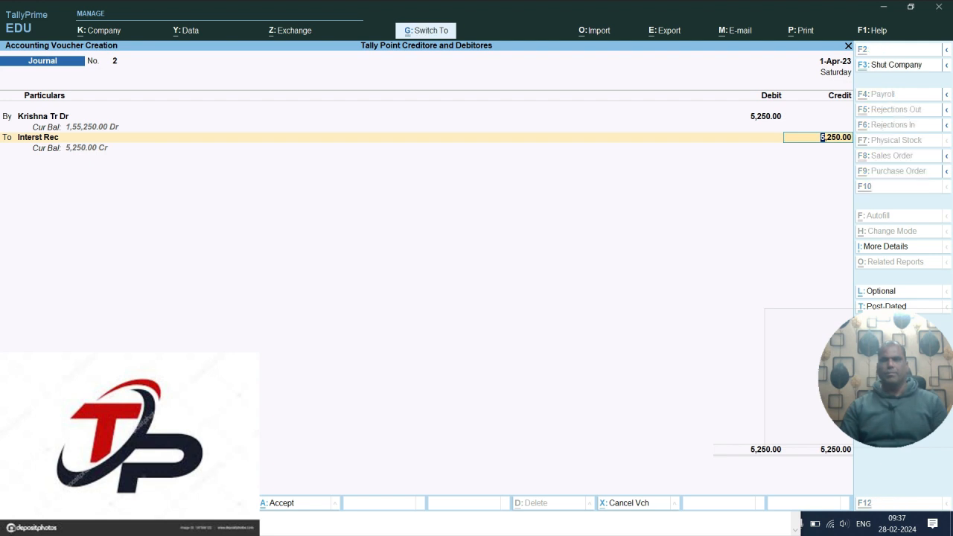
key("ctrl+a")
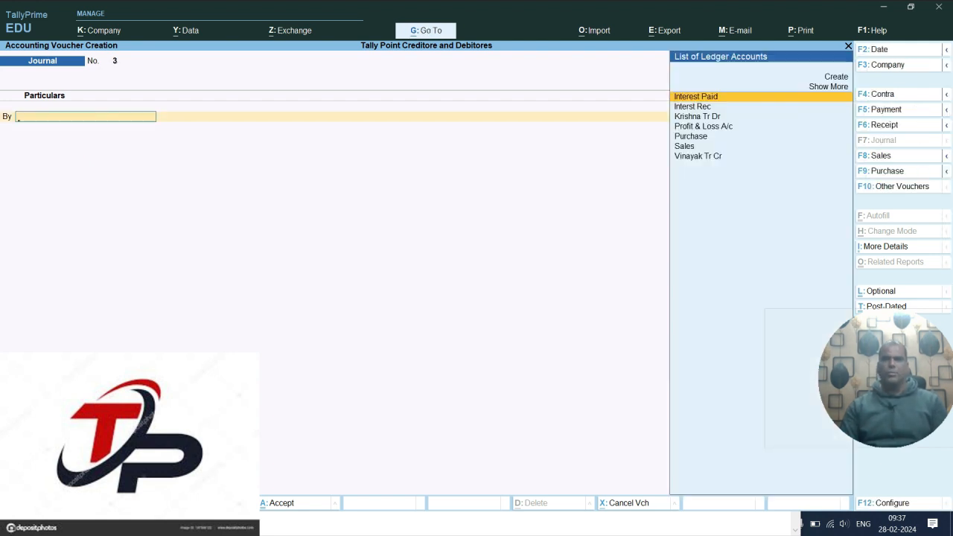
- Leave voucher entry without quitting the program and open the Balance Sheet in detailed view
key("Escape")
key("y")
key("Escape")
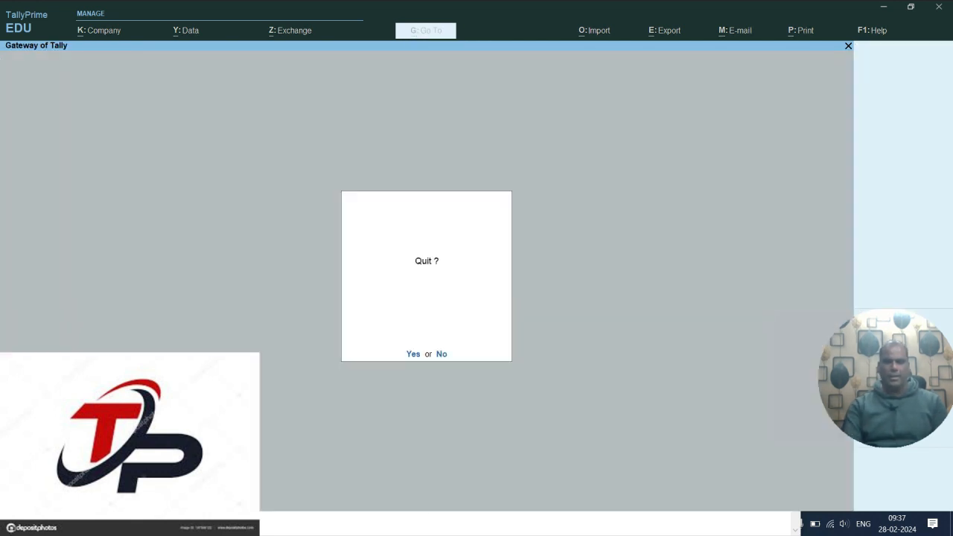
key("n")
key("Down")
key("Down")
key("Down")
key("Down")
key("Down")
key("Down")
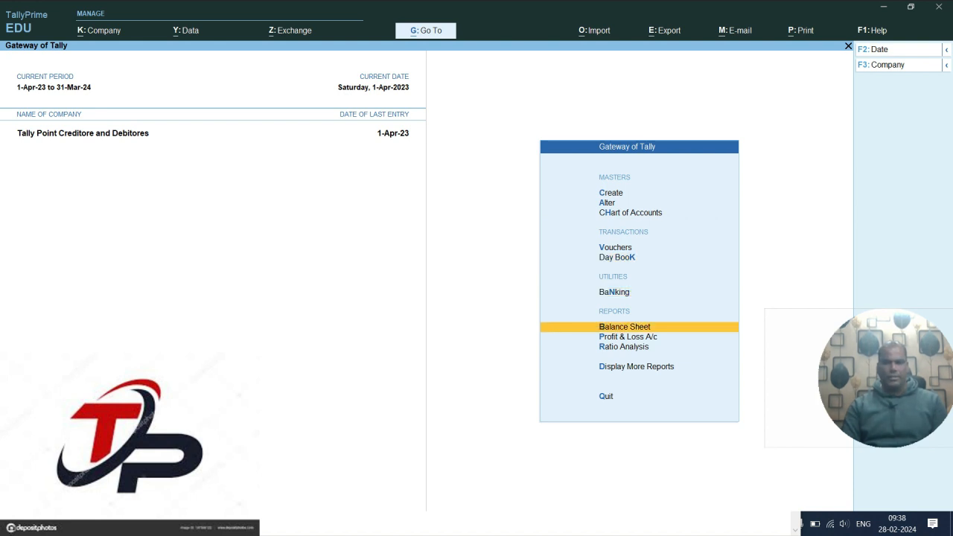
key("Return")
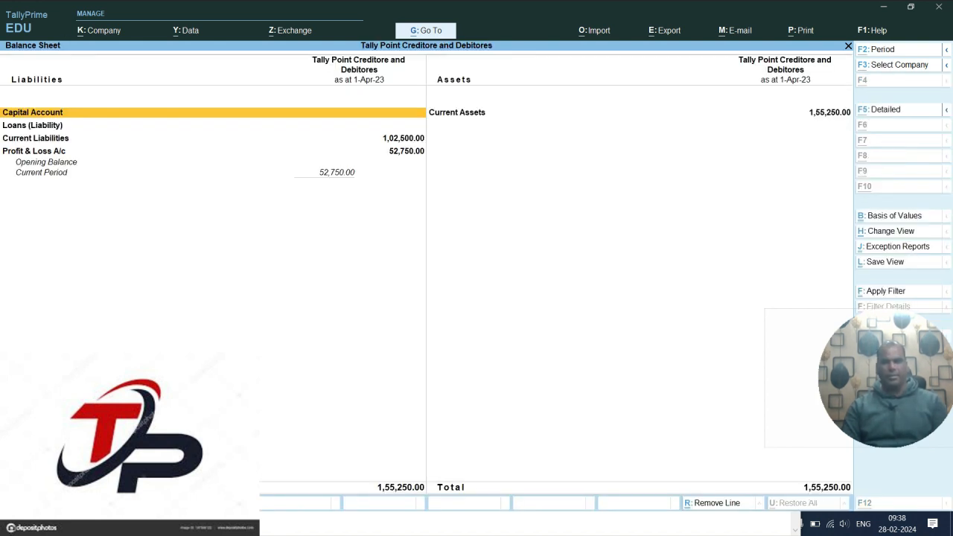
key("alt+F5")
- Examine the Sundry Creditors under Current Liabilities and the Sundry Debtors under Current Assets in the Balance Sheet
key("Down")
key("Down")
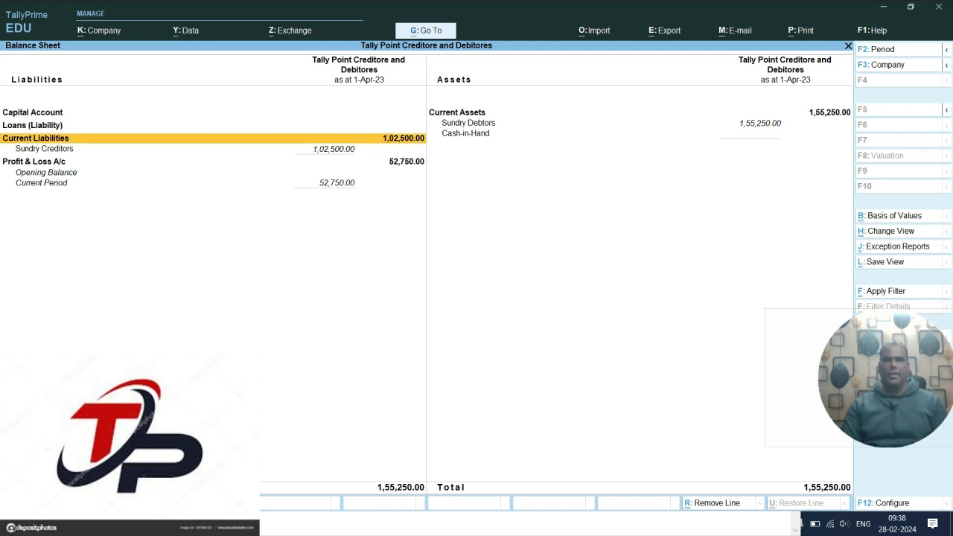
key("Down")
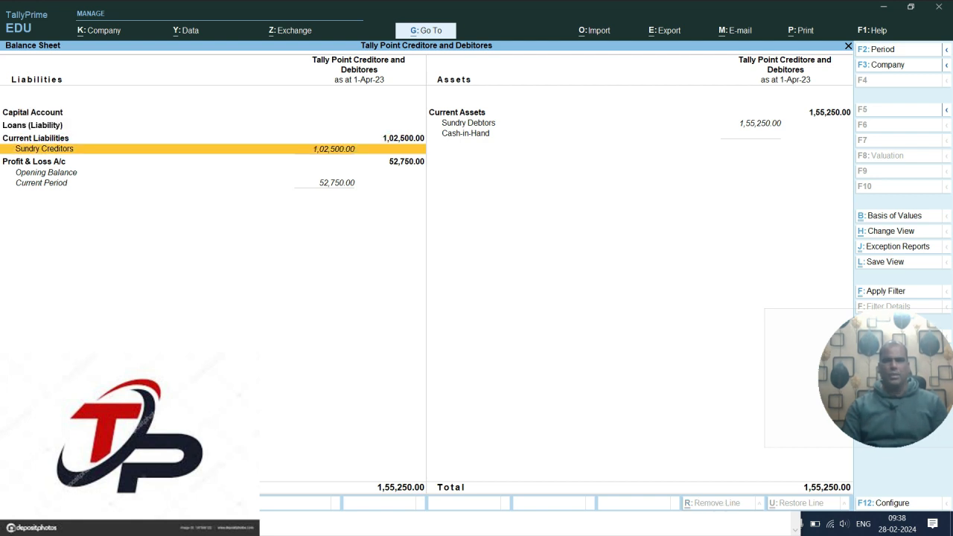
key("Up")
key("Down")
key("Right")
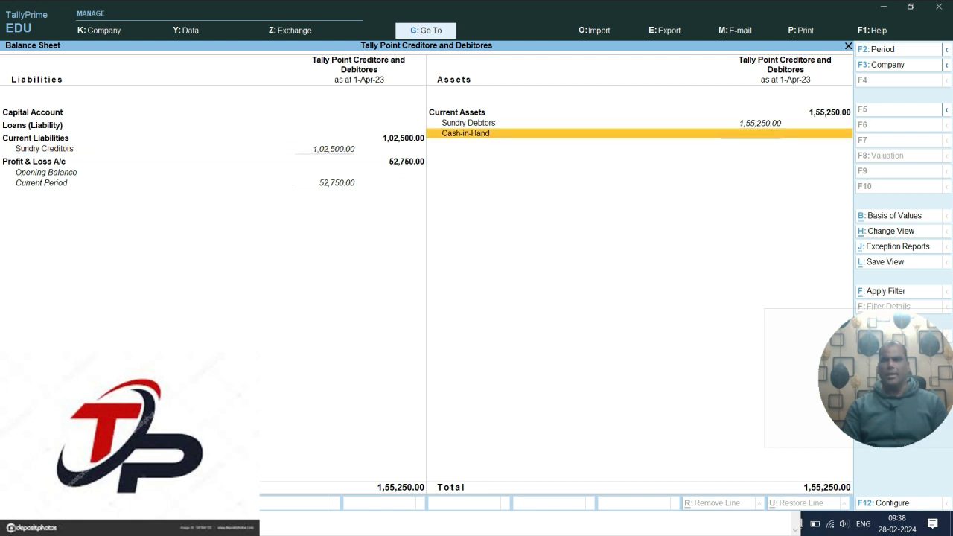
key("Left")
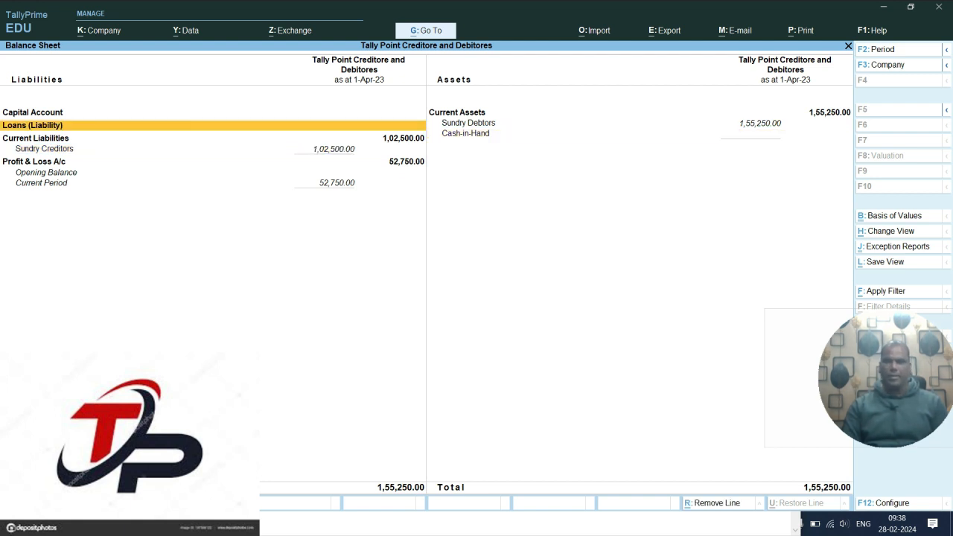
key("Down")
key("Down")
key("Up")
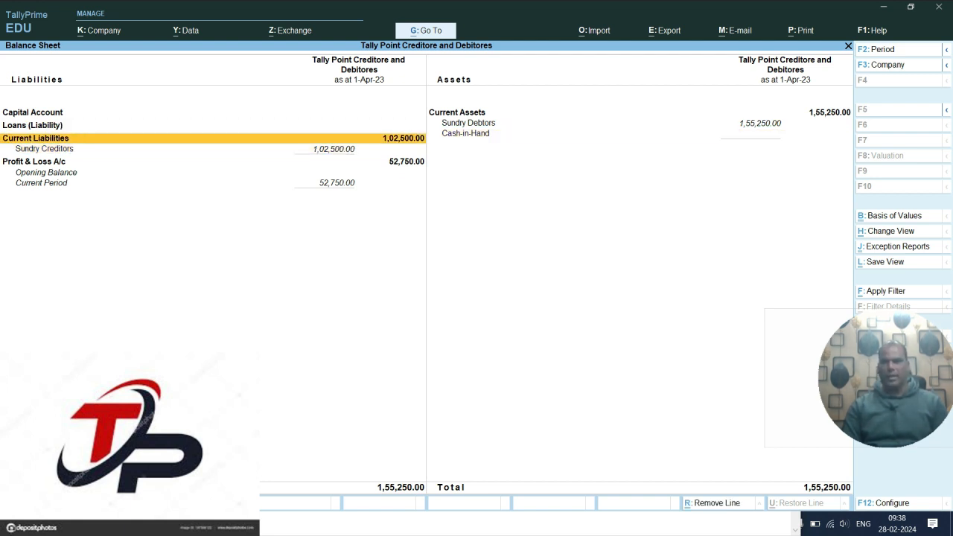
key("Right")
key("Up")
key("Up")
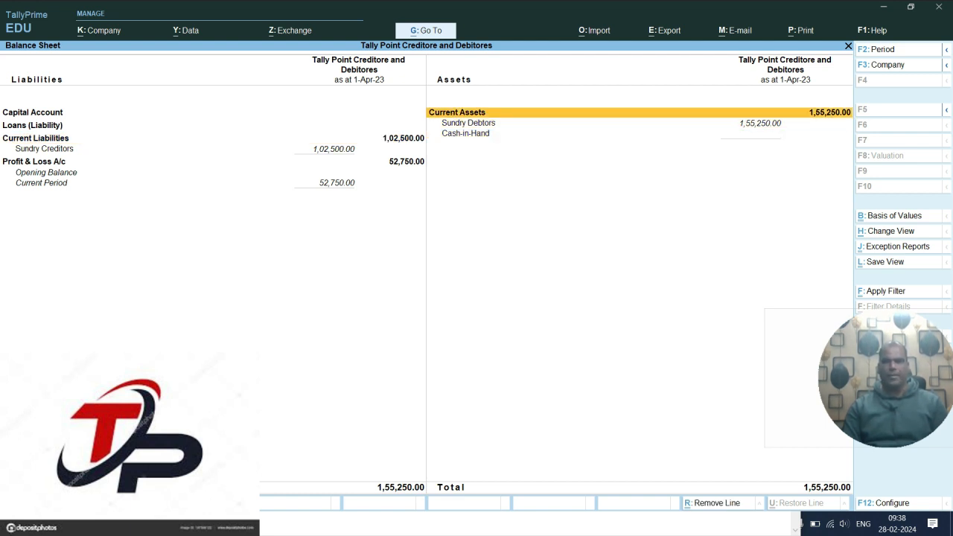
key("Down")
key("Down")
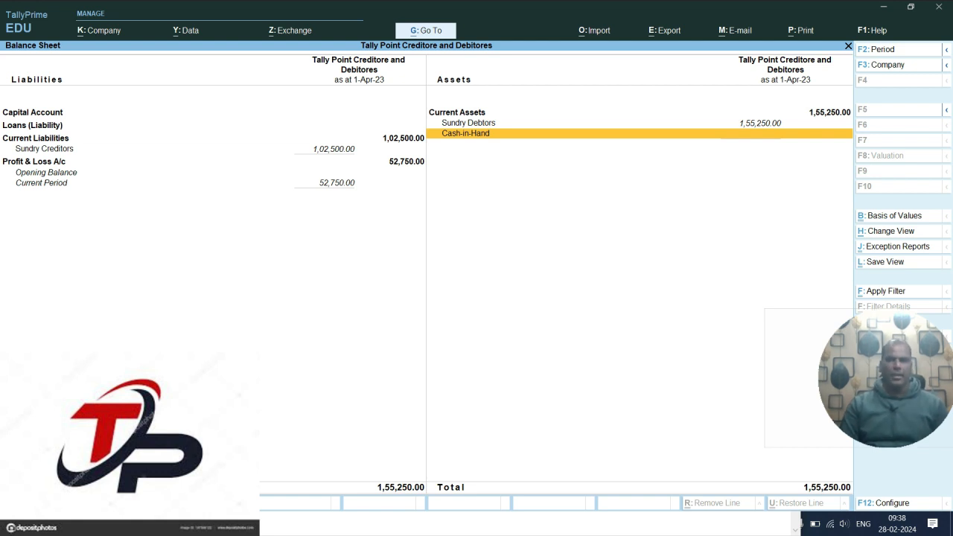
key("Up")
key("Up")
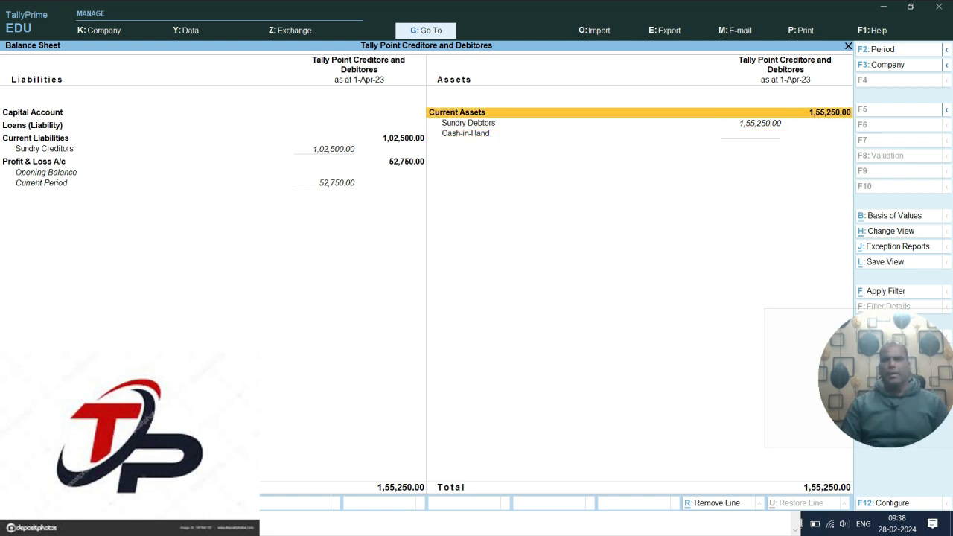
key("Down")
key("Up")
key("Down")
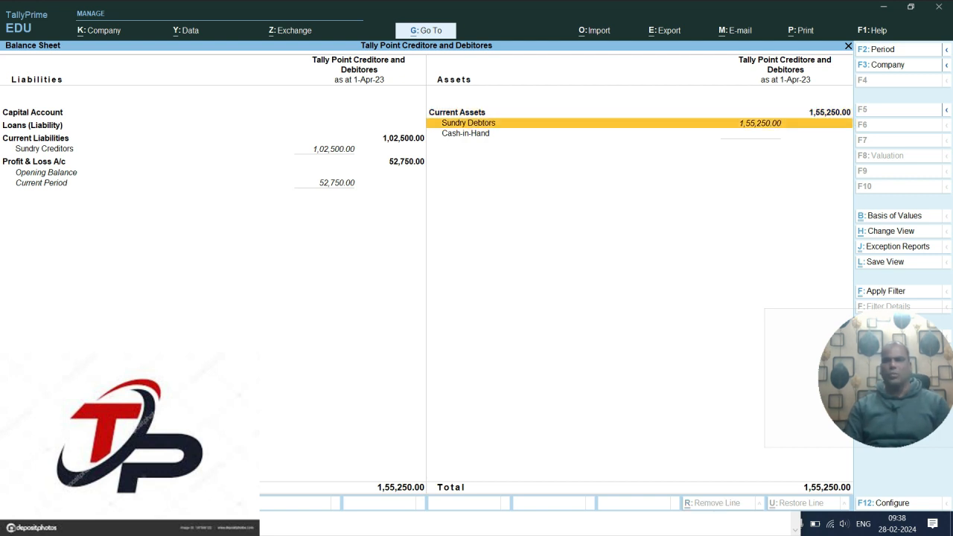
- Close the Balance Sheet and open a new Journal voucher from the Gateway of Tally
key("Escape")
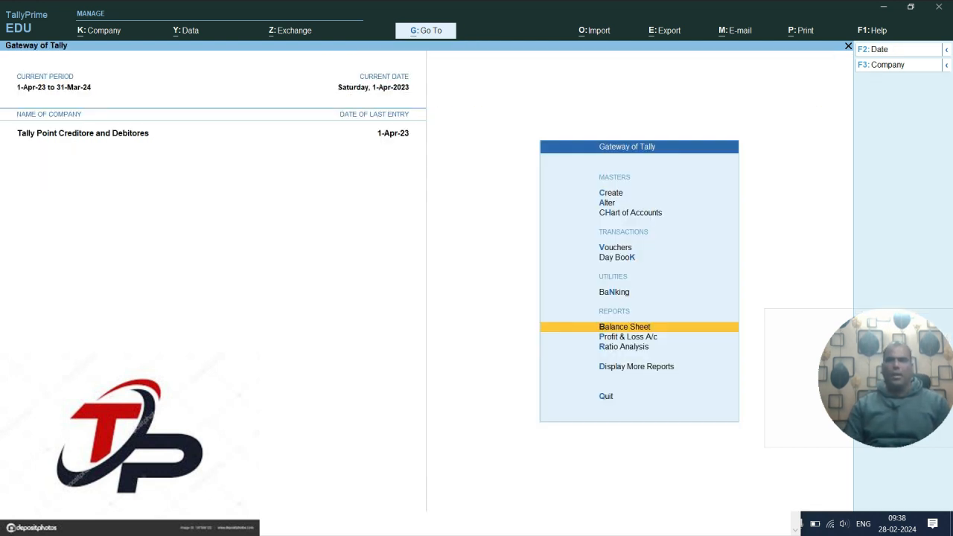
key("Escape")
key("Escape")
key("Down")
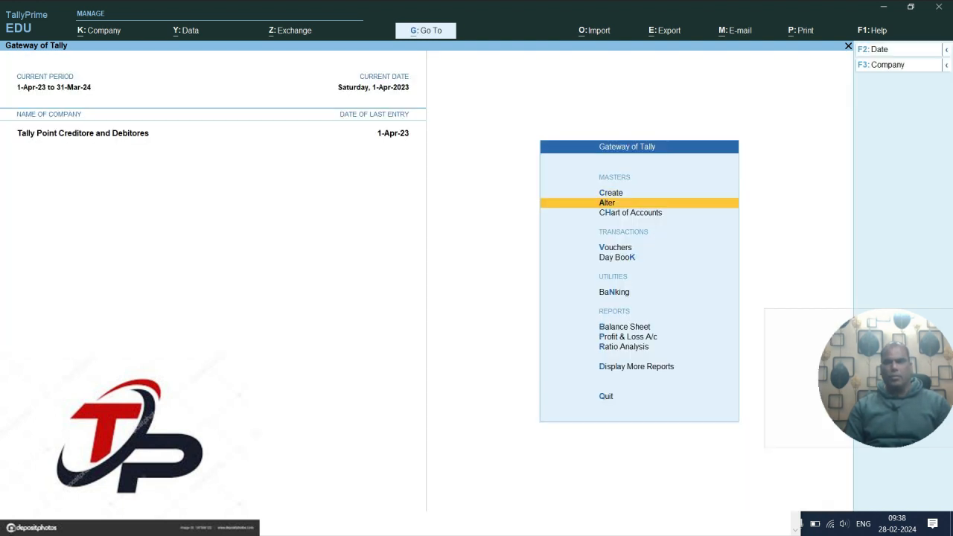
key("Down")
key("Down")
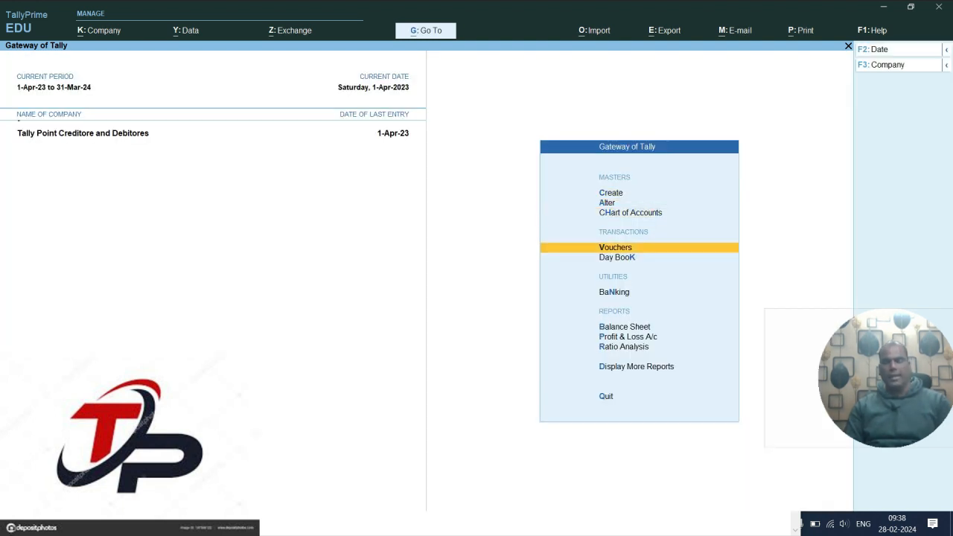
key("Return")
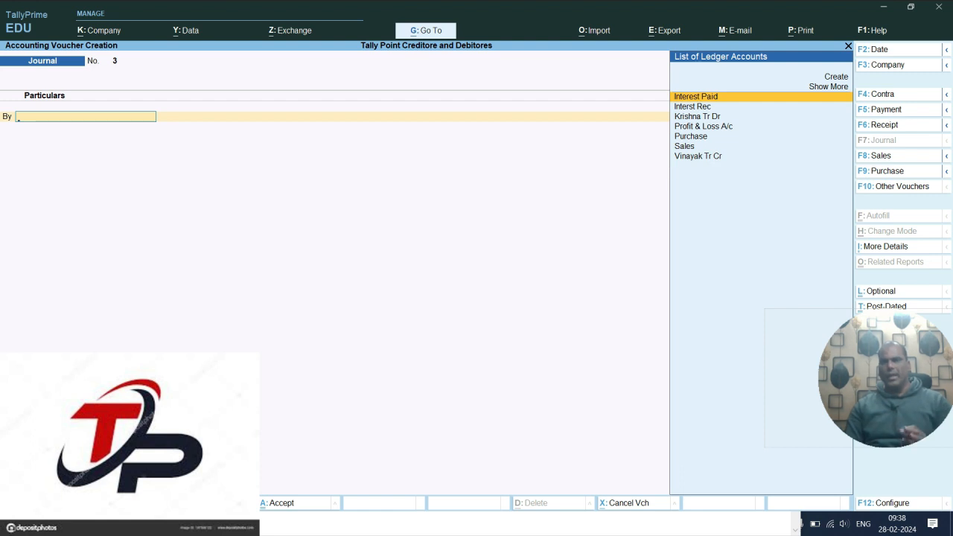
- Switch to a Receipt voucher and credit the Krishna Tr Dr ledger with 1,55,250
key("F6")
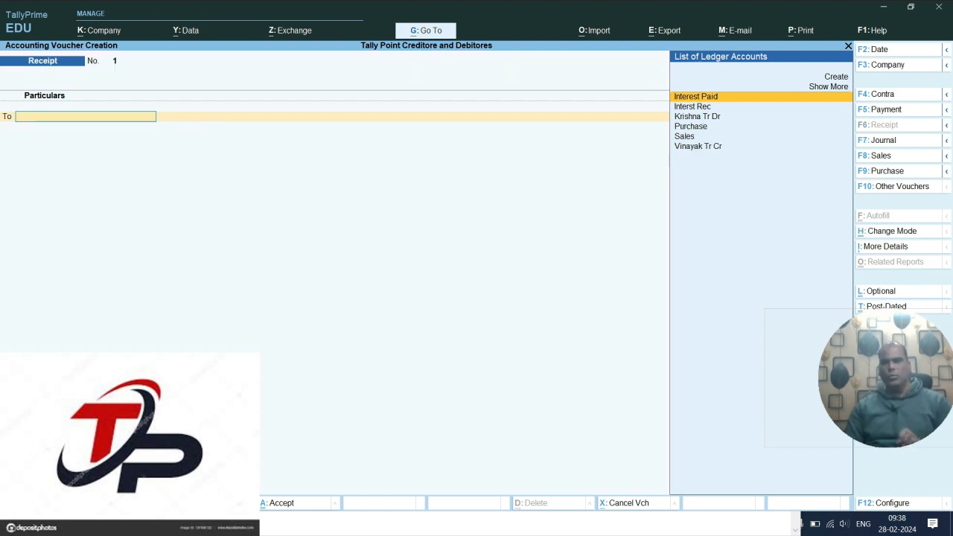
key("Down")
key("Down")
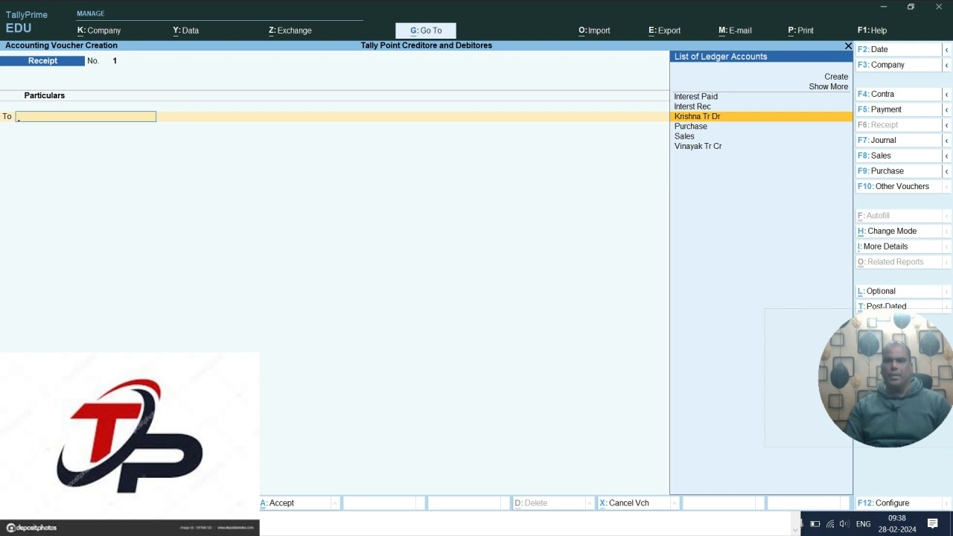
key("Return")
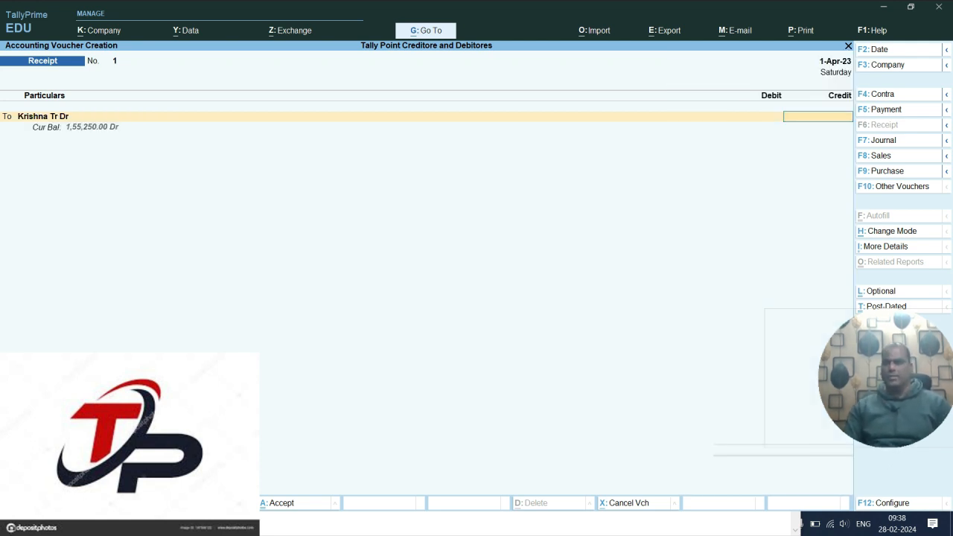
type("155250")
key("Return")
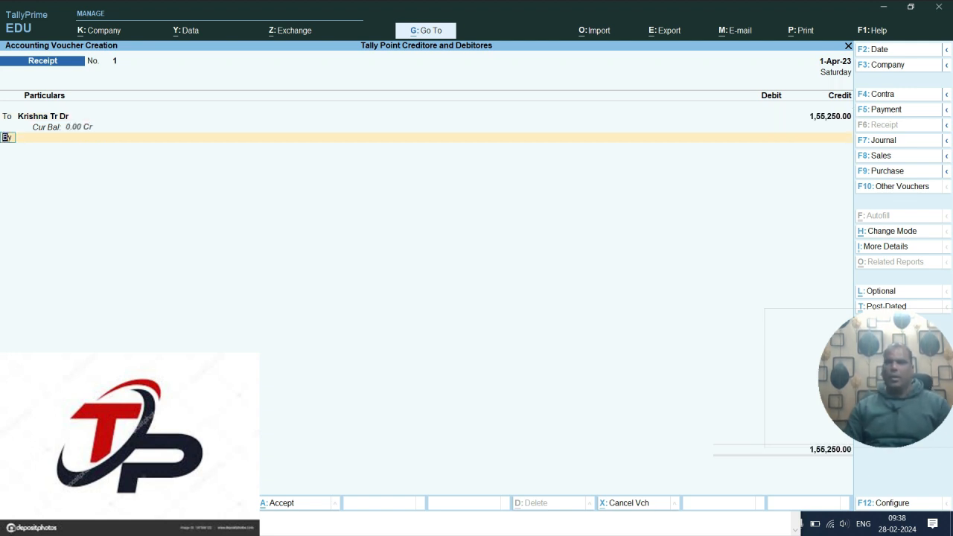
- Create a ledger named SBI under the Bank Accounts group from the receipt's debit line
key("Return")
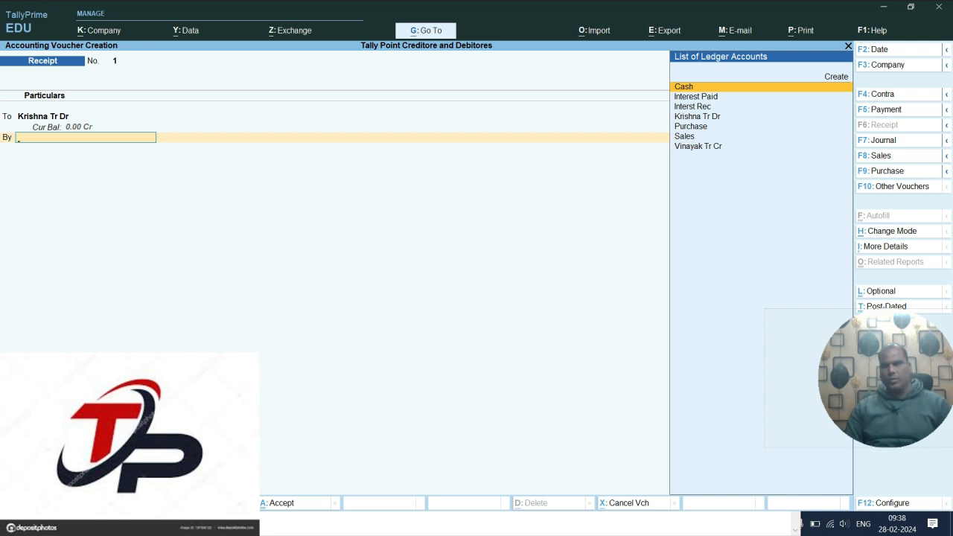
key("alt")
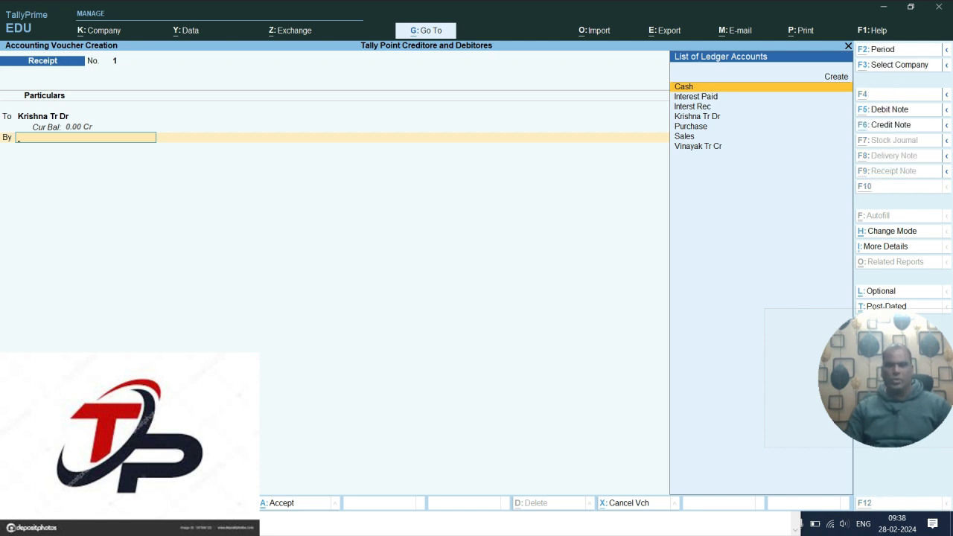
key("alt+c")
type("SBI")
key("Return")
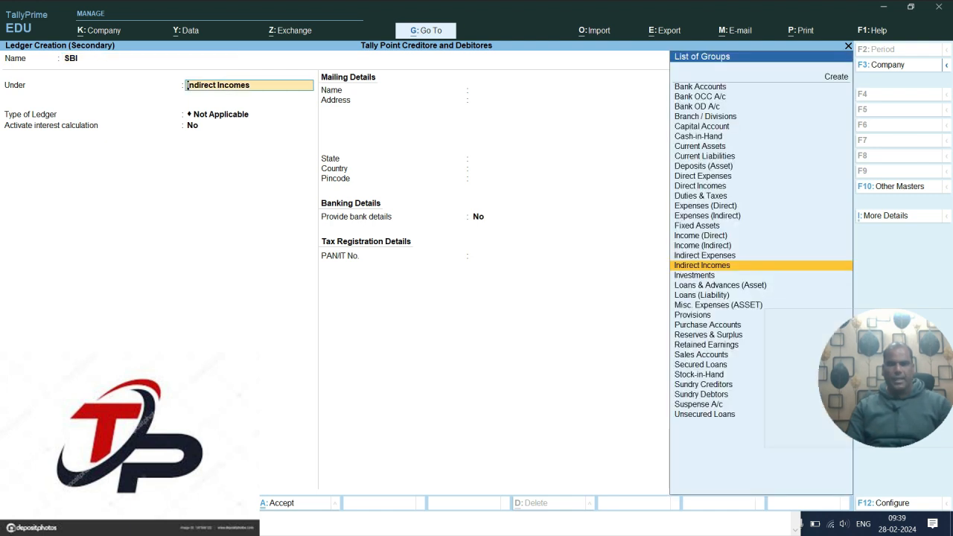
type("A")
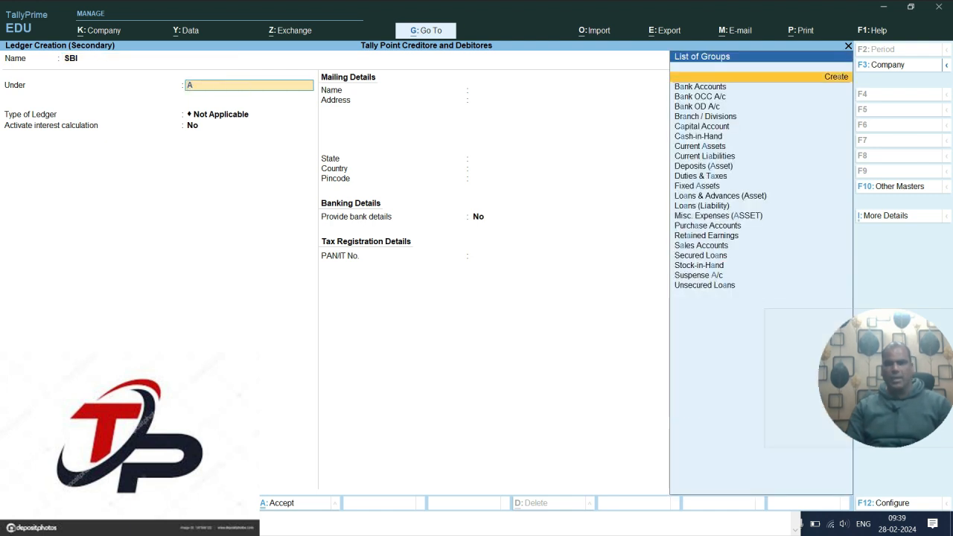
key("Down")
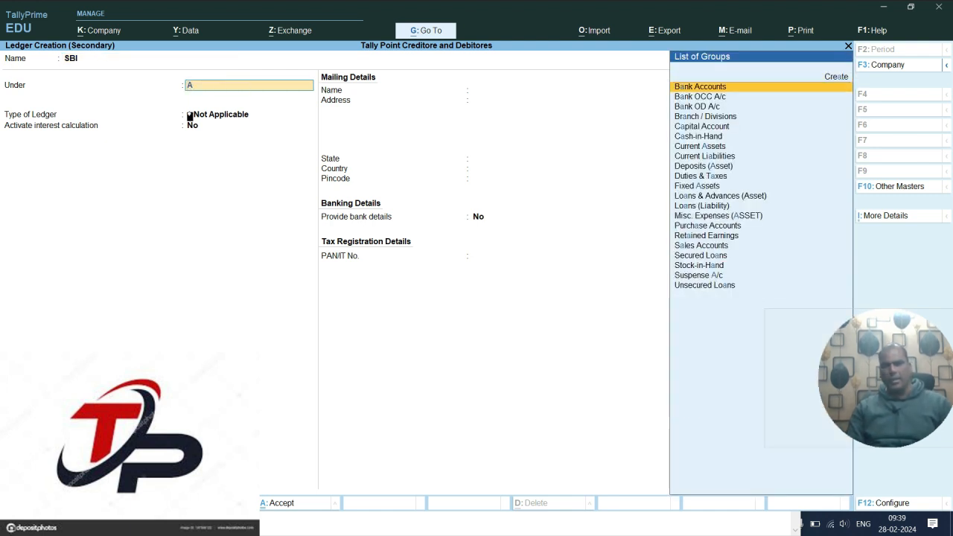
key("Return")
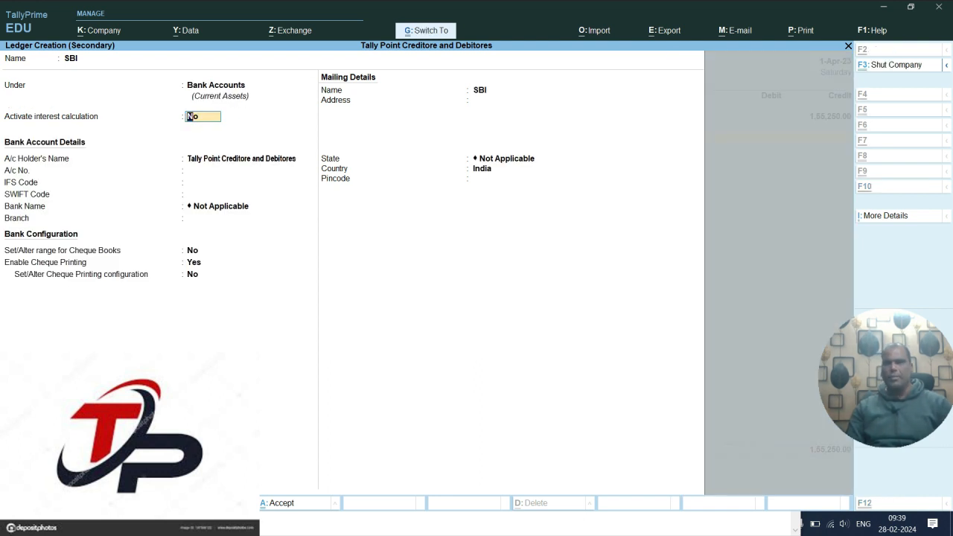
key("ctrl+a")
- Debit the SBI ledger with 1,55,250 and save the receipt voucher
key("Return")
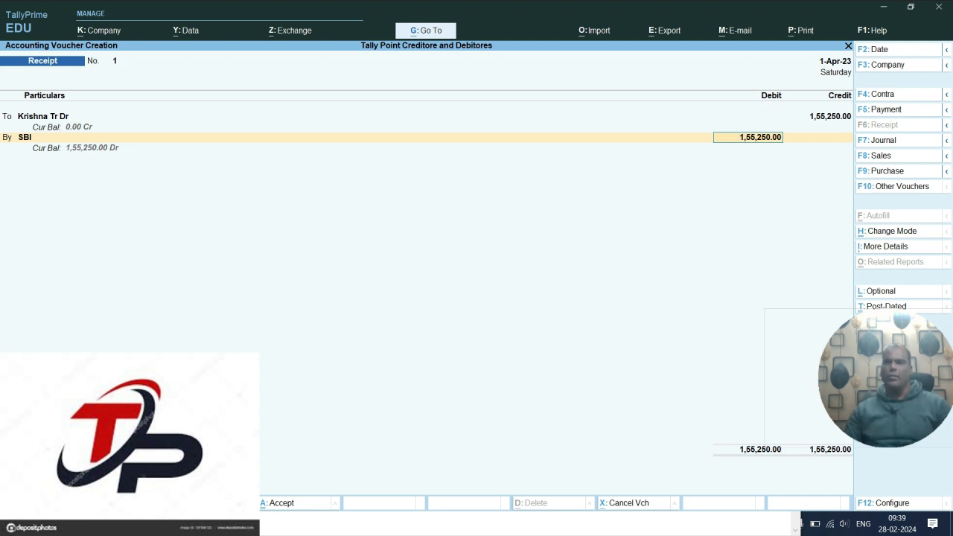
key("ctrl")
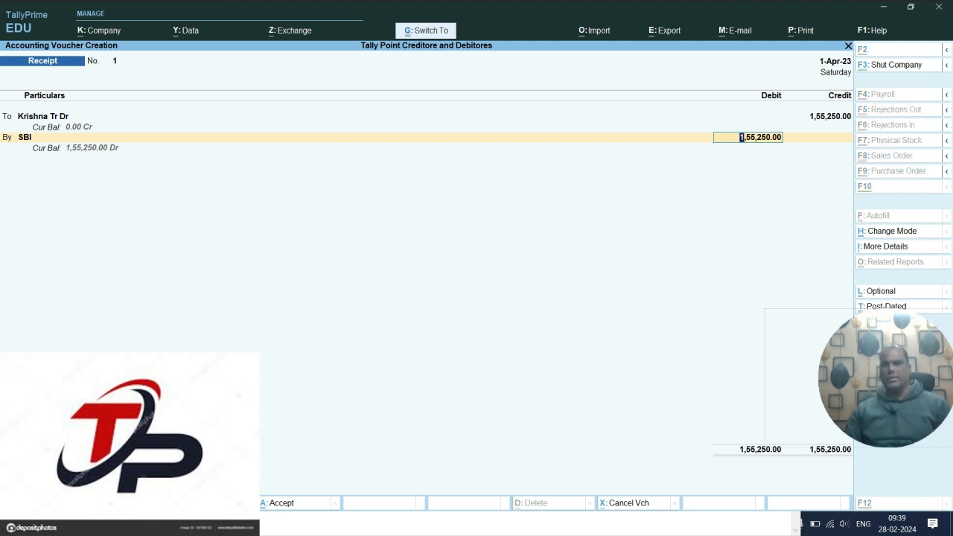
key("ctrl+a")
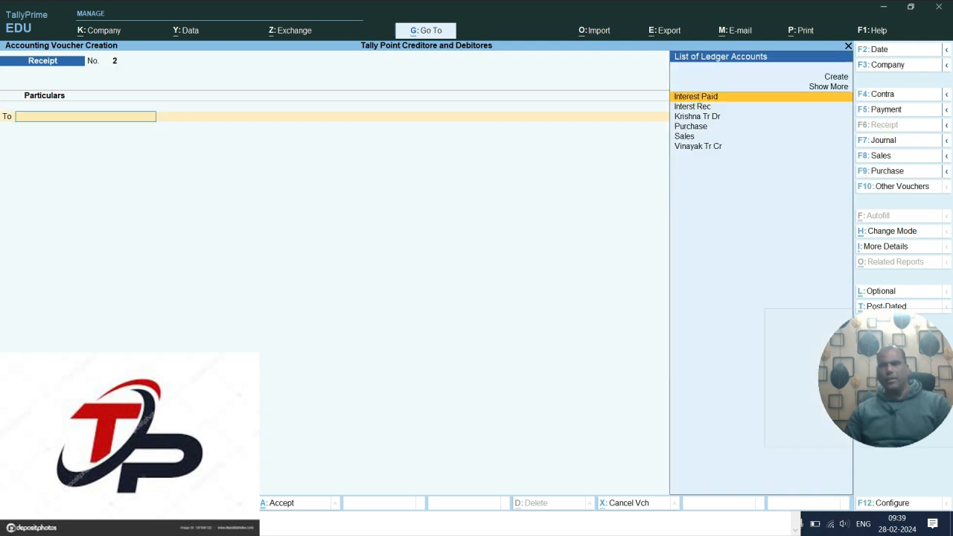
- Switch to a Payment voucher and debit the Vinayak Tr Cr ledger with 1,02,500
key("F5")
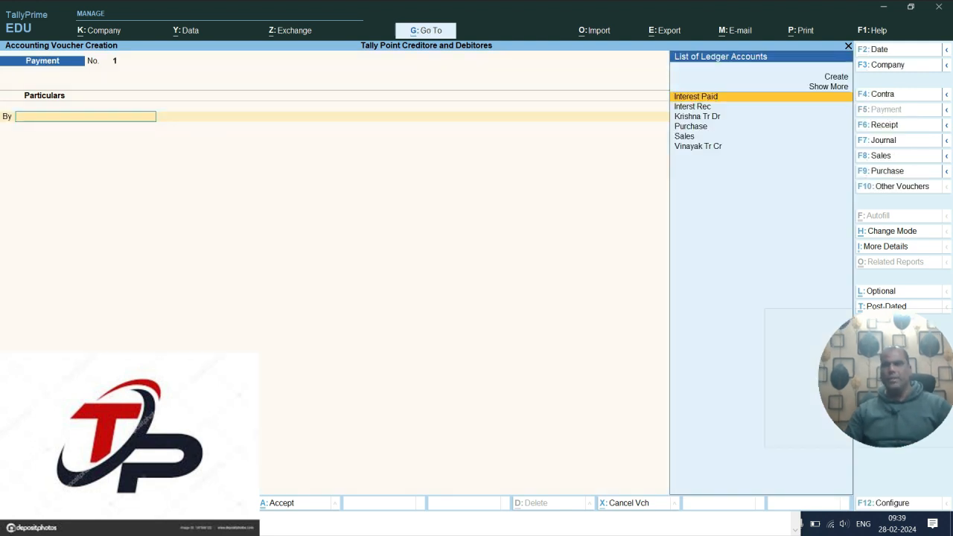
key("Down")
key("Down")
key("Down")
key("Down")
key("Down")
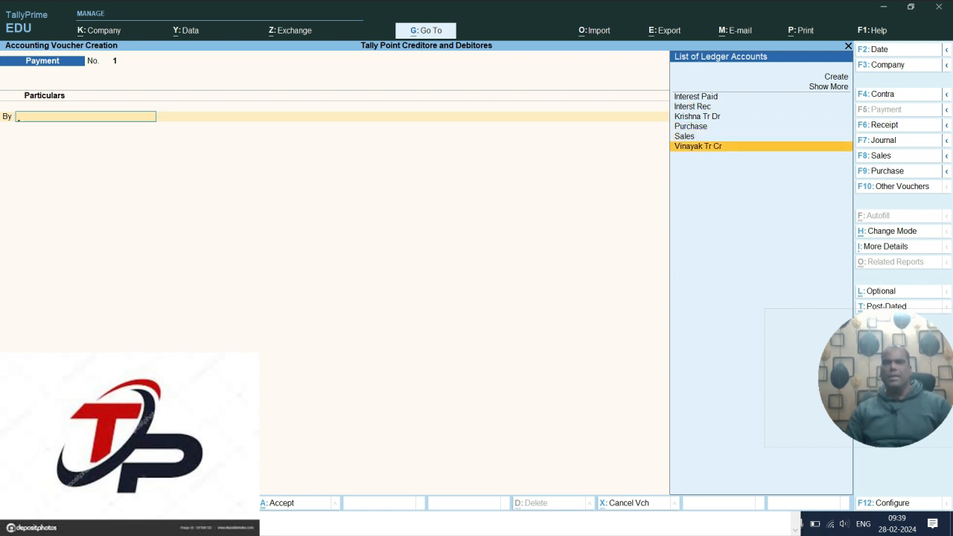
key("Return")
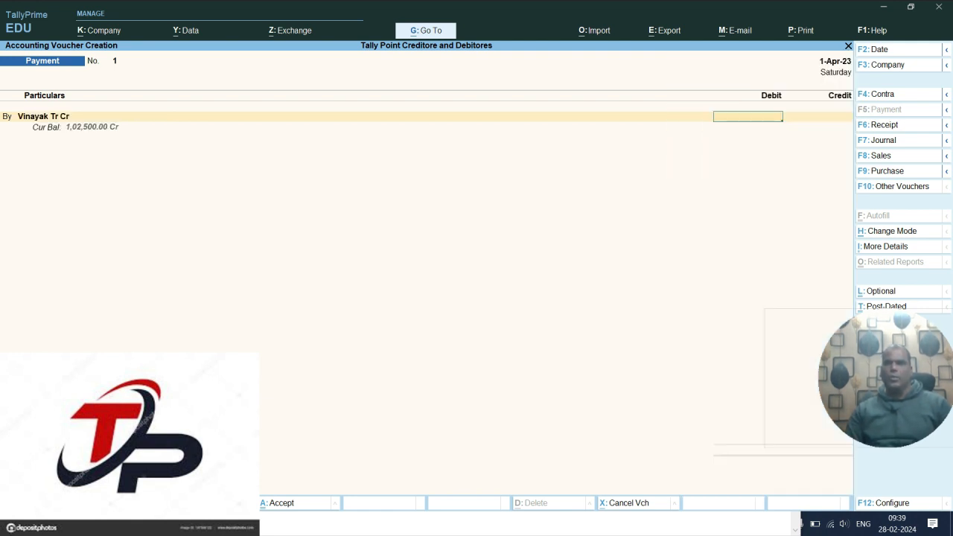
type("10")
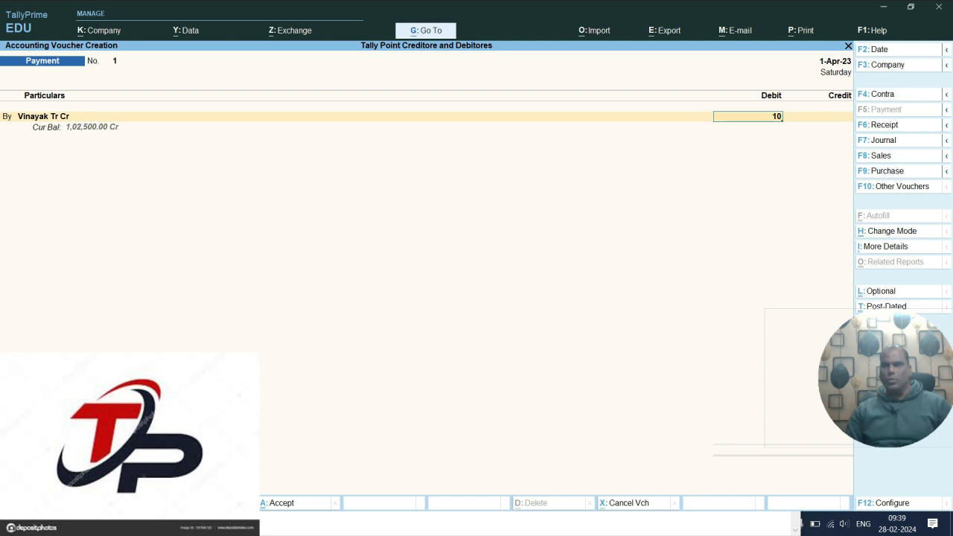
type("25")
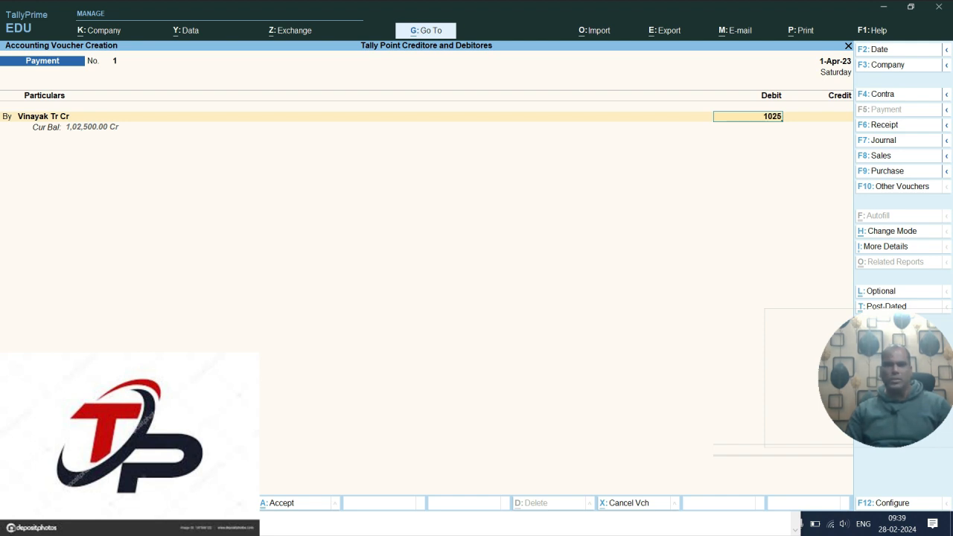
type("00")
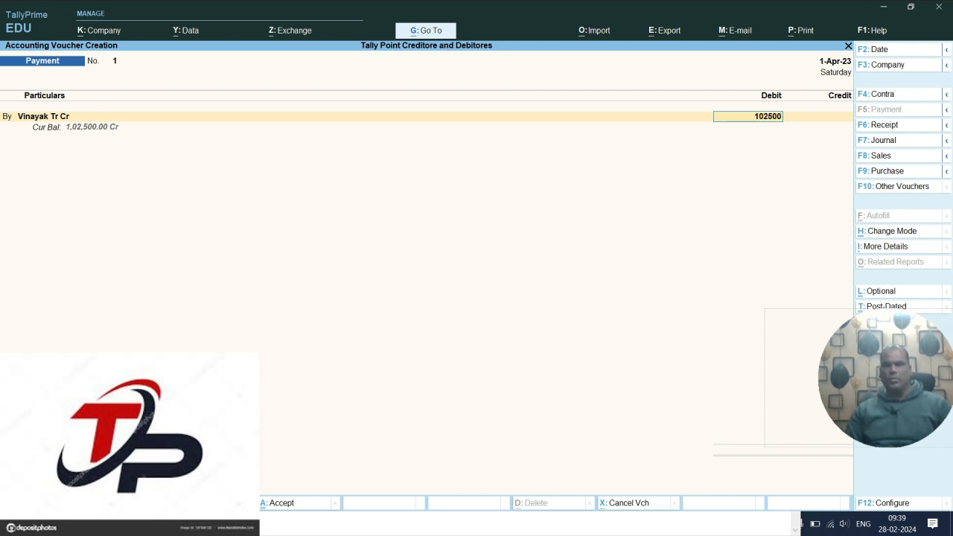
key("Return")
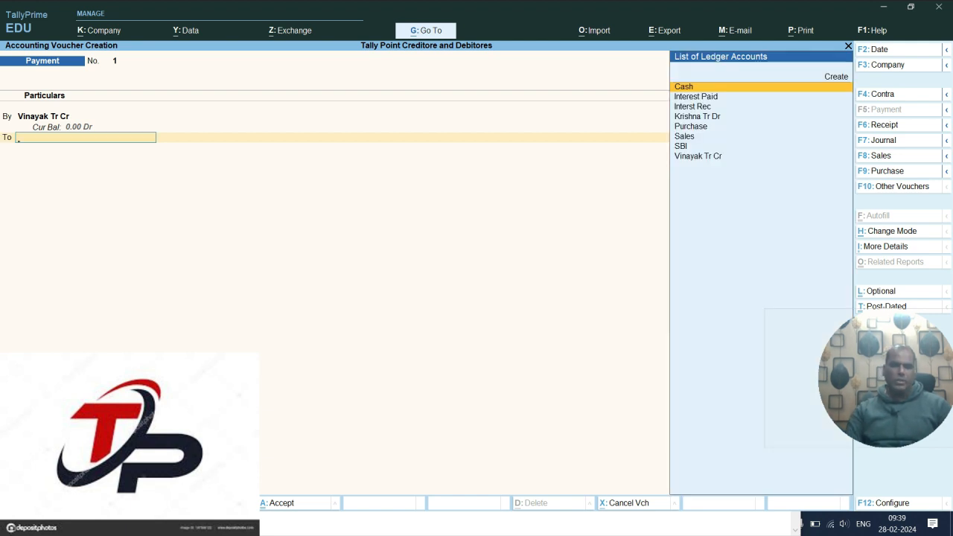
- Credit the SBI ledger with 1,02,500 as a Cheque transaction and save the payment voucher without a narration
type("Sb")
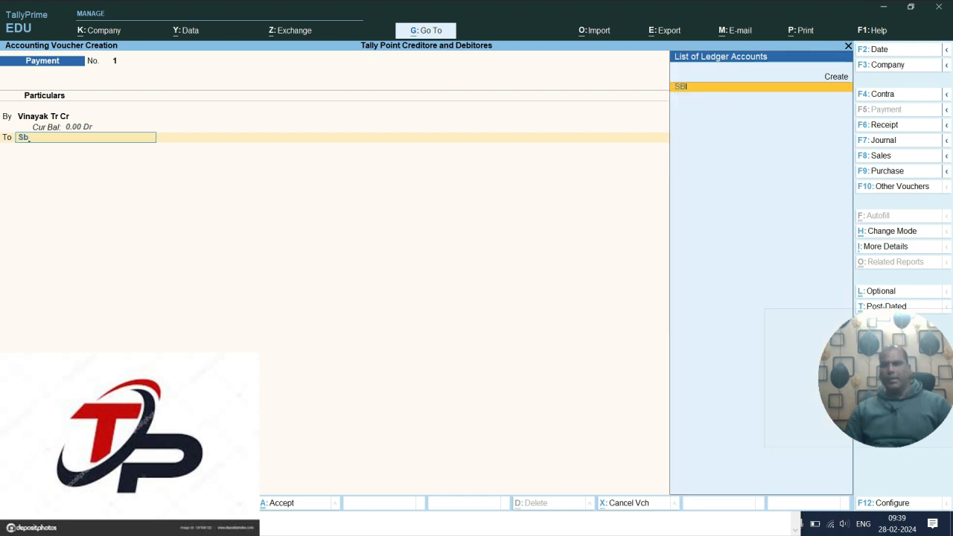
key("Return")
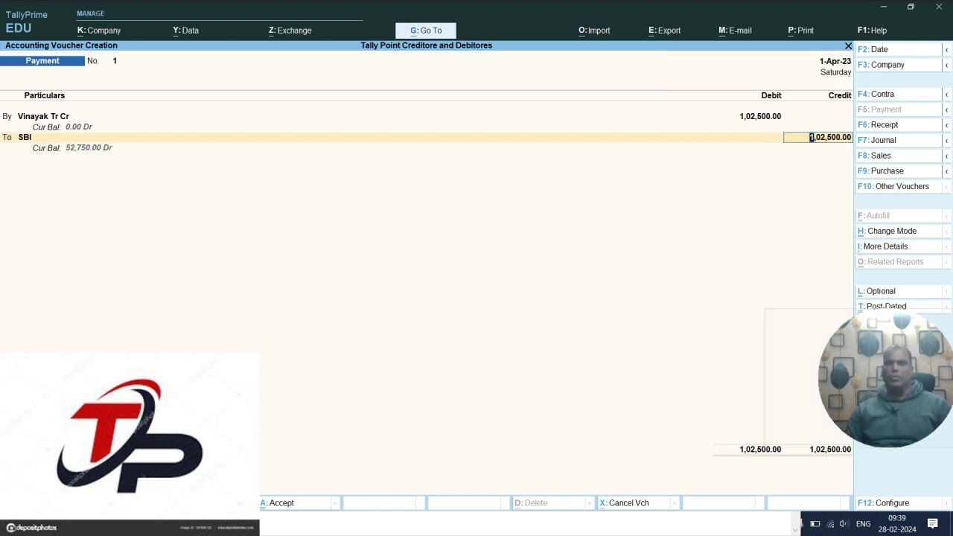
key("Return")
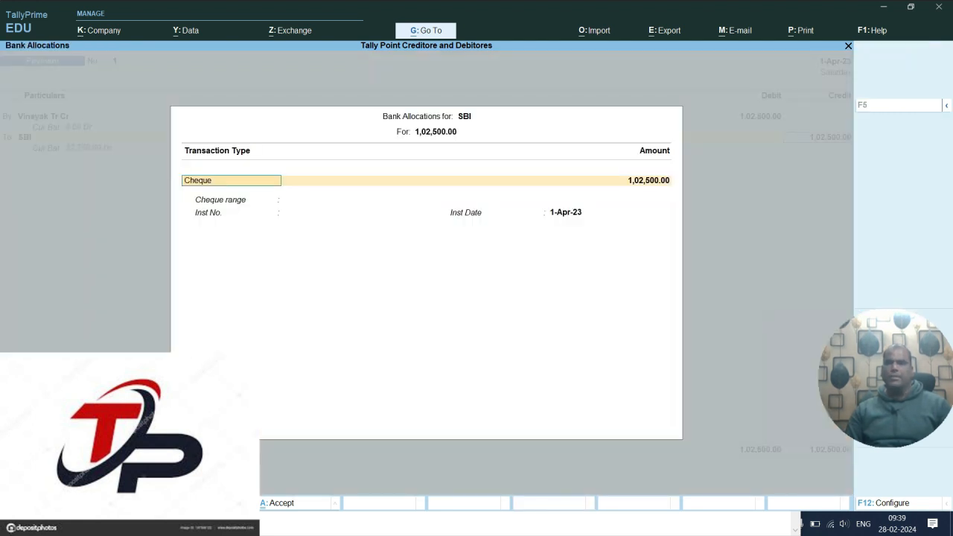
key("Return")
key("Return")
key("Return")
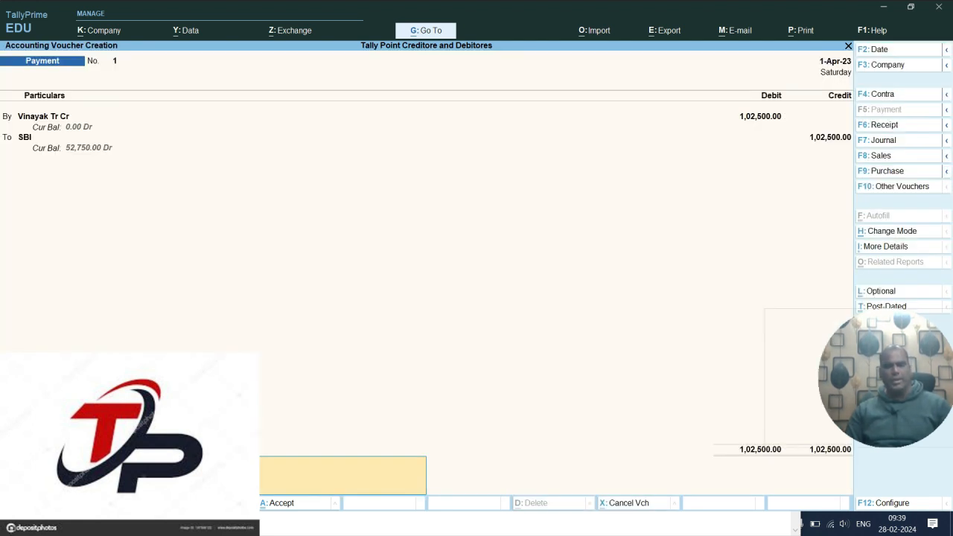
key("Return")
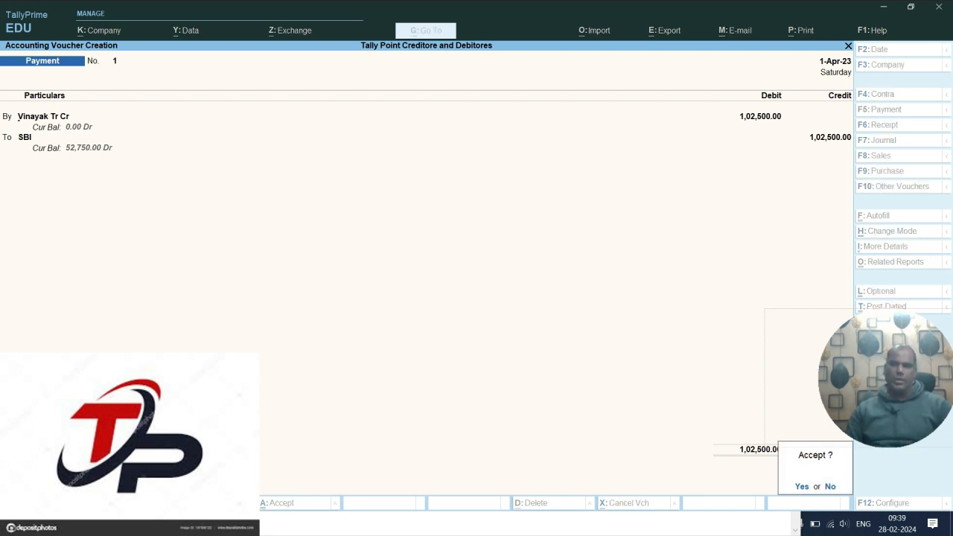
key("Return")
key("Return")
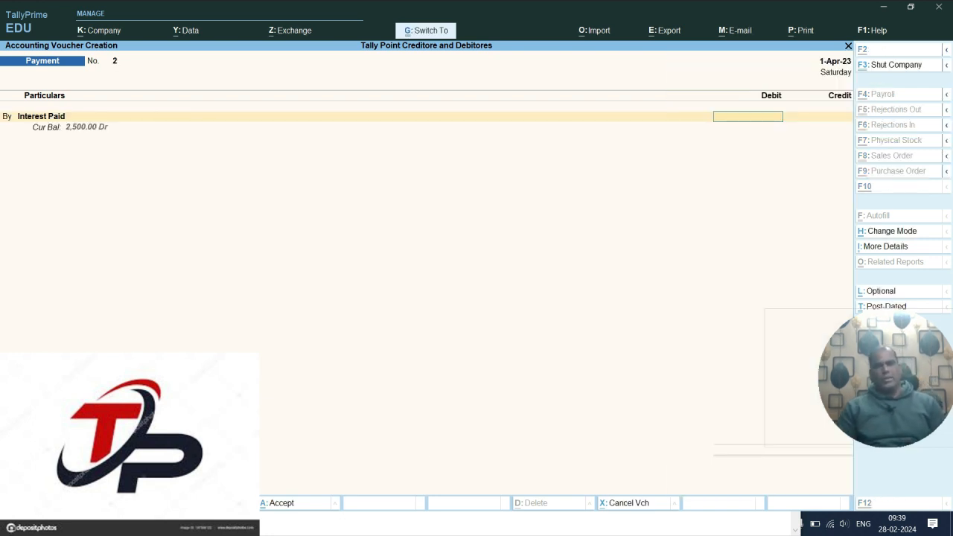